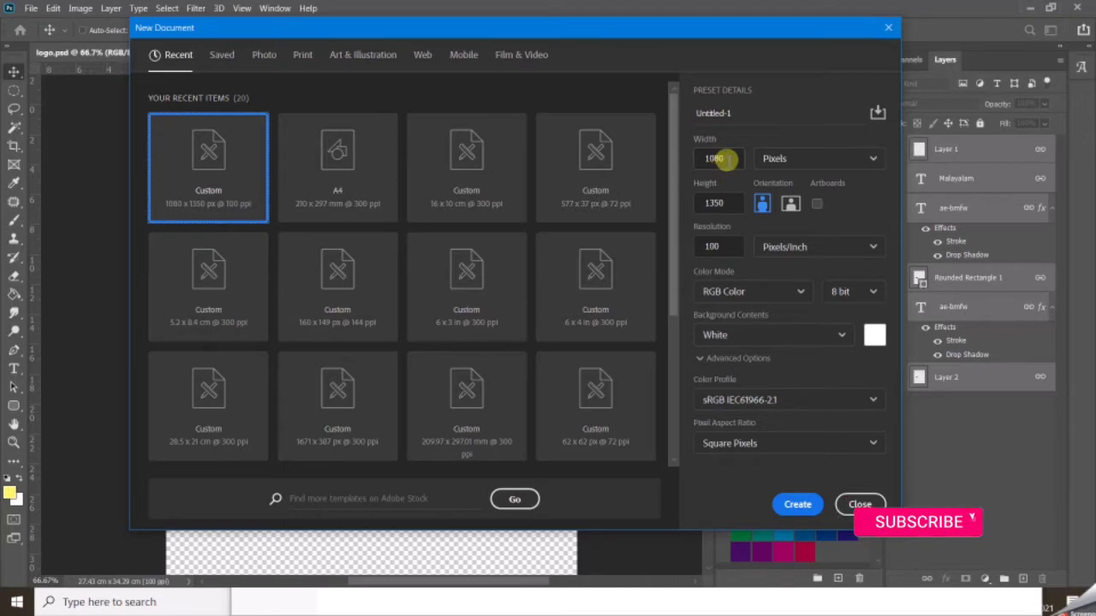
Step: Set the new document's width to 18.5 and height to 26 centimeters
double_click(723, 159)
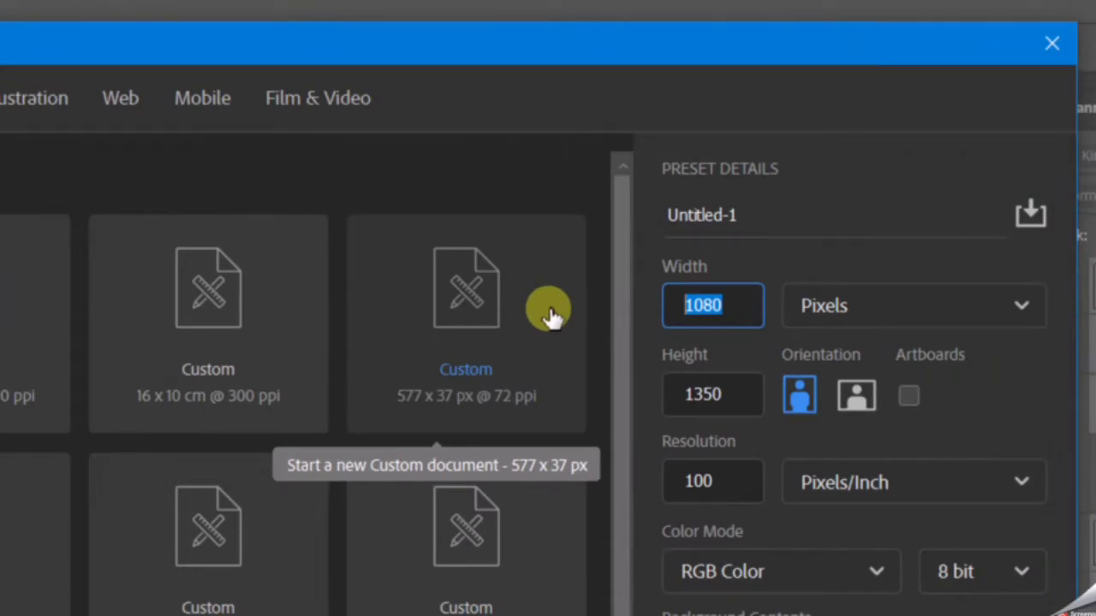
text(1)
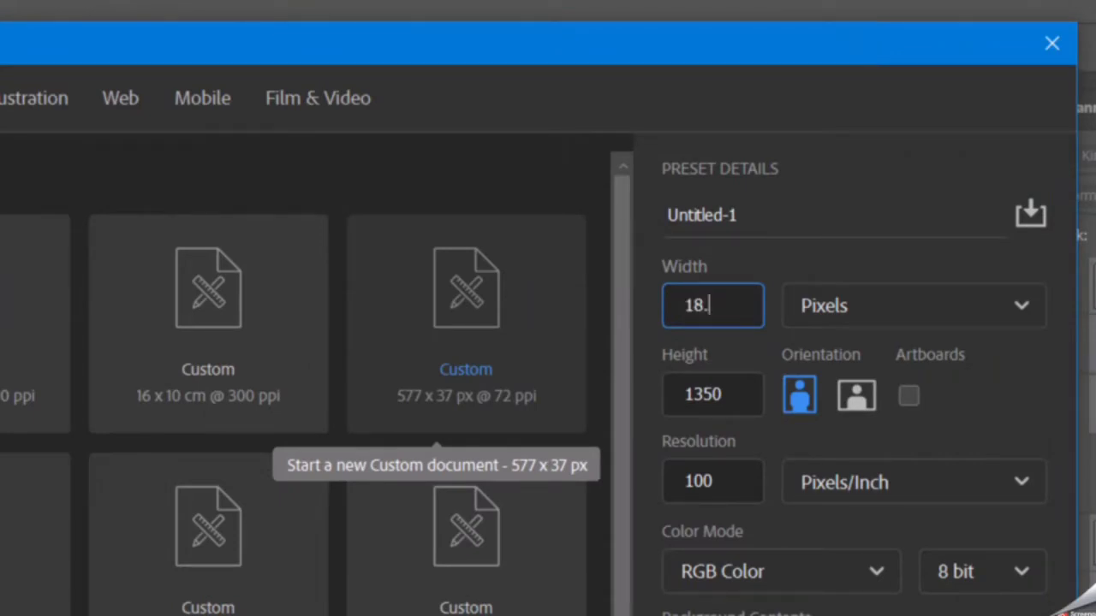
click(805, 301)
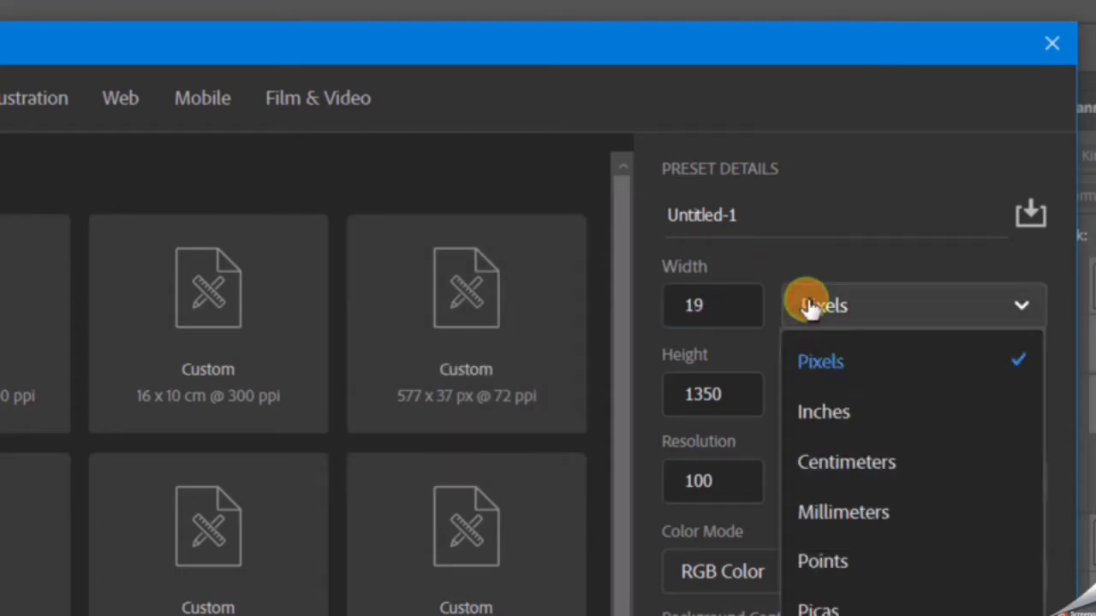
click(814, 466)
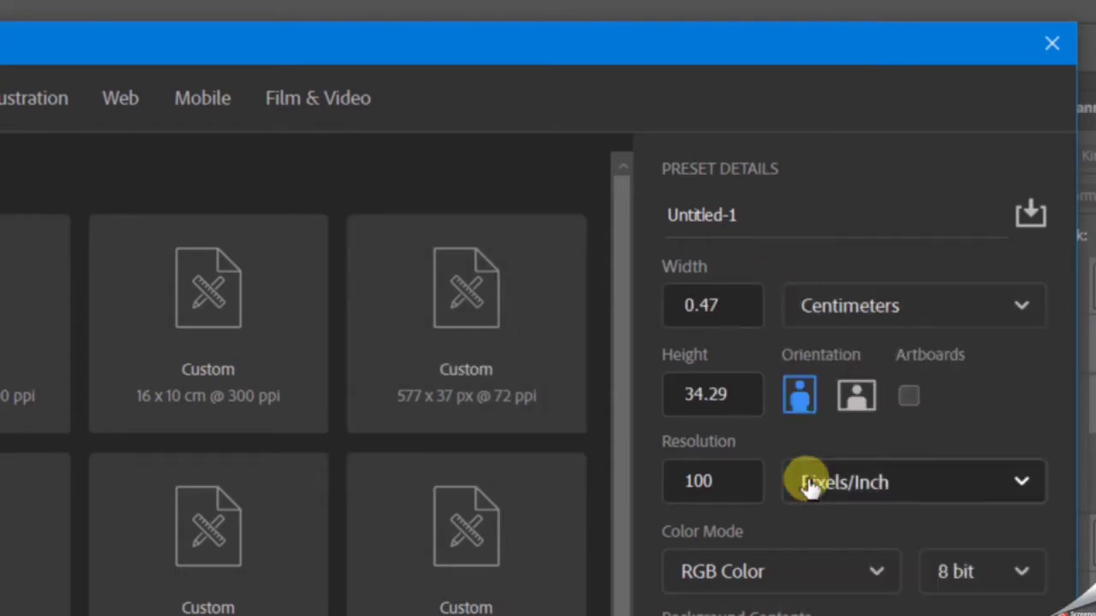
click(721, 311)
text(18)
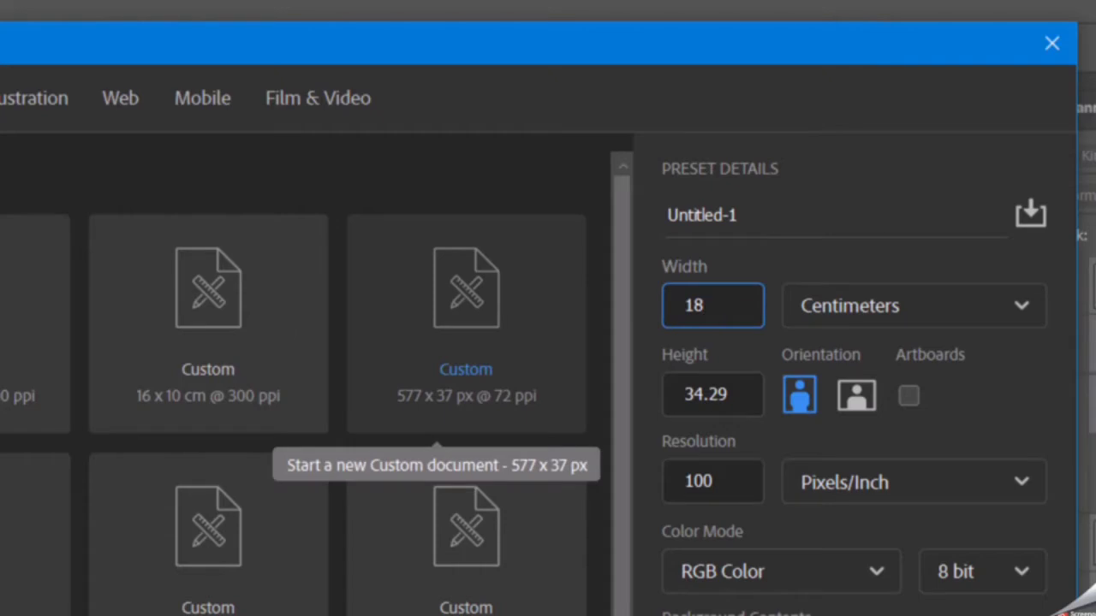
text(.5)
click(716, 396)
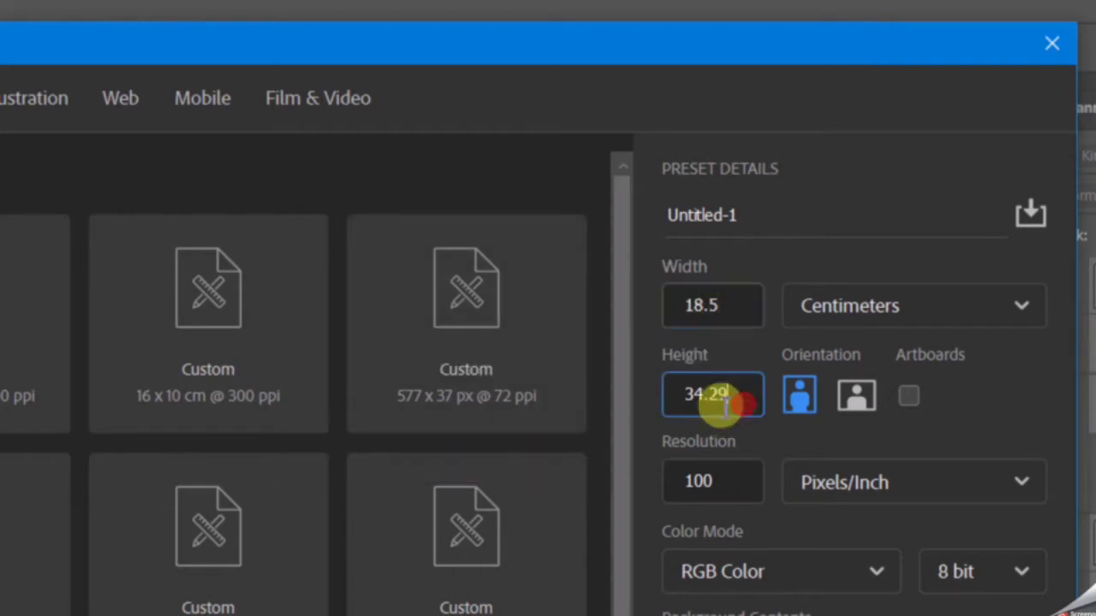
text(26)
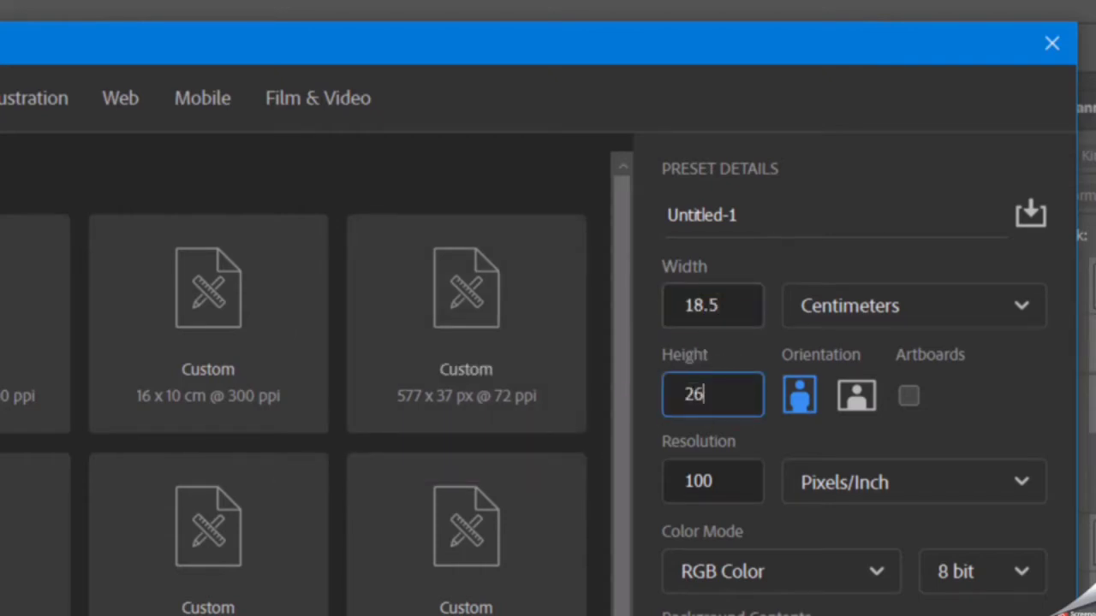
Step: Create the document in portrait orientation at 300 pixels/inch with the CMYK color mode
click(799, 395)
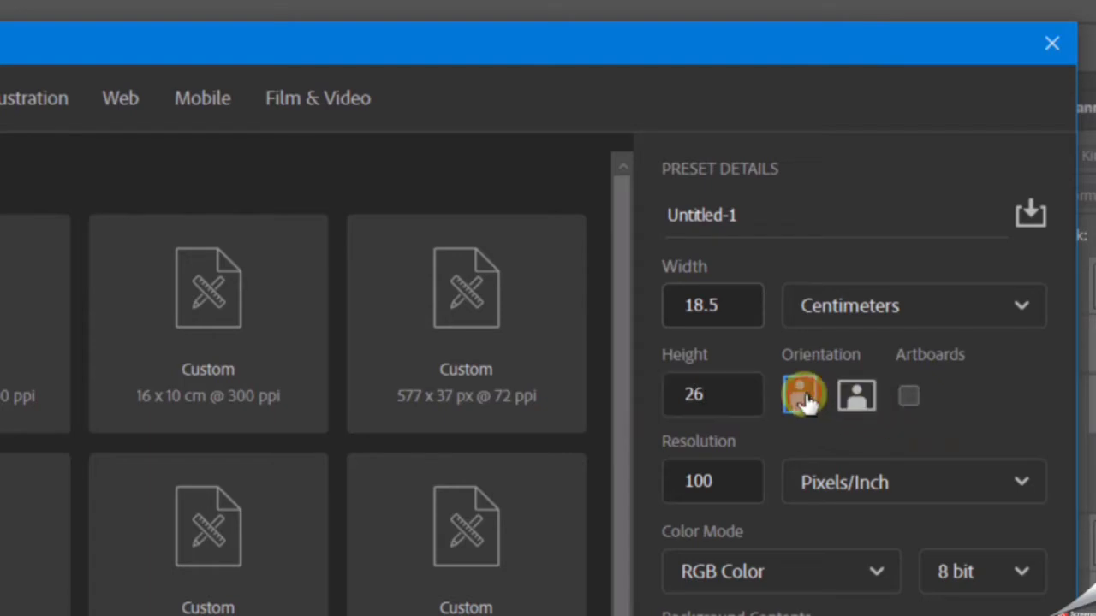
click(724, 490)
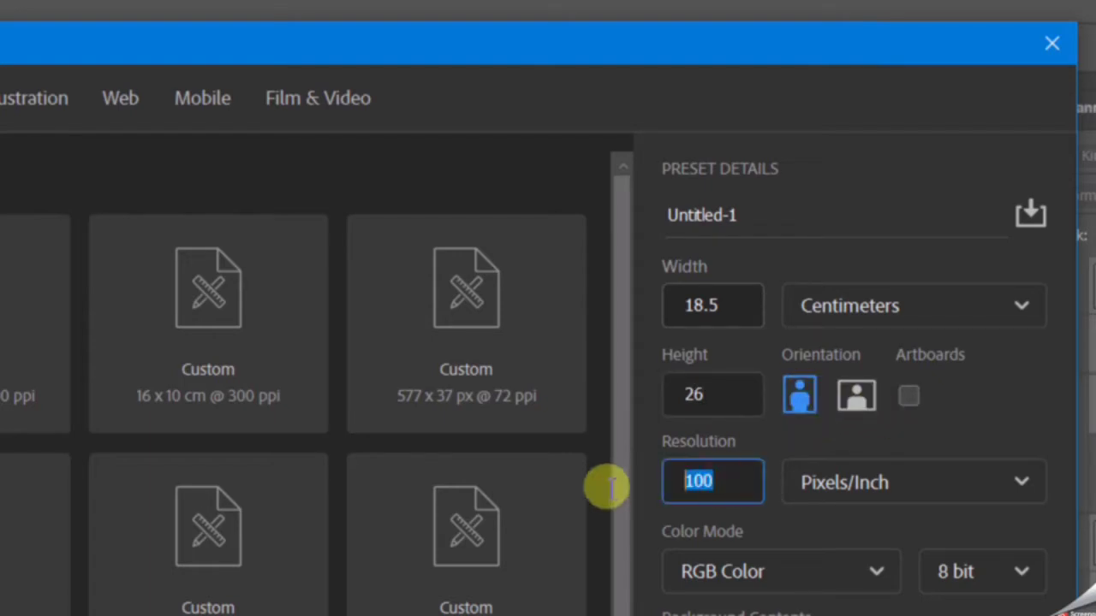
text(0)
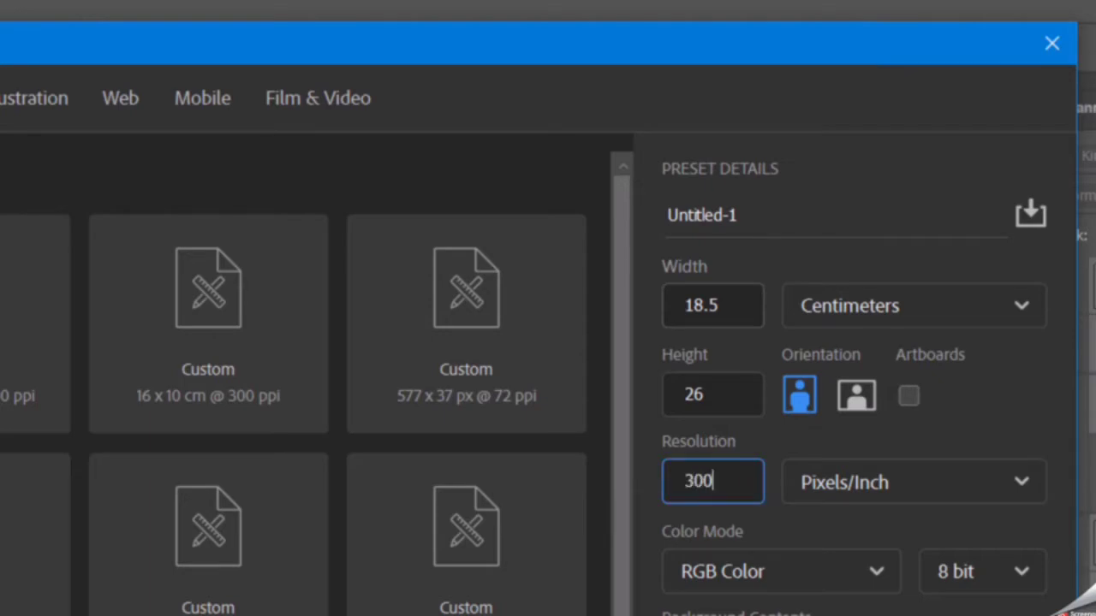
click(786, 572)
click(514, 517)
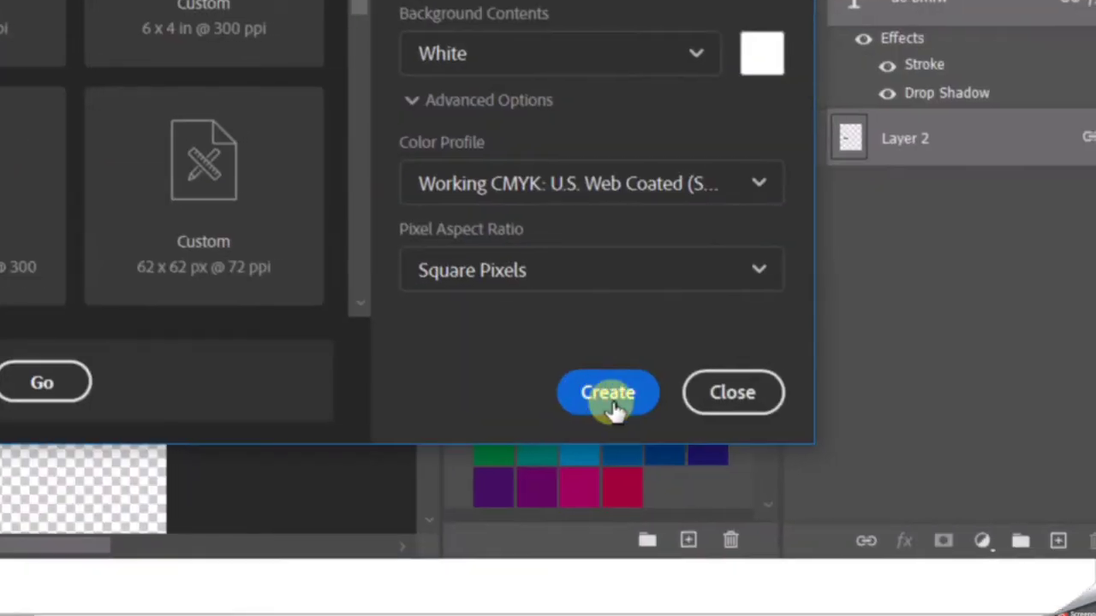
click(612, 404)
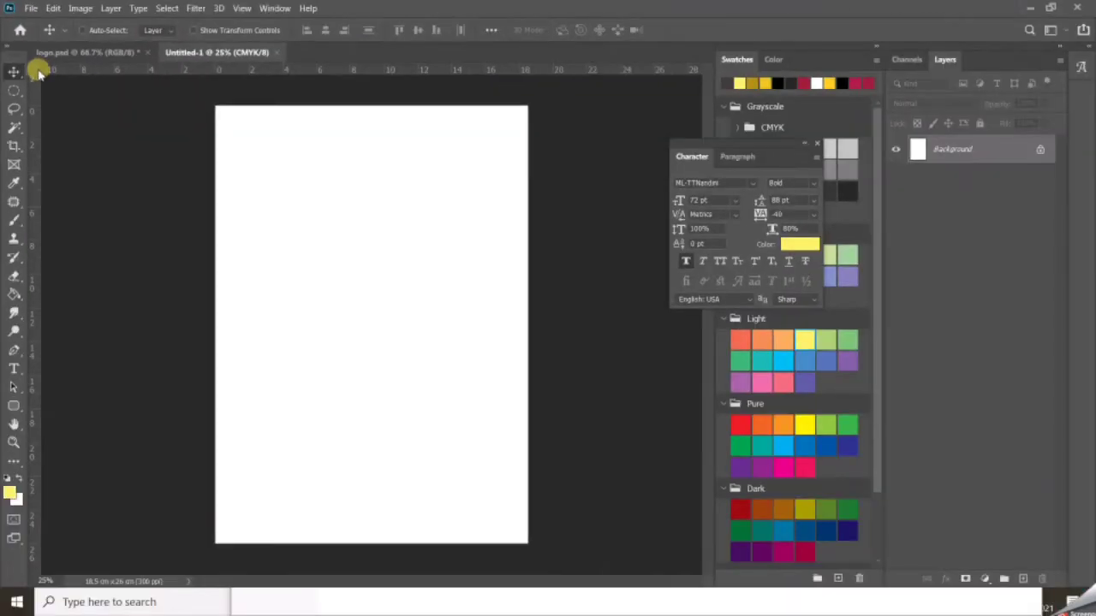
Step: Zero the rulers at the page's upper-left corner and place guides about 1 cm inside the left and top edges
drag(38, 74, 215, 108)
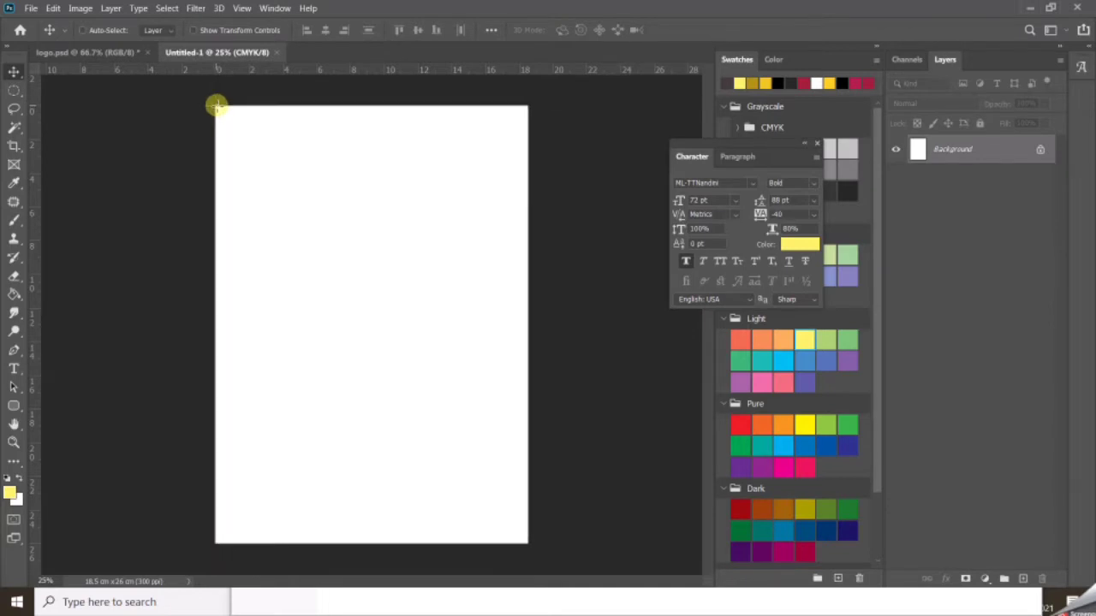
ctrl+click(230, 107)
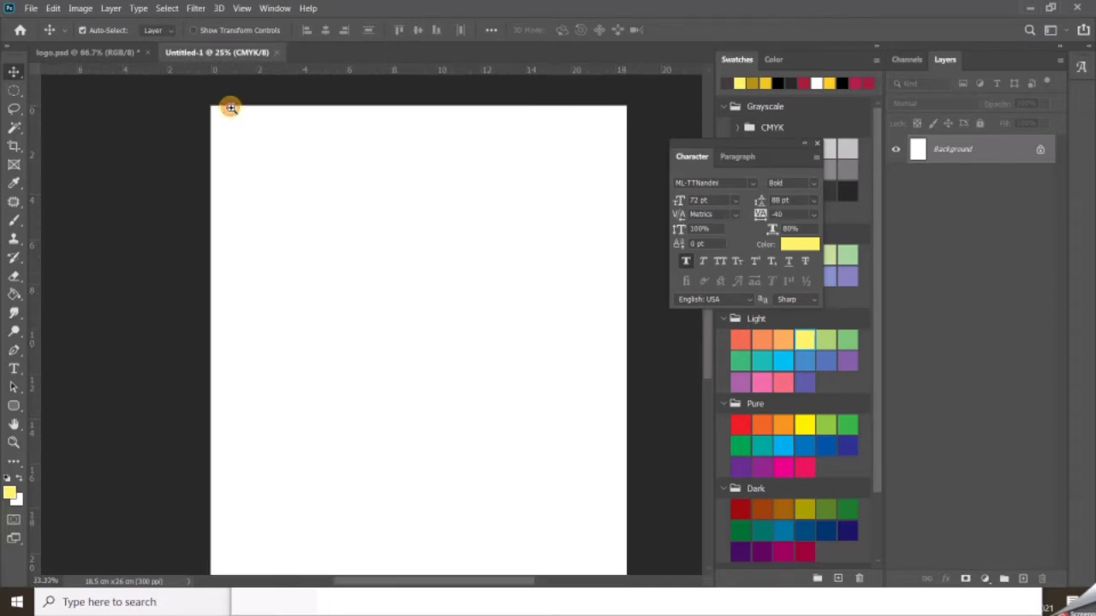
ctrl+click(230, 108)
ctrl+click(230, 108)
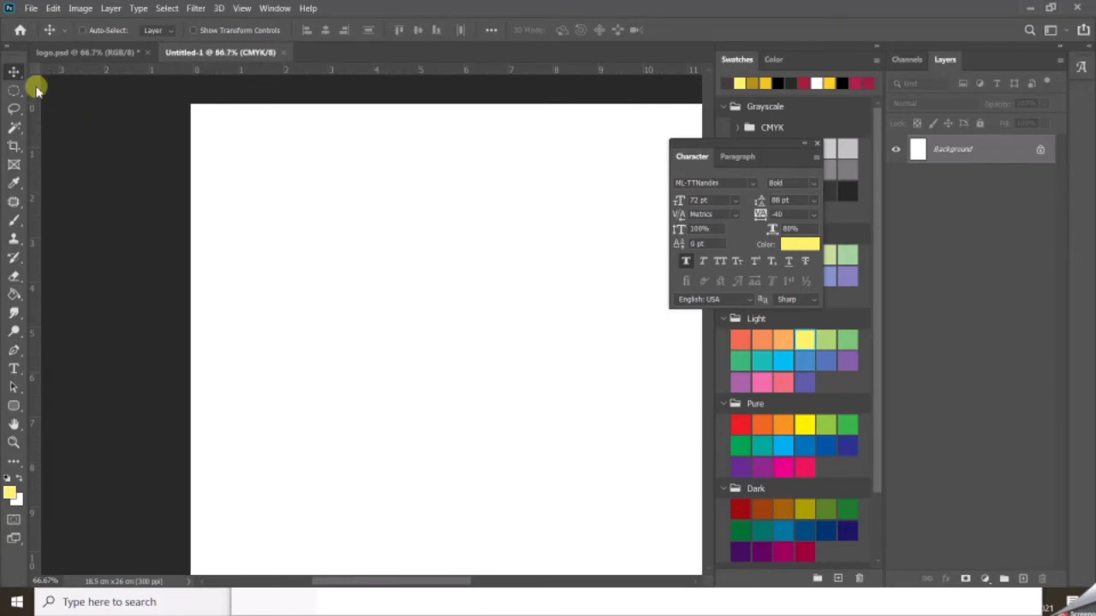
drag(33, 94, 246, 147)
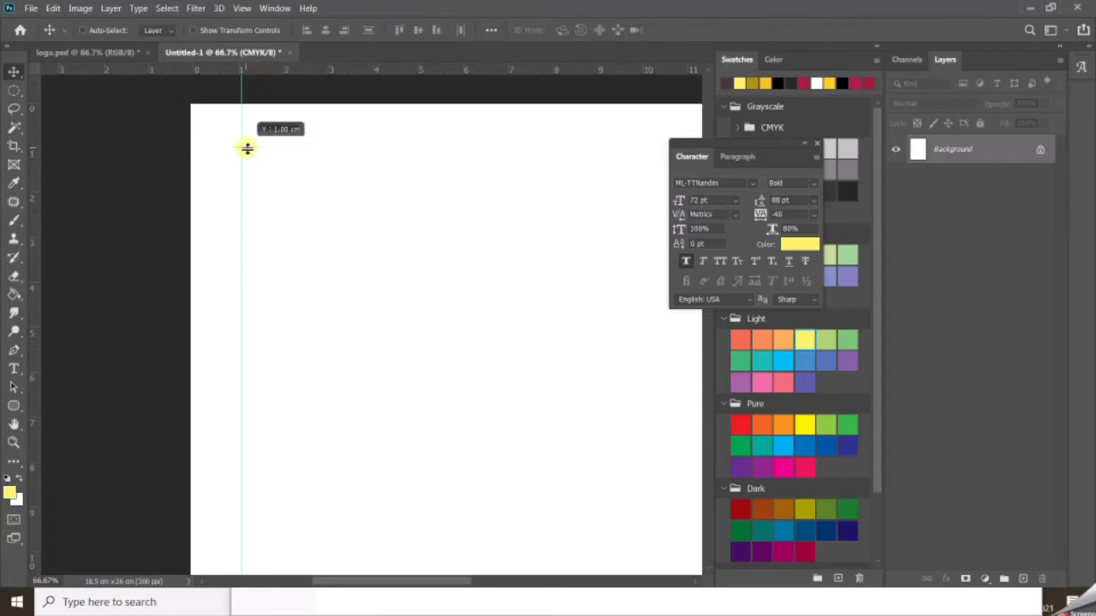
Step: Zero the rulers at the page's upper-right corner and switch to full screen mode with the menu bar
key(ctrl+0)
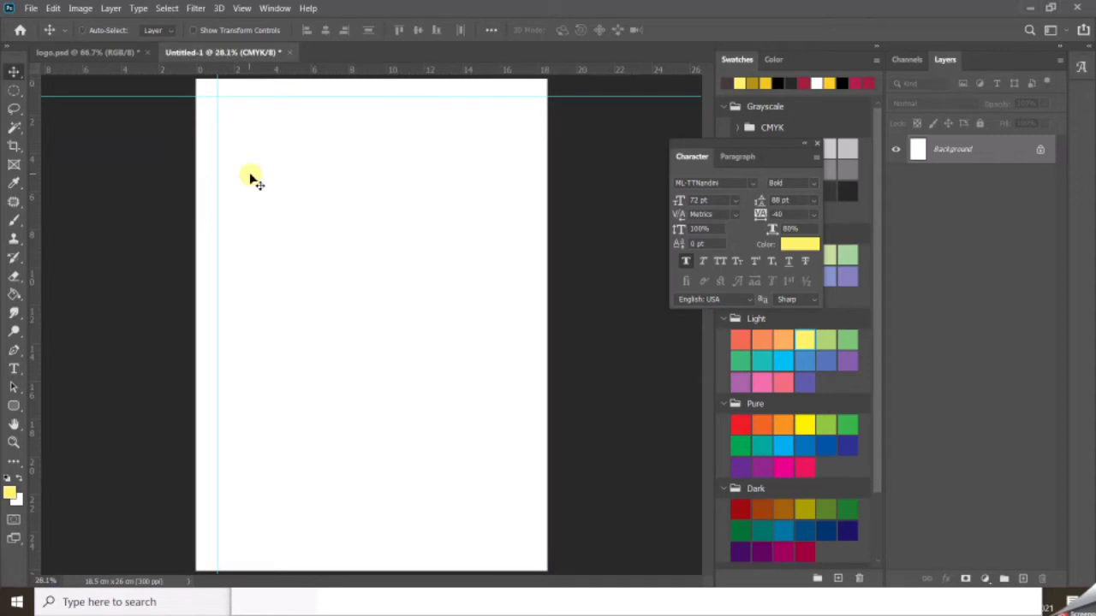
drag(39, 74, 546, 75)
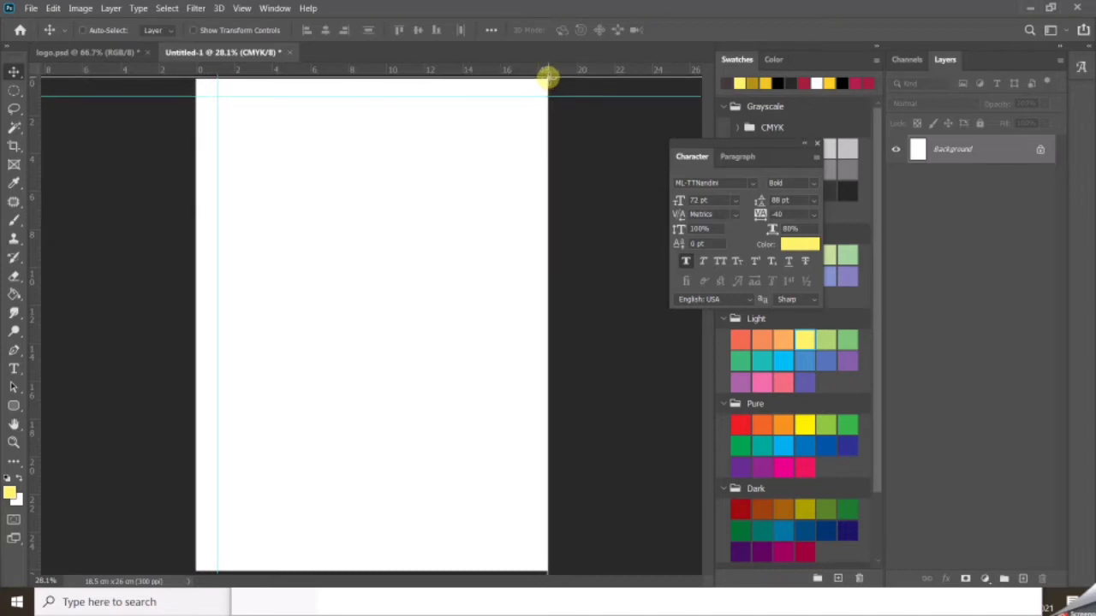
scroll(573, 103, up, 1)
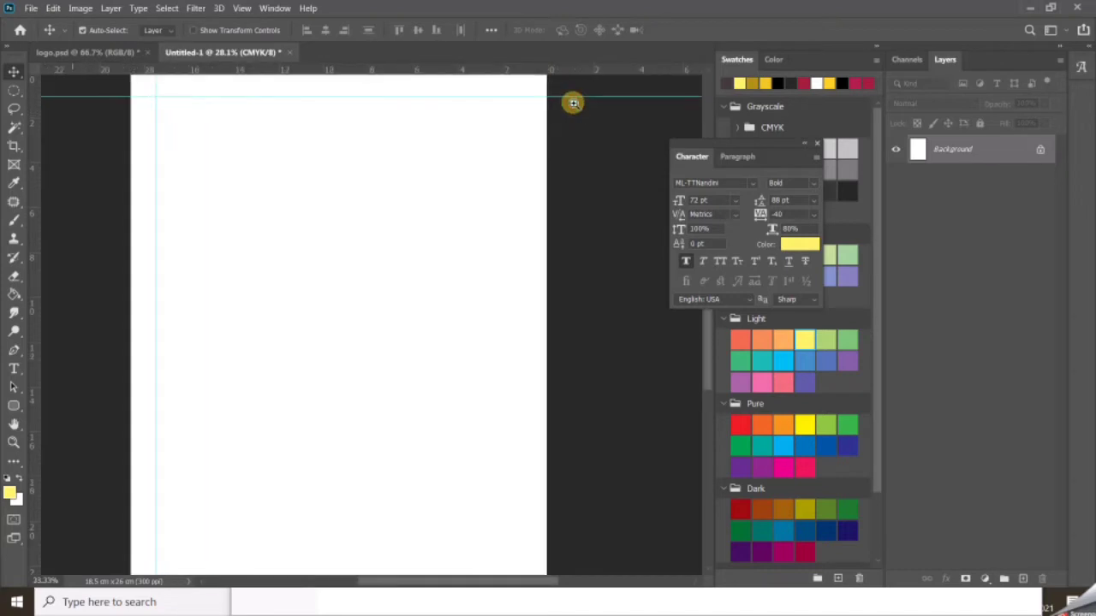
key(f)
click(573, 104)
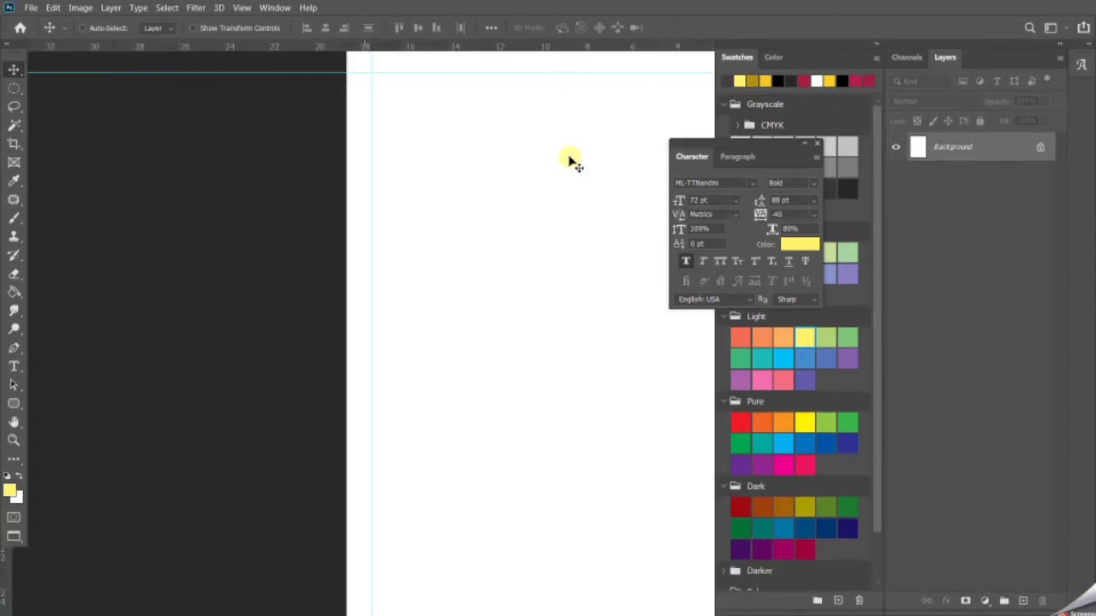
drag(567, 161, 568, 157)
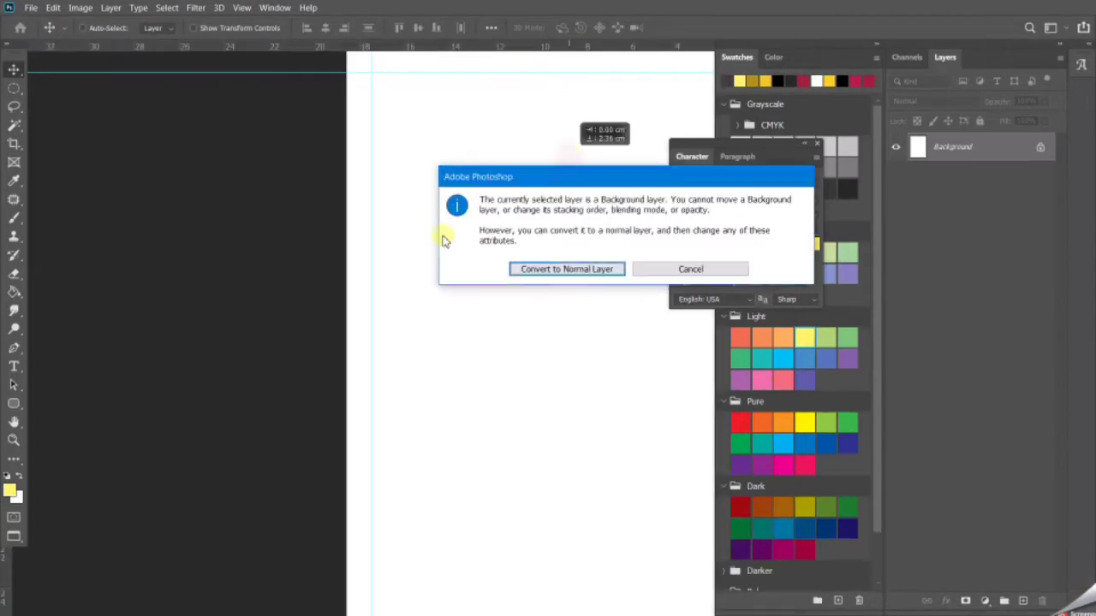
click(626, 265)
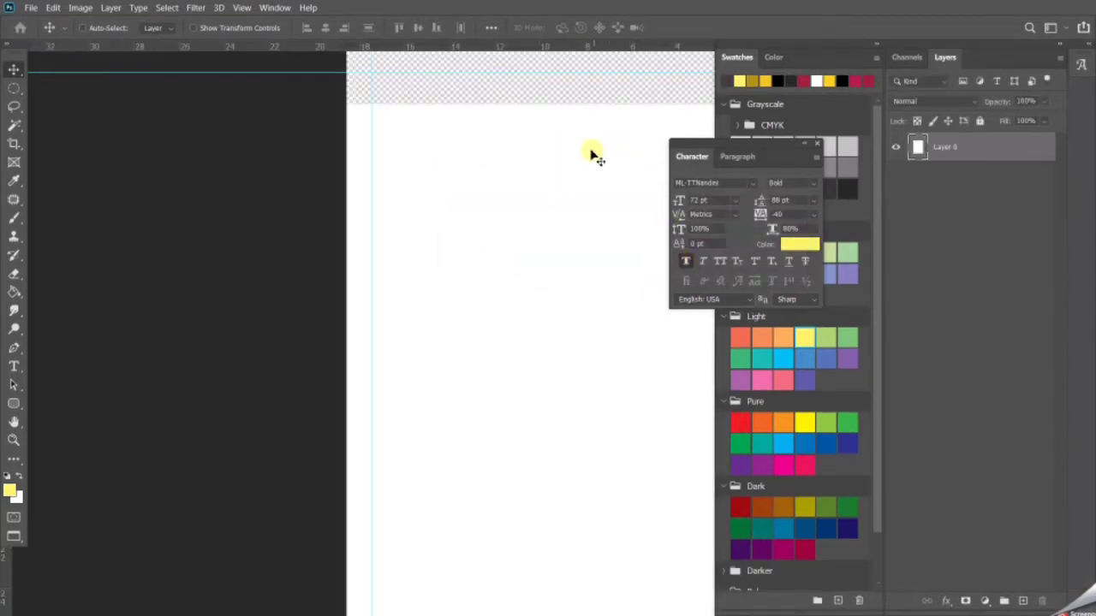
key(ctrl+z)
Step: Float the toolbar clear of the rulers, align their zero point with the page's upper-right corner and place a guide about 1 cm inside the right edge
drag(582, 122, 420, 183)
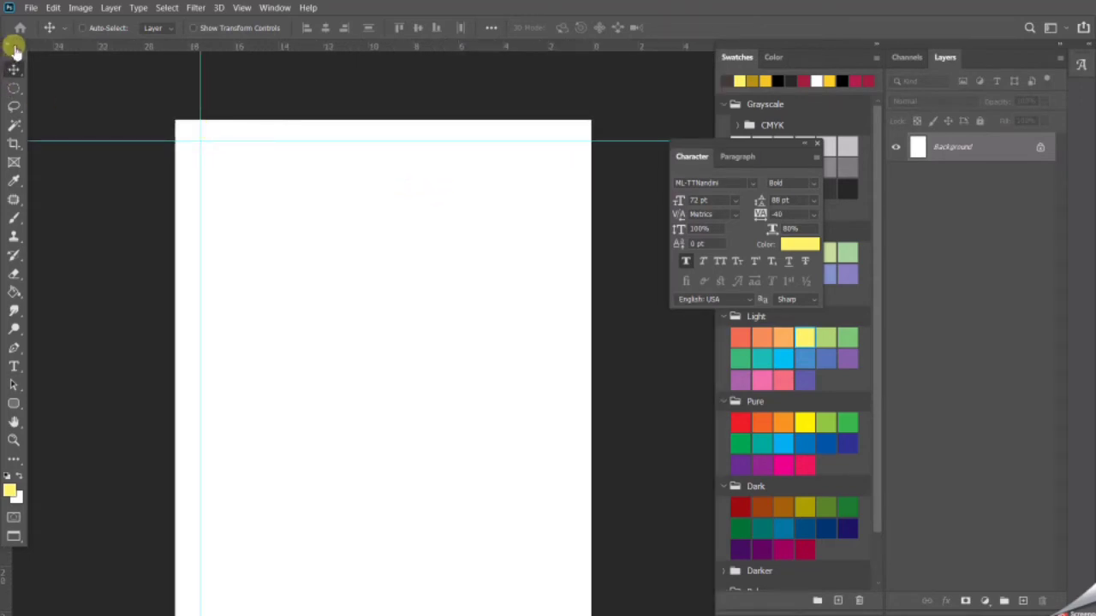
drag(12, 46, 56, 72)
drag(7, 46, 592, 120)
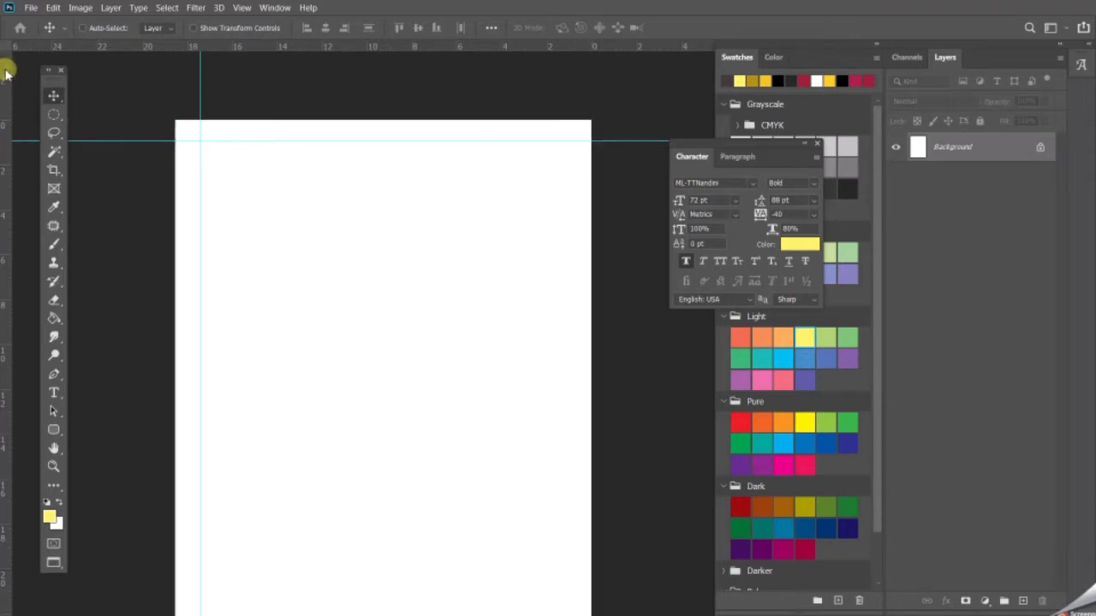
drag(6, 74, 566, 128)
Step: Zero the rulers at the page's lower-left corner and place a horizontal guide about 1 cm above the bottom edge
scroll(568, 206, down, 3)
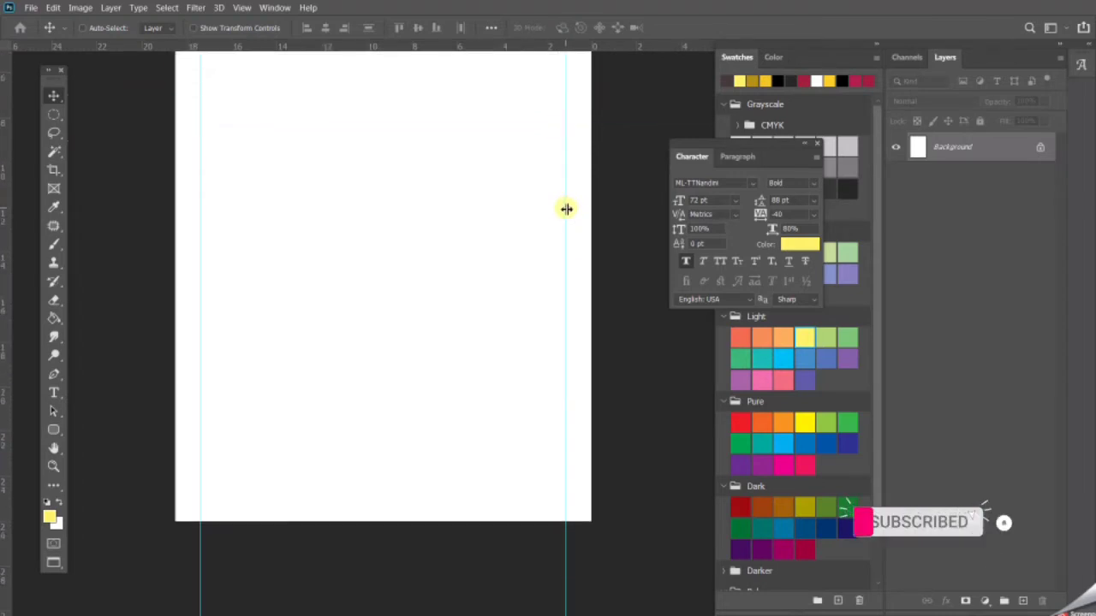
scroll(566, 209, down, 1)
drag(7, 47, 174, 486)
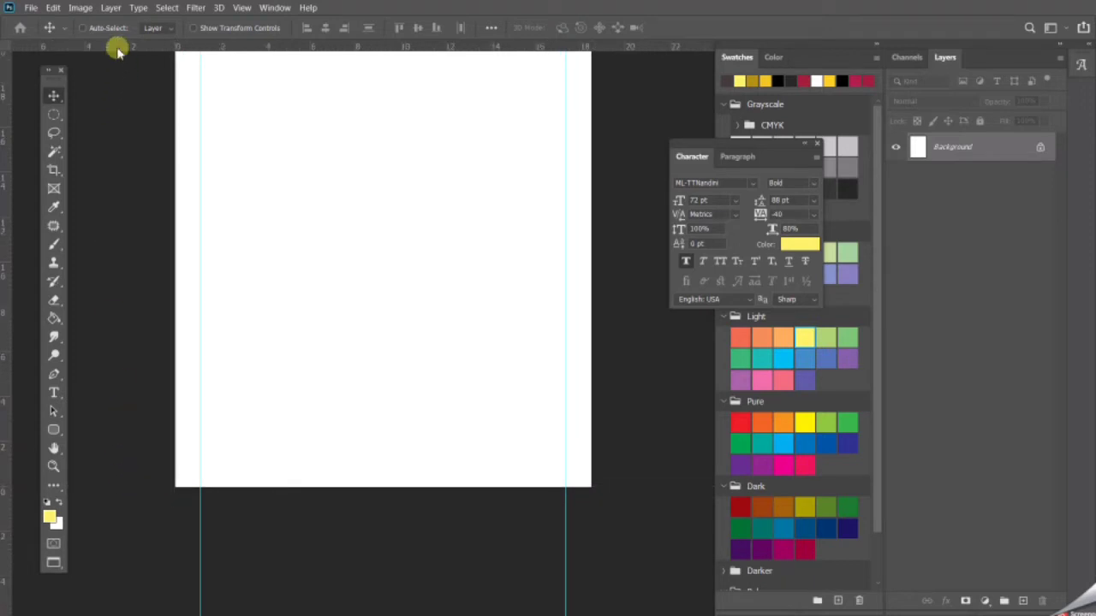
drag(118, 52, 144, 466)
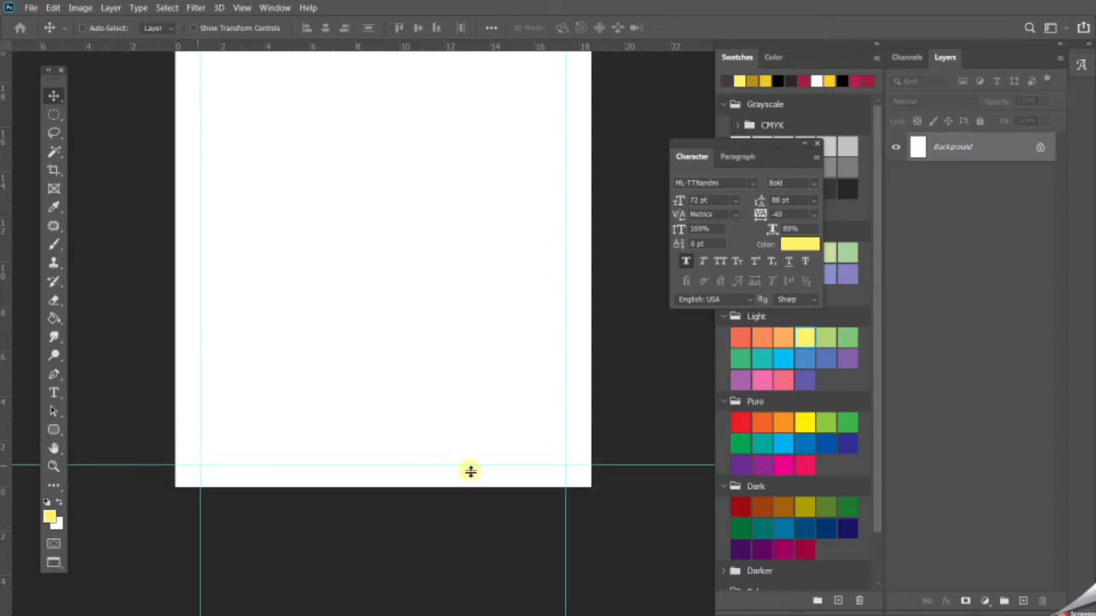
Step: Save the document on the computer as "magazine cover" in Photoshop format, in the magazine cover folder
scroll(462, 304, up, 5)
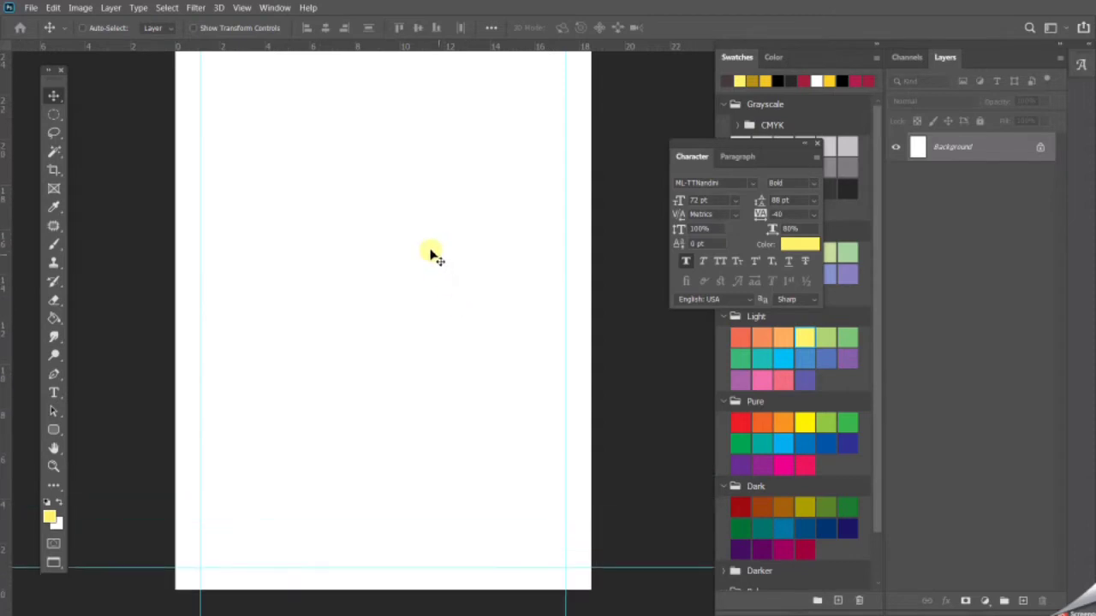
scroll(429, 249, up, 3)
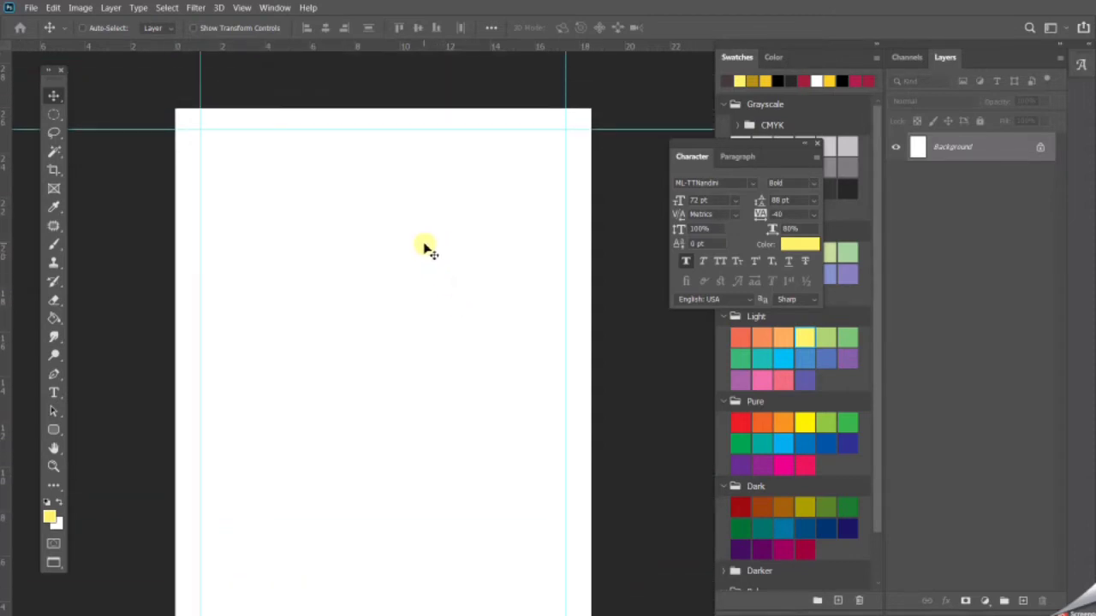
key(ctrl)
key(ctrl+s)
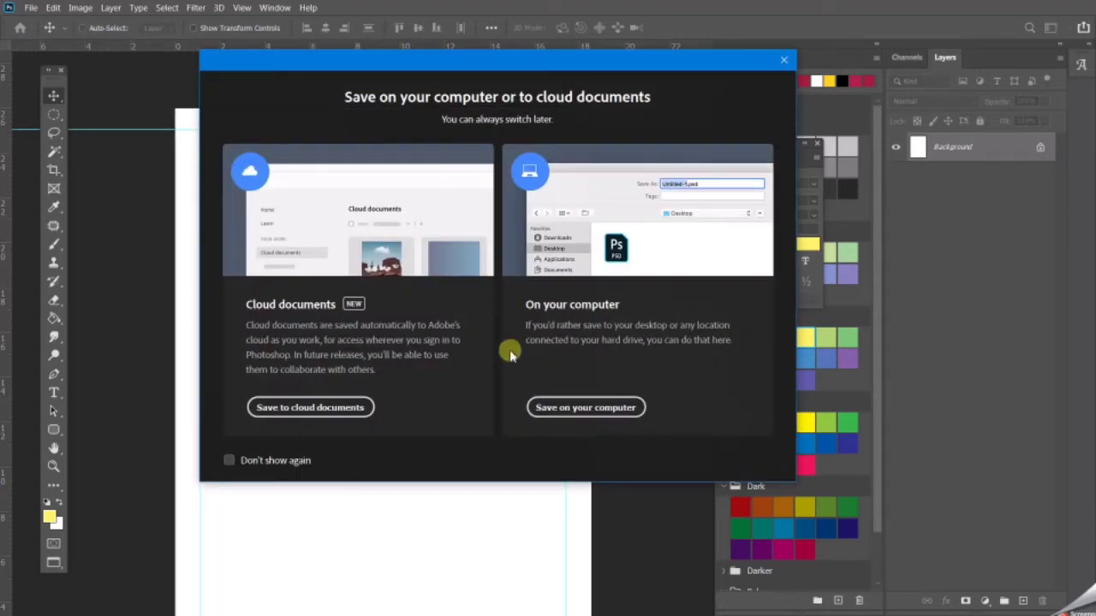
click(563, 408)
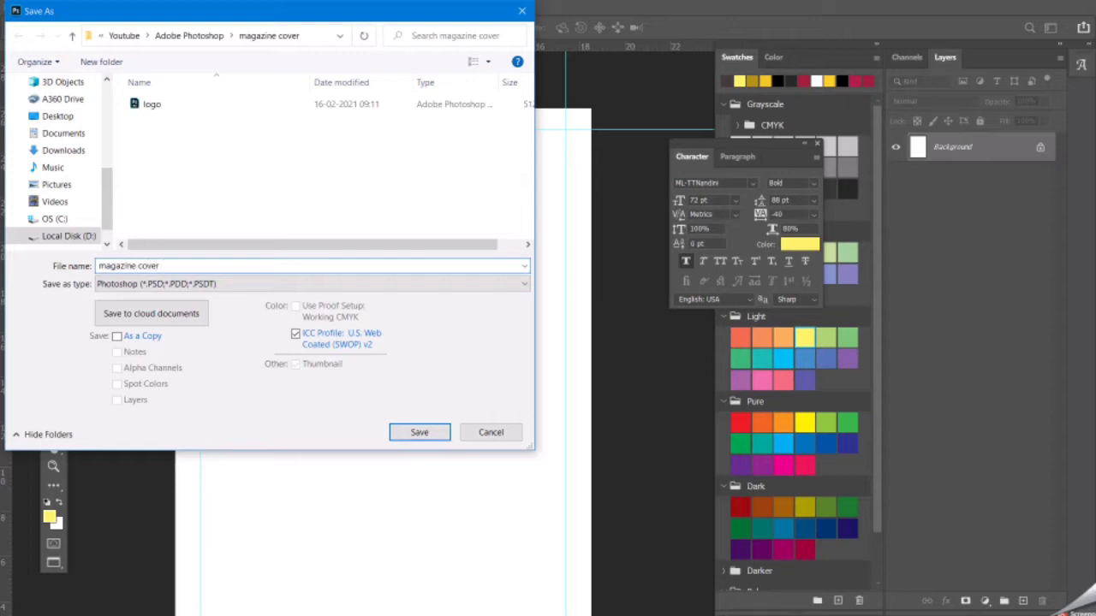
click(417, 434)
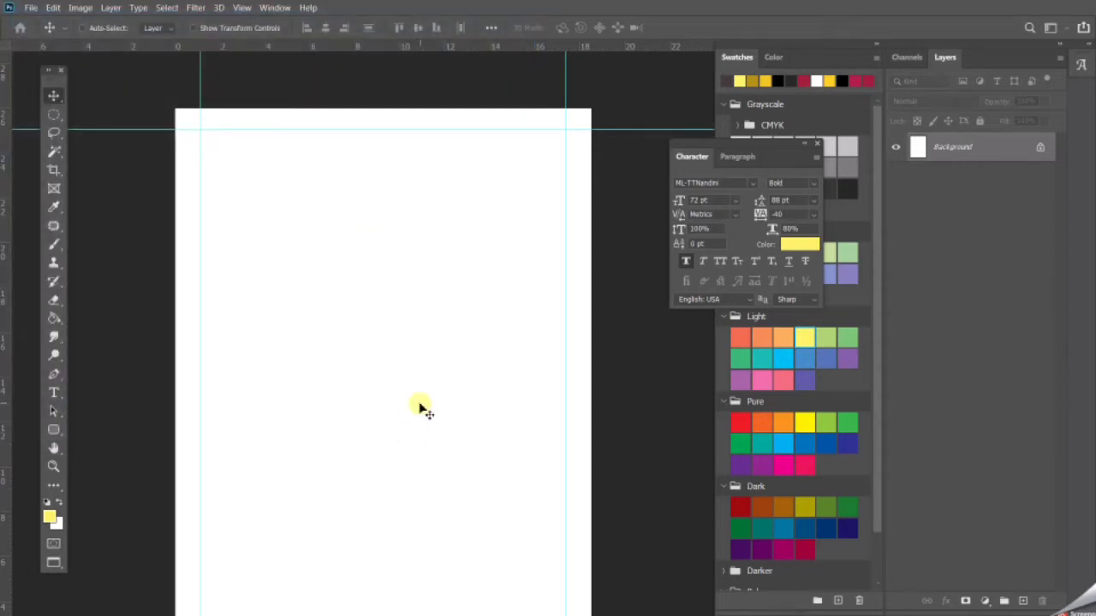
Step: Switch to the Adobe PageMaker document and copy the issue date "മാർച്ച് 2021" from the second text line
key(alt+Tab)
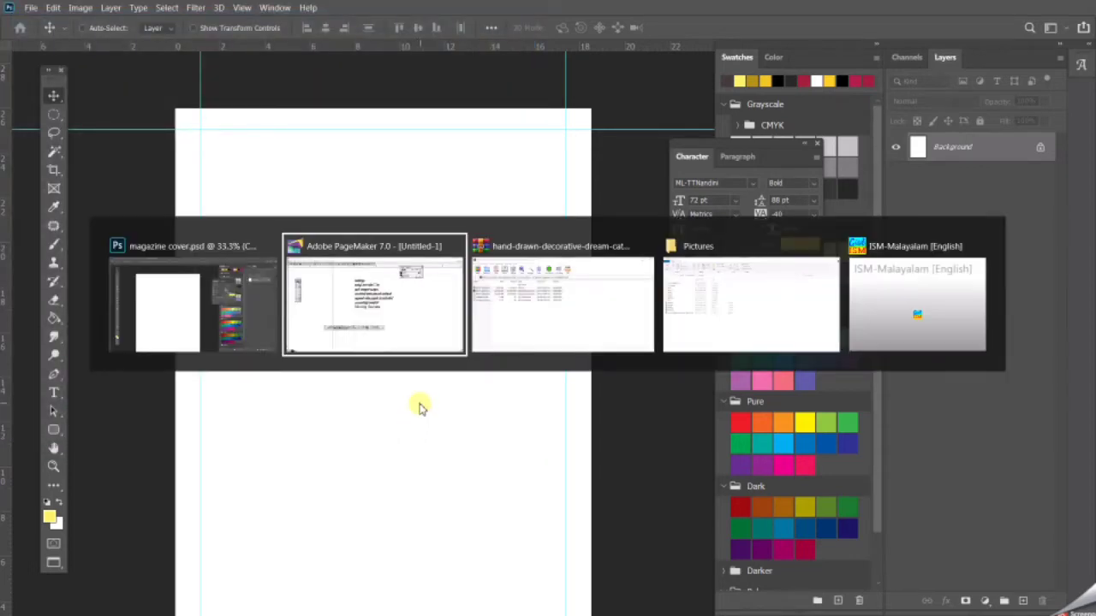
click(419, 304)
click(501, 143)
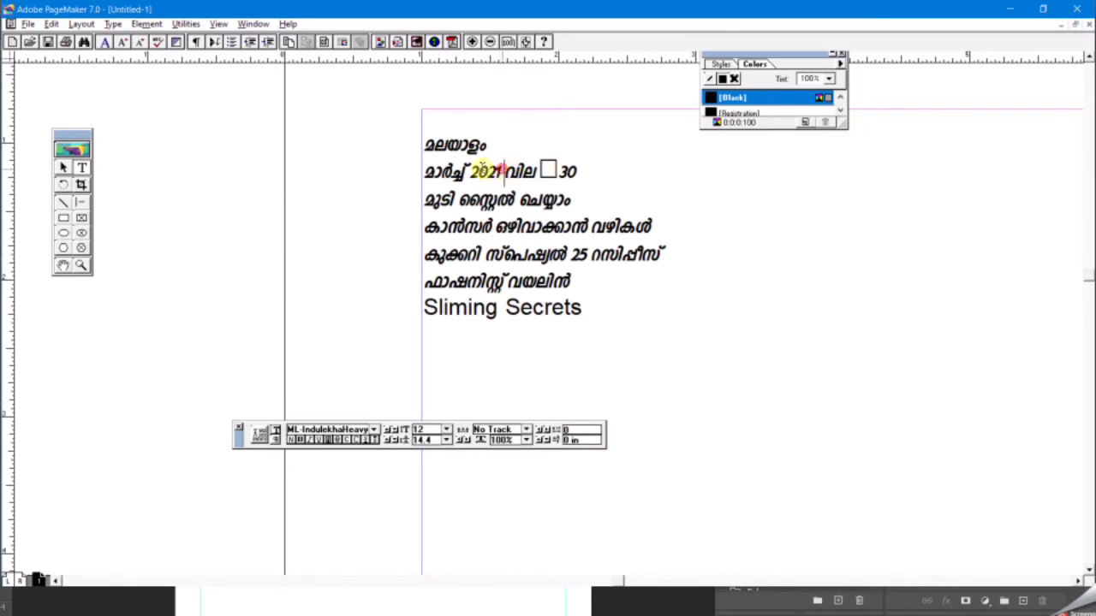
drag(483, 170, 377, 168)
key(ctrl+c)
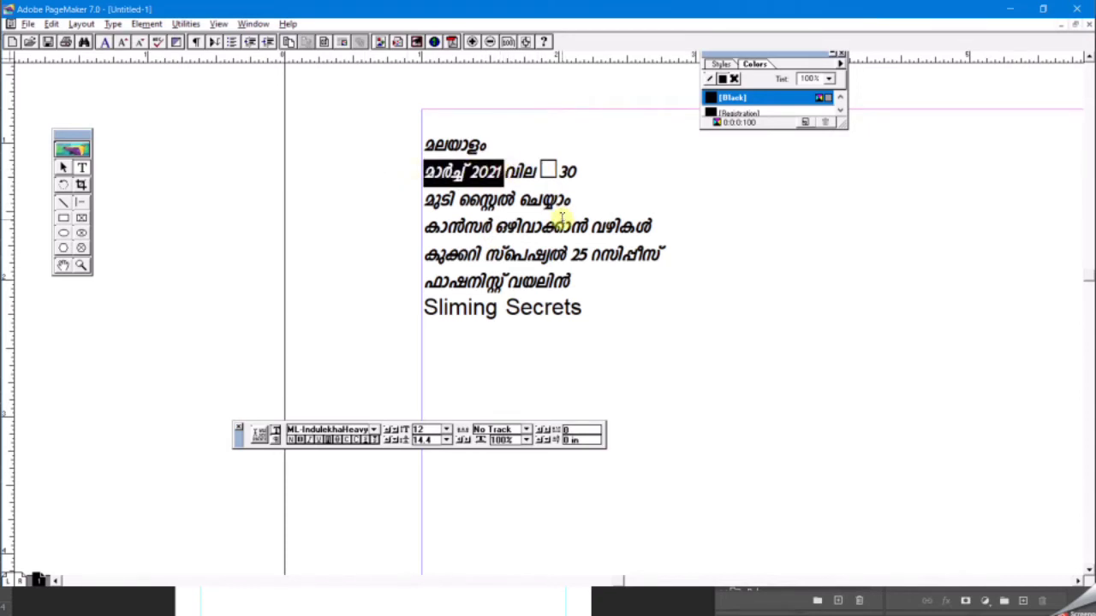
Step: Switch to the Photoshop cover document and paste the copied issue date near the page's upper-left corner in the ML-TTLeela font
key(alt+Tab)
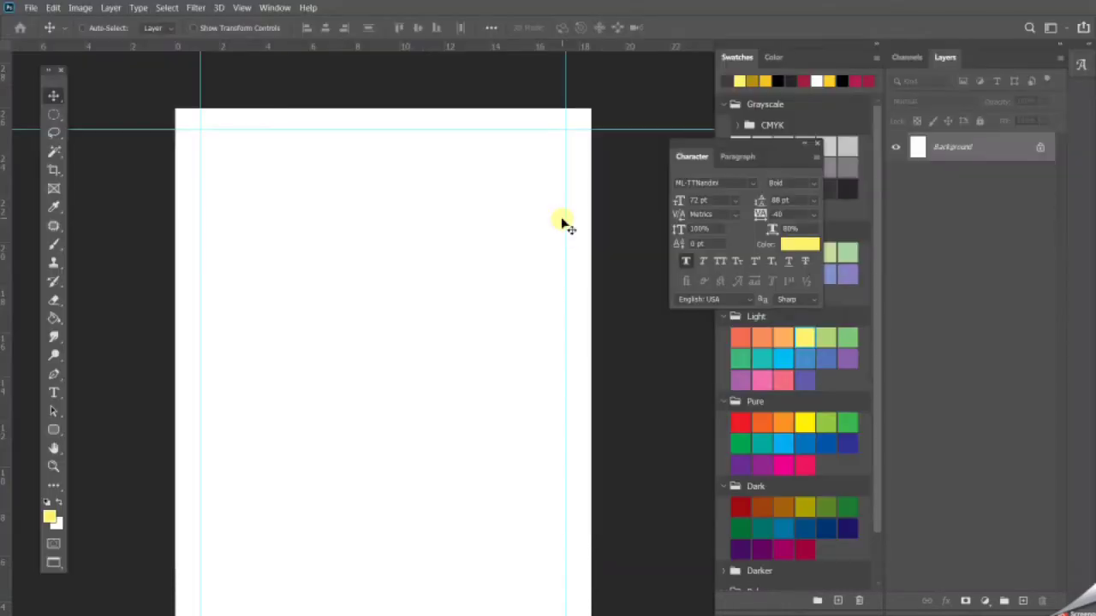
click(55, 391)
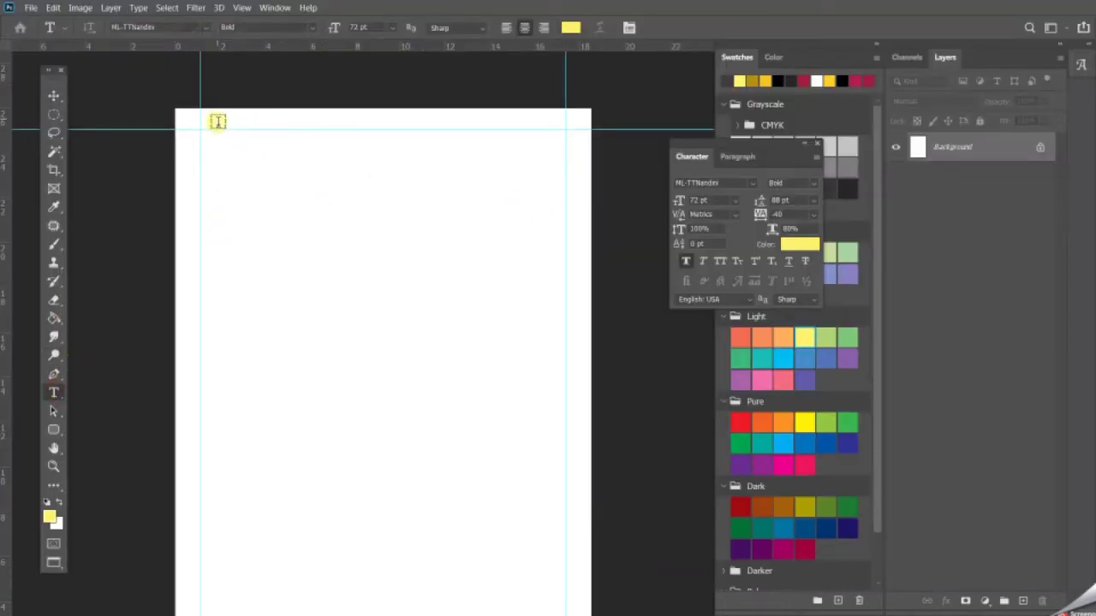
click(207, 27)
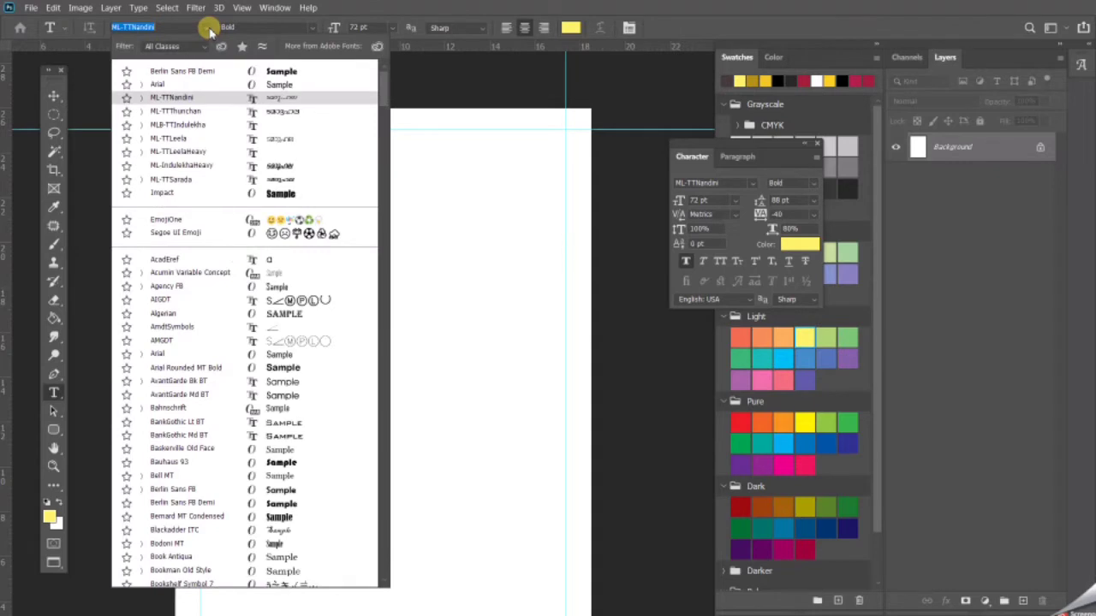
click(190, 138)
click(237, 136)
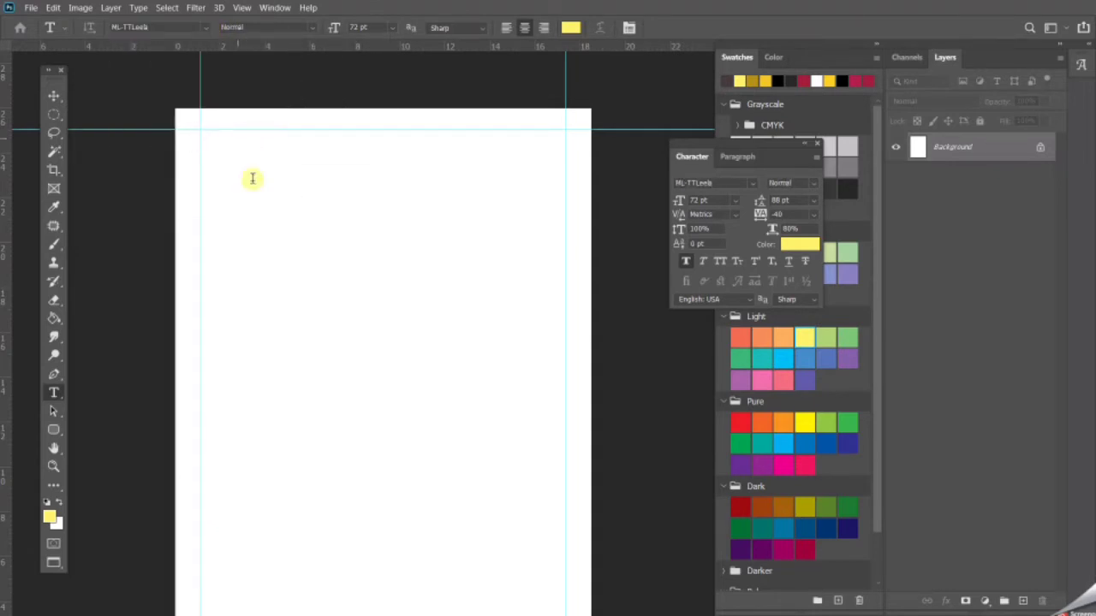
key(ctrl+v)
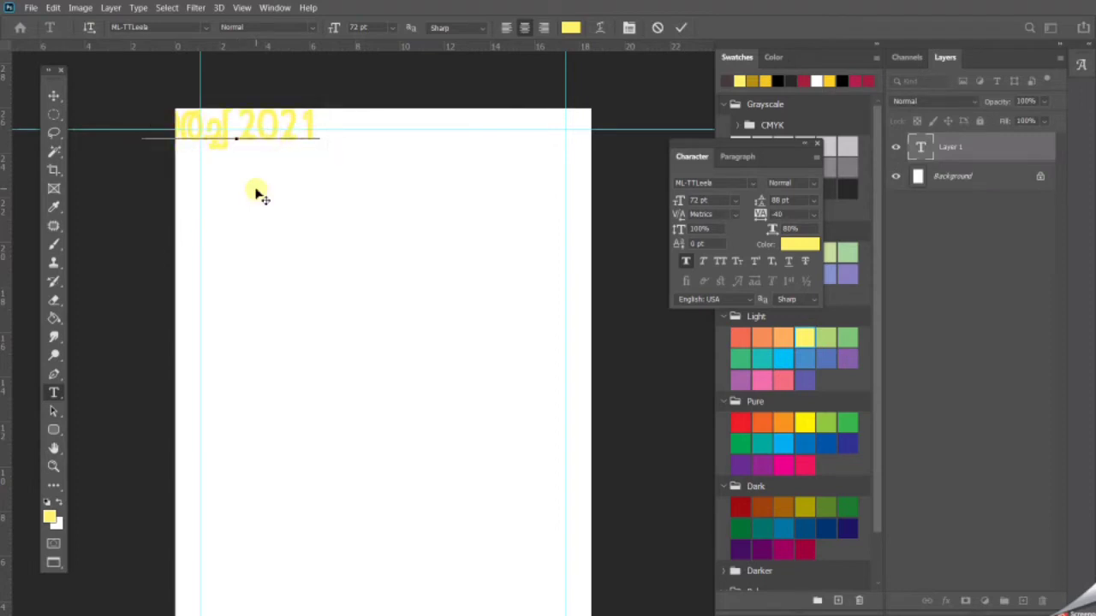
Step: Recolour the whole issue date black and reduce its size to 14 pt, moving the Character panel clear of the swatches
key(ctrl+a)
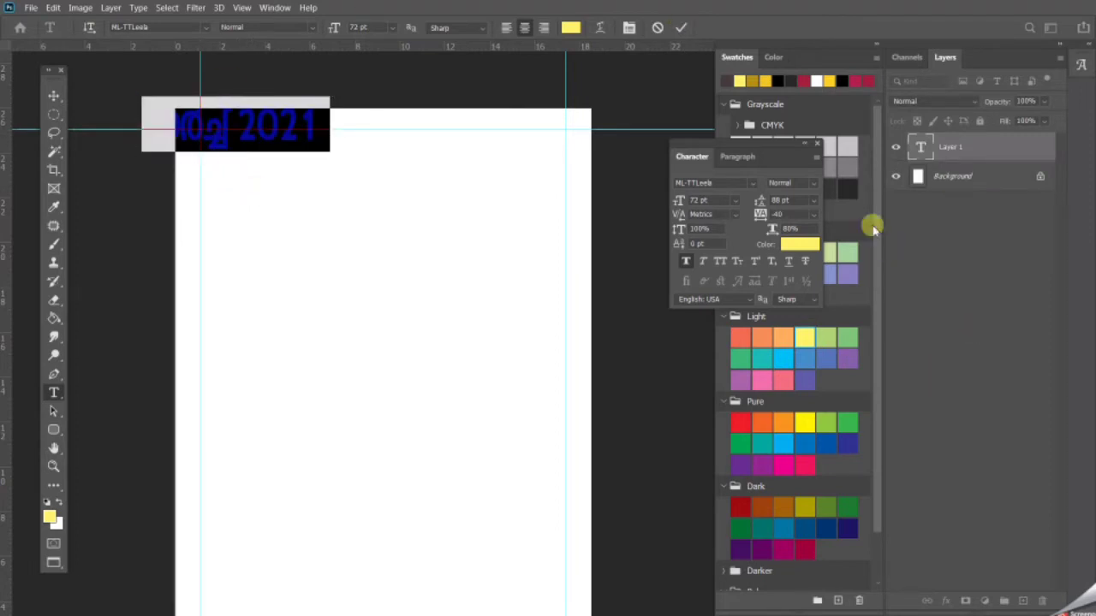
drag(793, 160, 1002, 210)
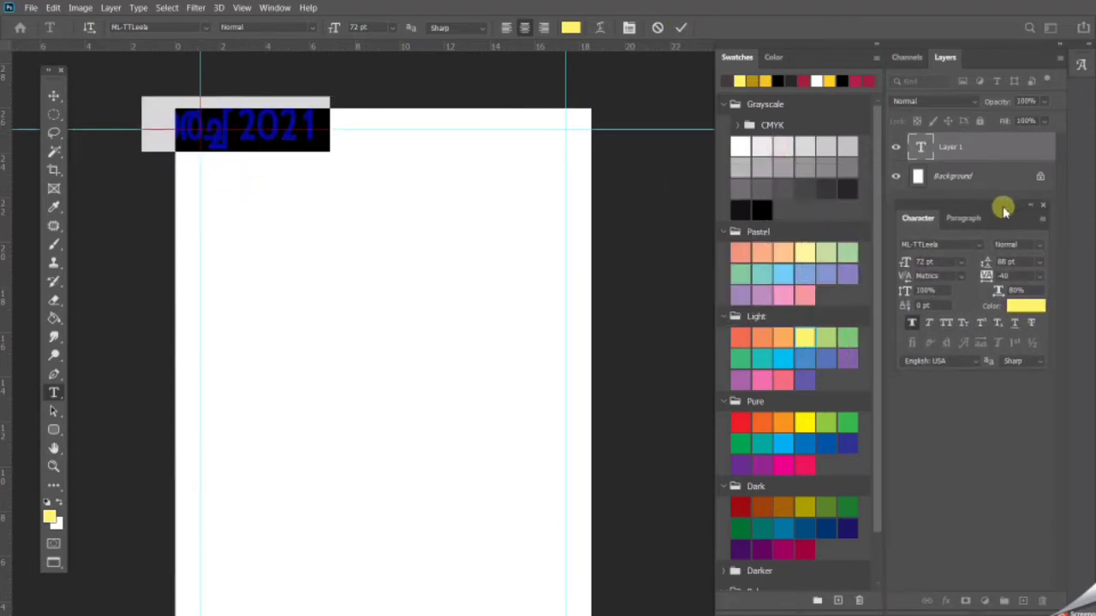
click(775, 80)
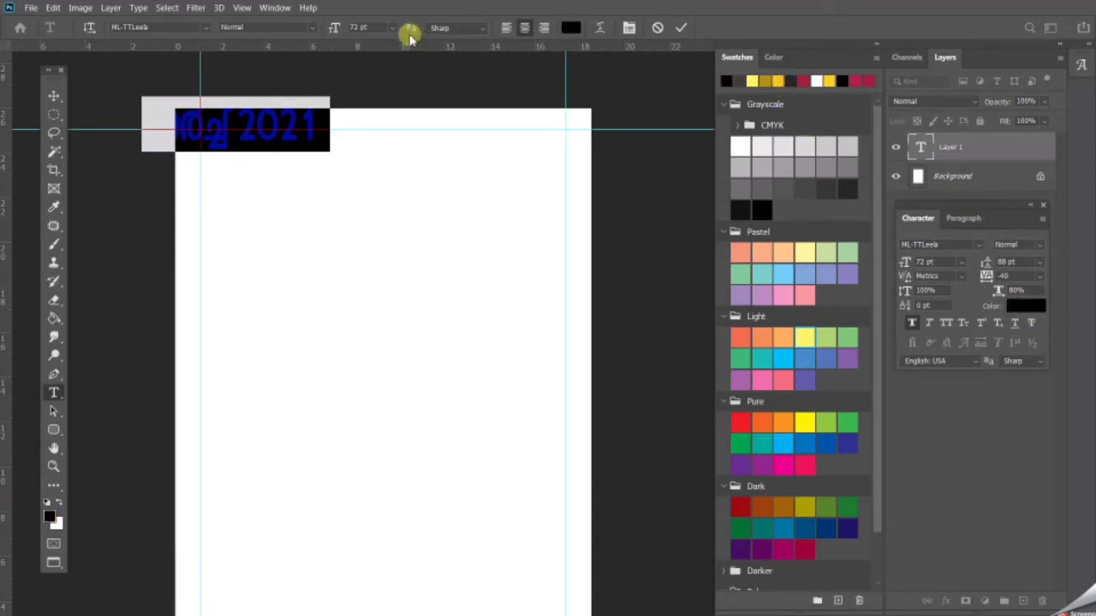
click(393, 27)
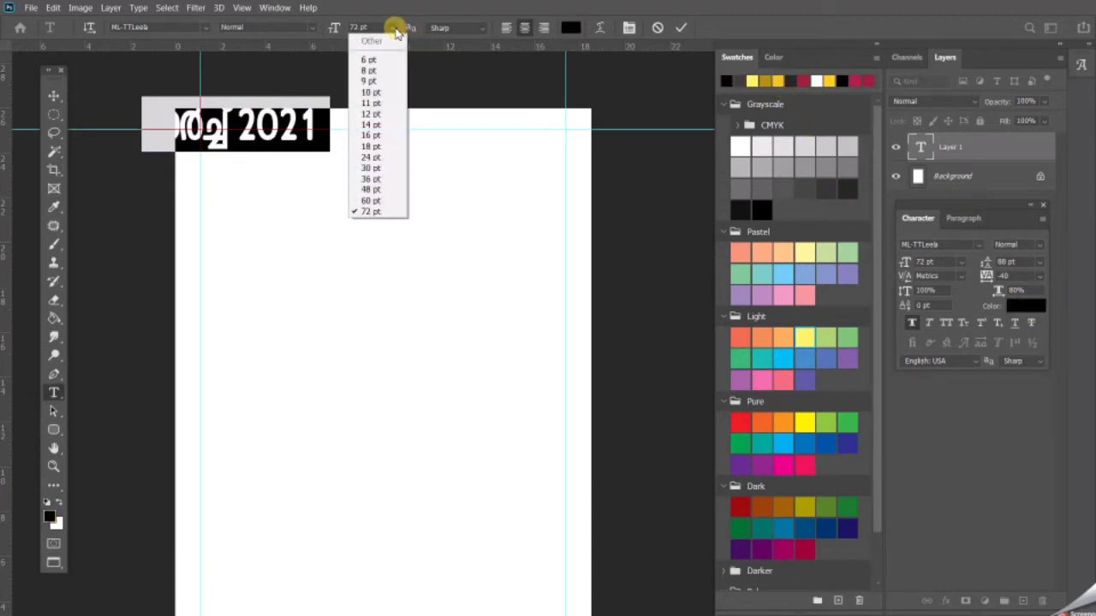
click(374, 156)
click(386, 28)
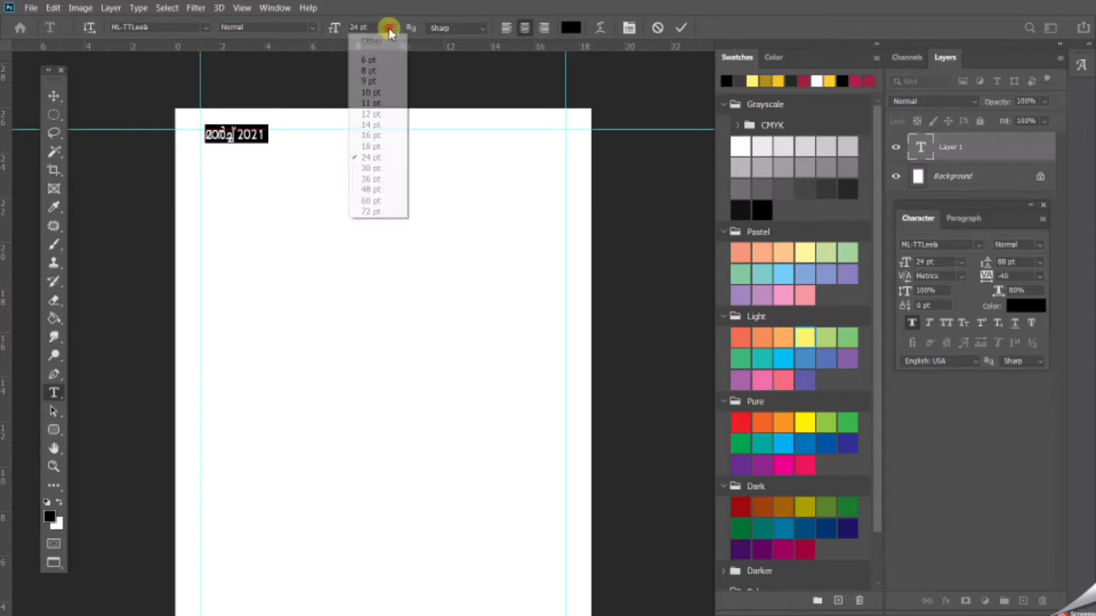
click(383, 125)
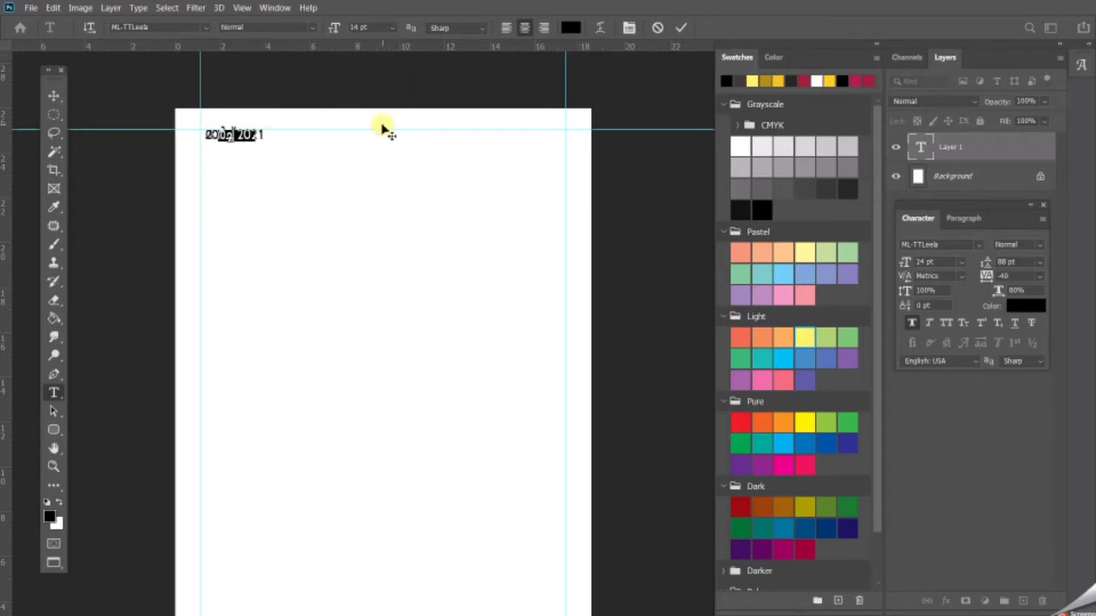
Step: Move the issue date into the upper-left margin corner, just inside the vertical guide and below the horizontal guide
click(53, 95)
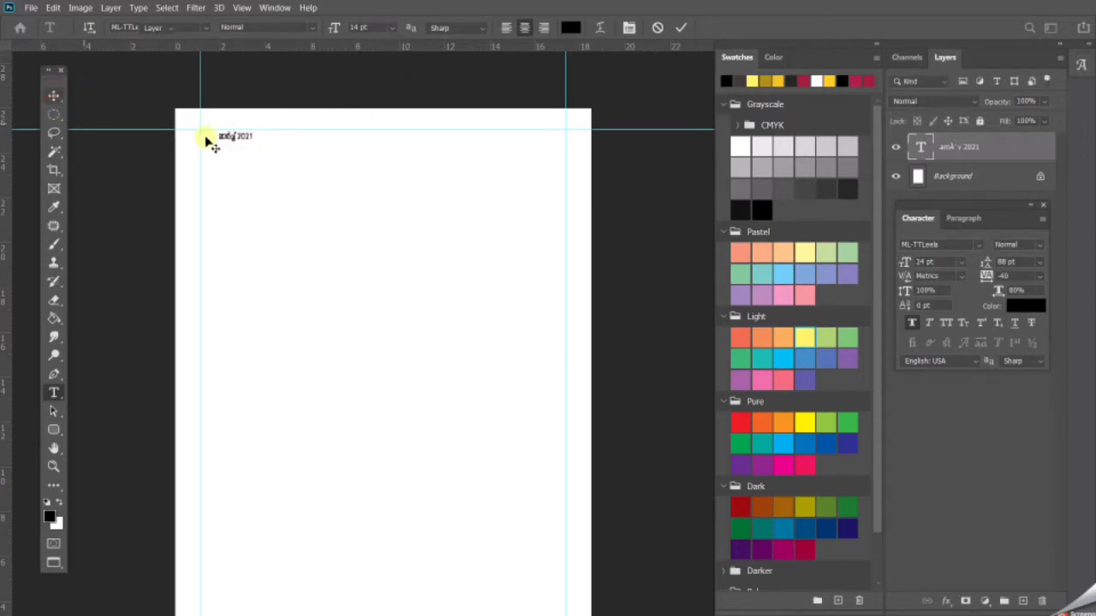
mouse_move(236, 137)
mouse_down()
mouse_move(227, 122)
mouse_move(223, 137)
mouse_up()
scroll(222, 134, up, 3)
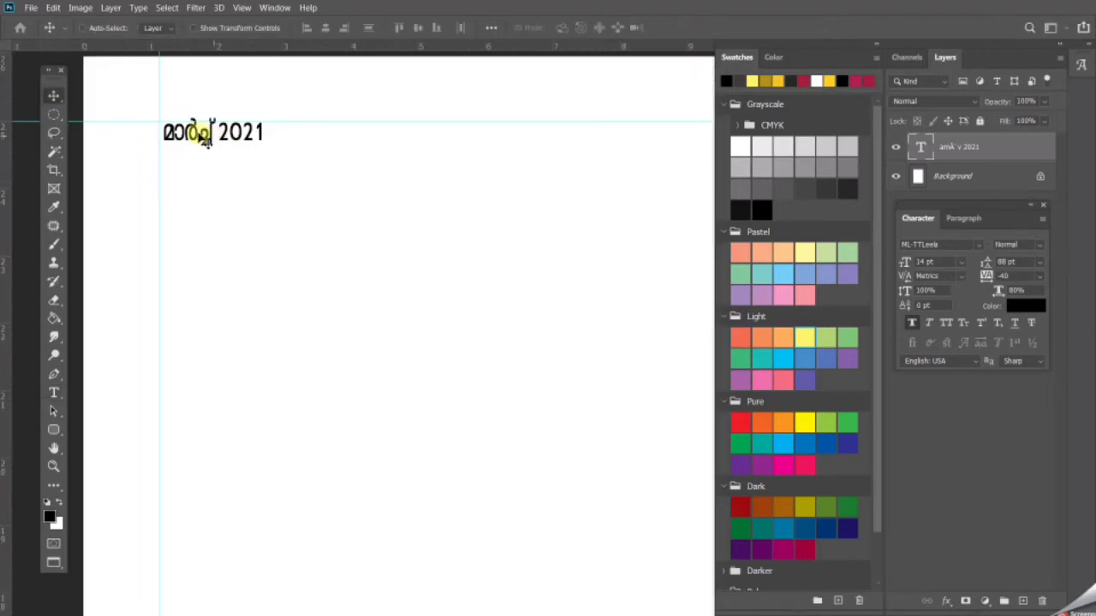
drag(203, 140, 204, 143)
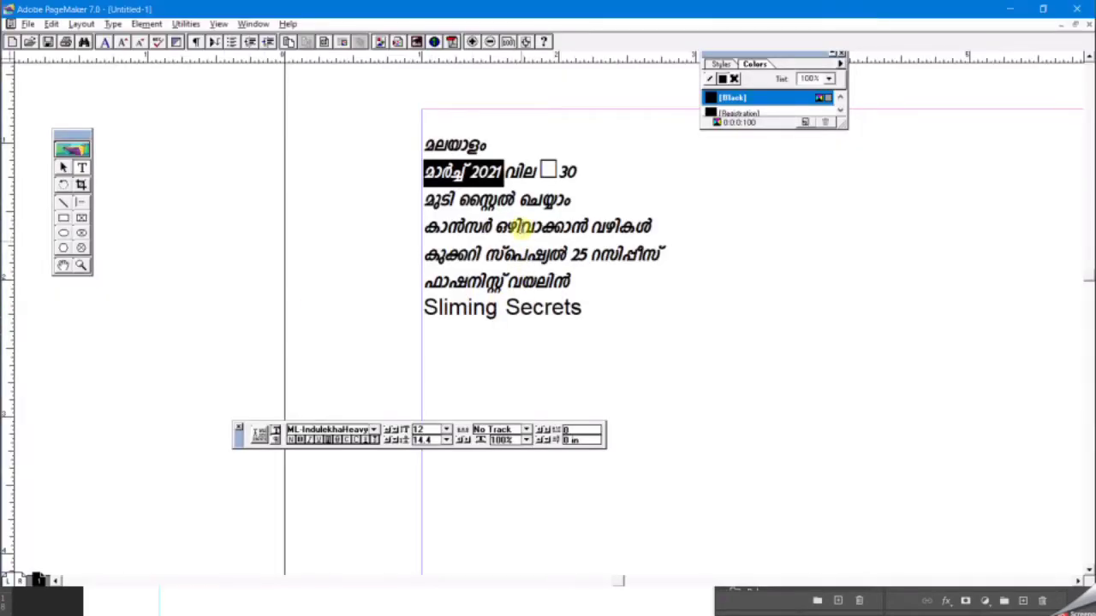
Step: Switch to the PageMaker document and copy the price text "വില … 30" that follows the date on the second line
click(514, 169)
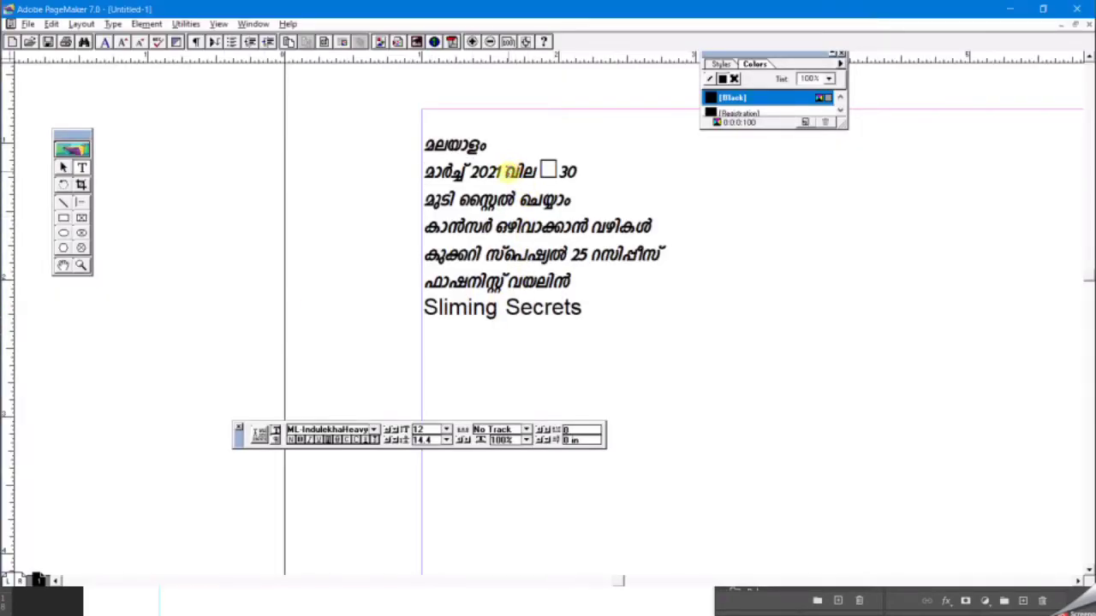
drag(504, 171, 640, 174)
click(626, 177)
drag(499, 171, 581, 171)
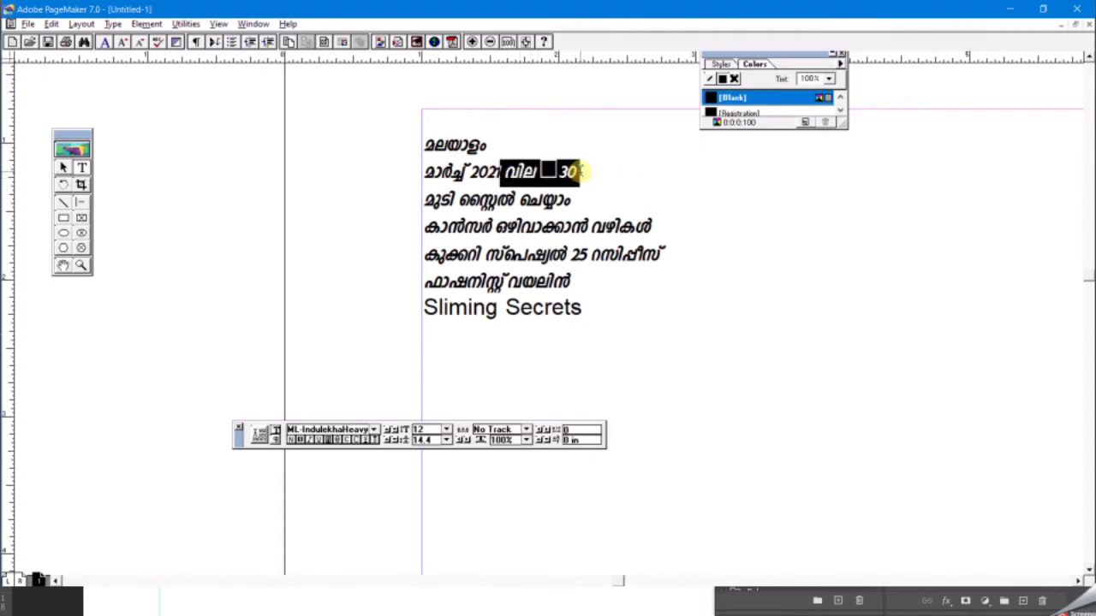
Step: Return to the Photoshop cover and place the price text "വില ~30" as a new text layer near the page's upper-right corner
key(alt+Tab)
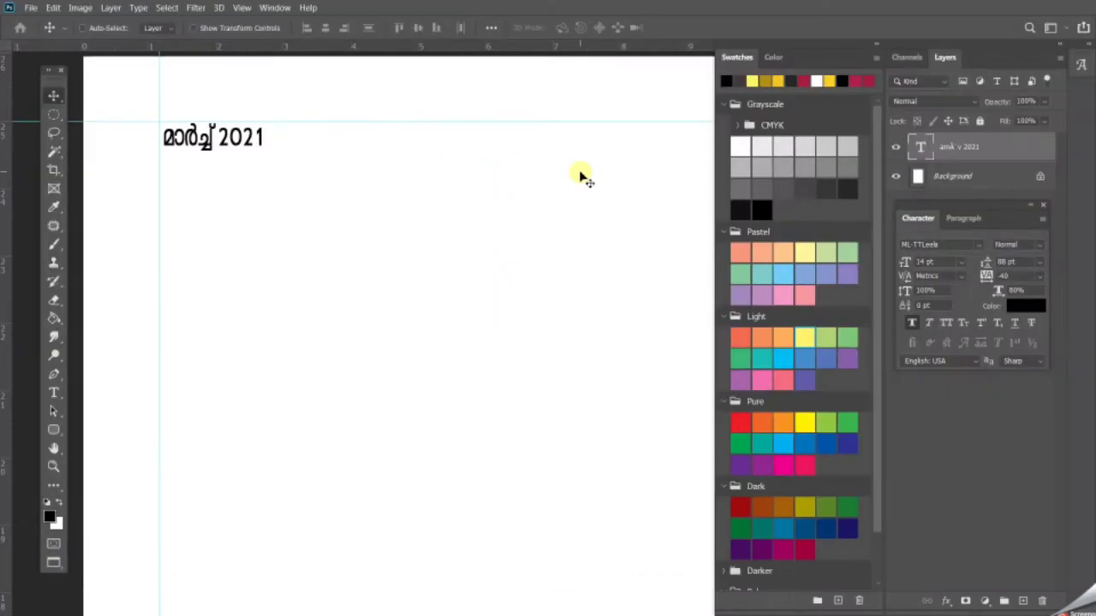
drag(478, 186, 369, 189)
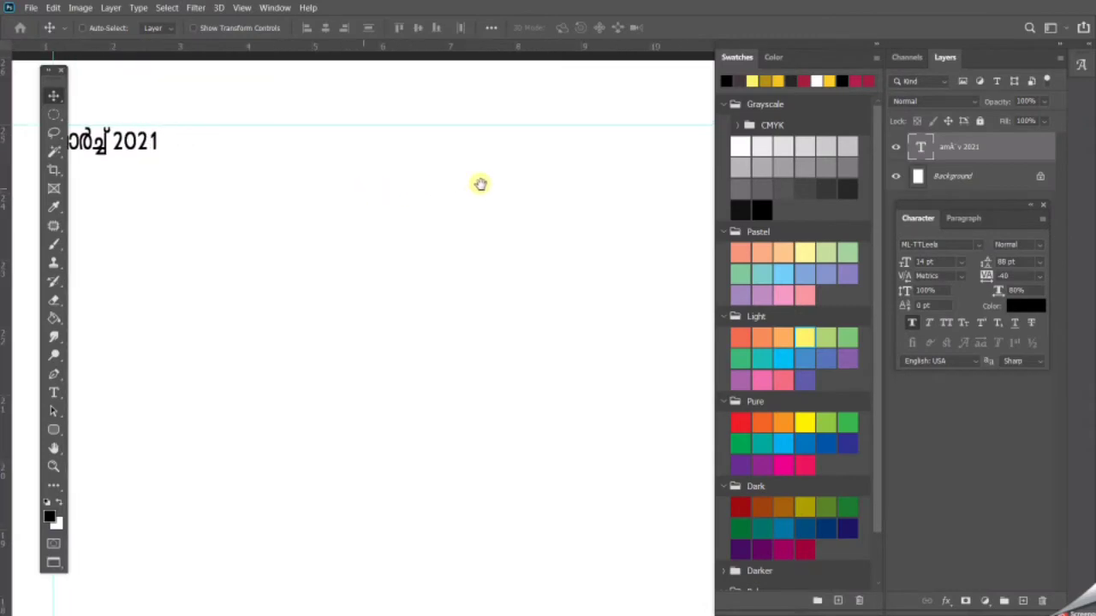
drag(562, 182, 431, 180)
drag(626, 180, 403, 191)
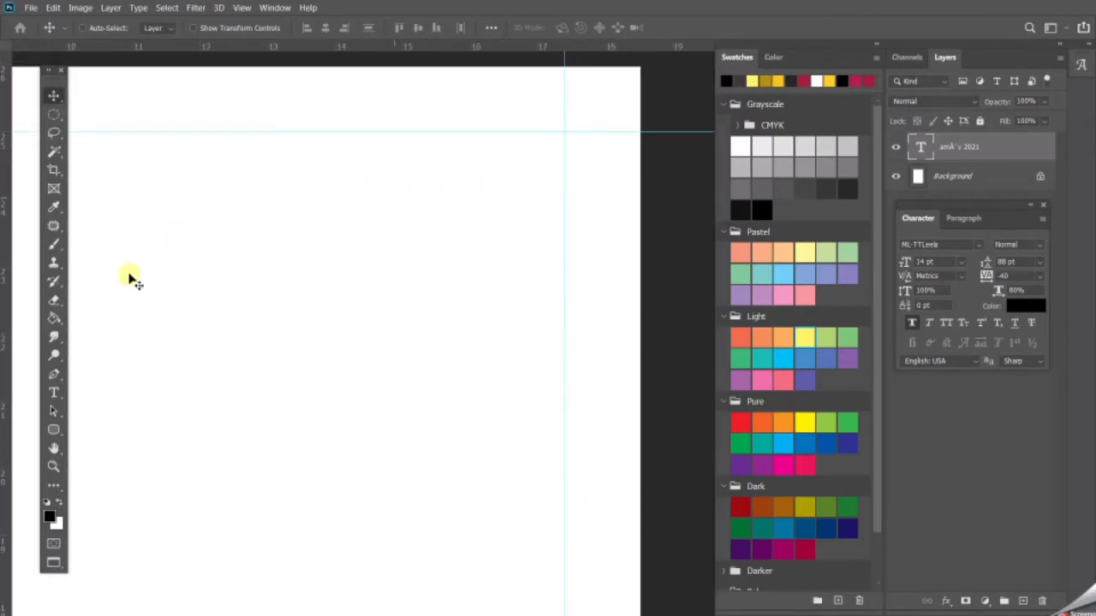
click(58, 394)
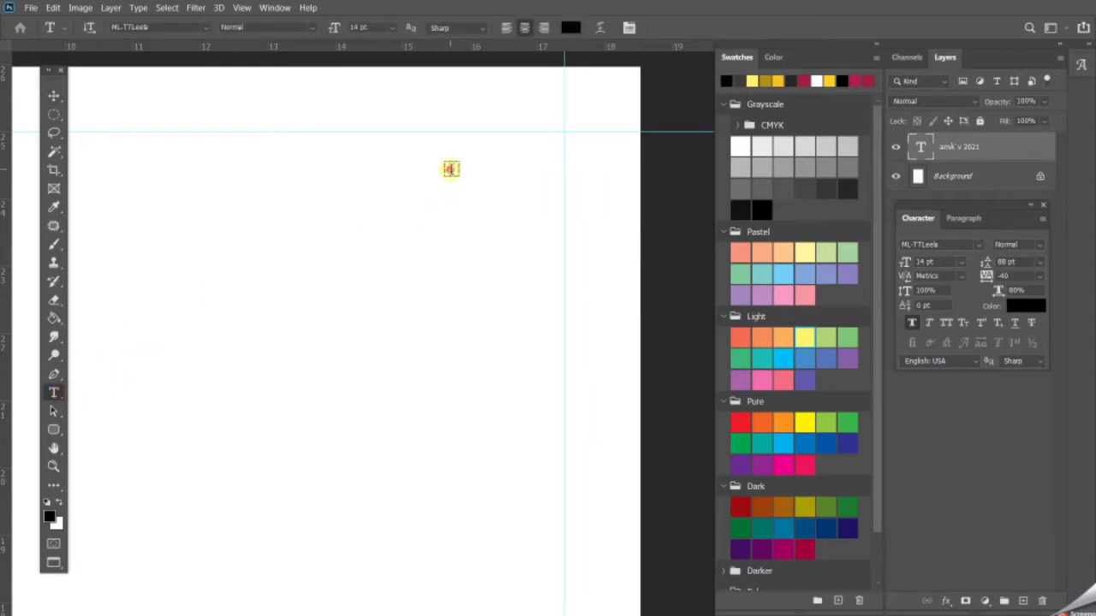
click(451, 169)
text(വില ~30)
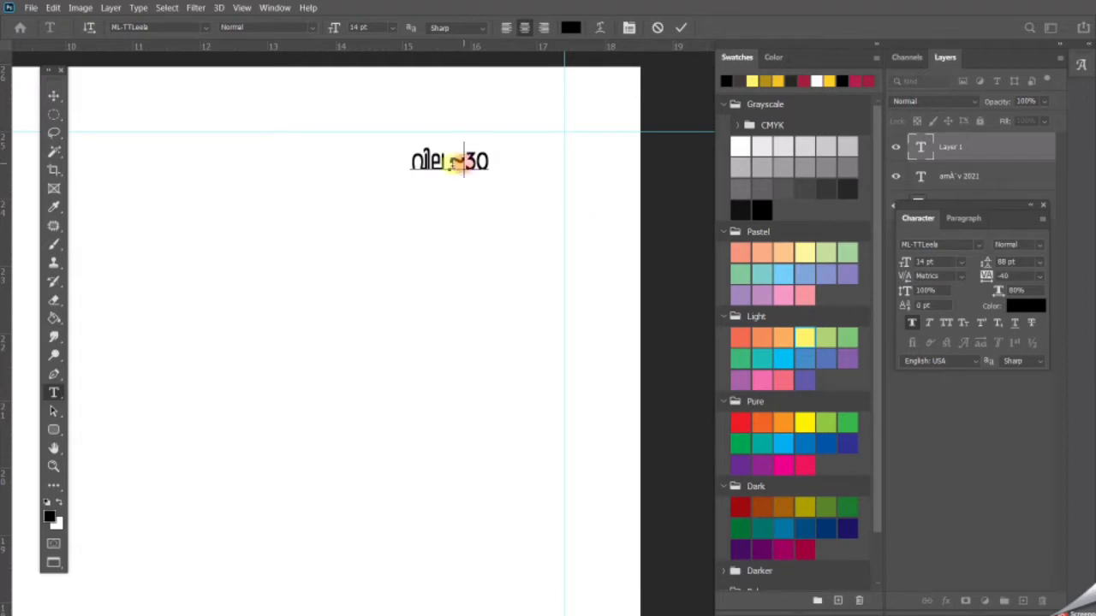
Step: Replace the tilde before 30 in the price text with a colon, so the line reads "വില : 30"
drag(453, 163, 475, 147)
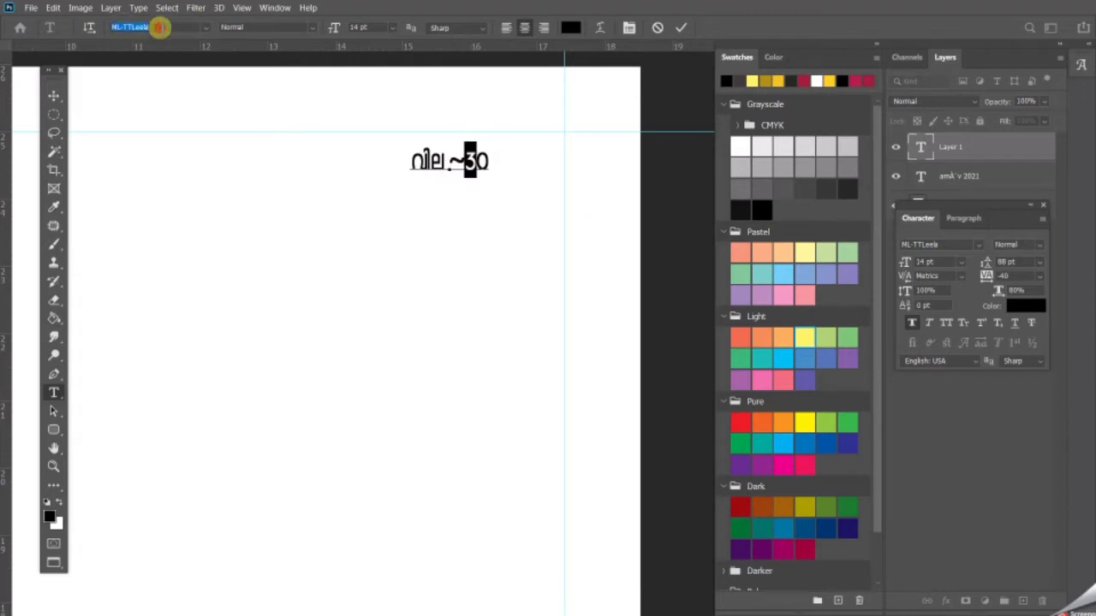
text(ru)
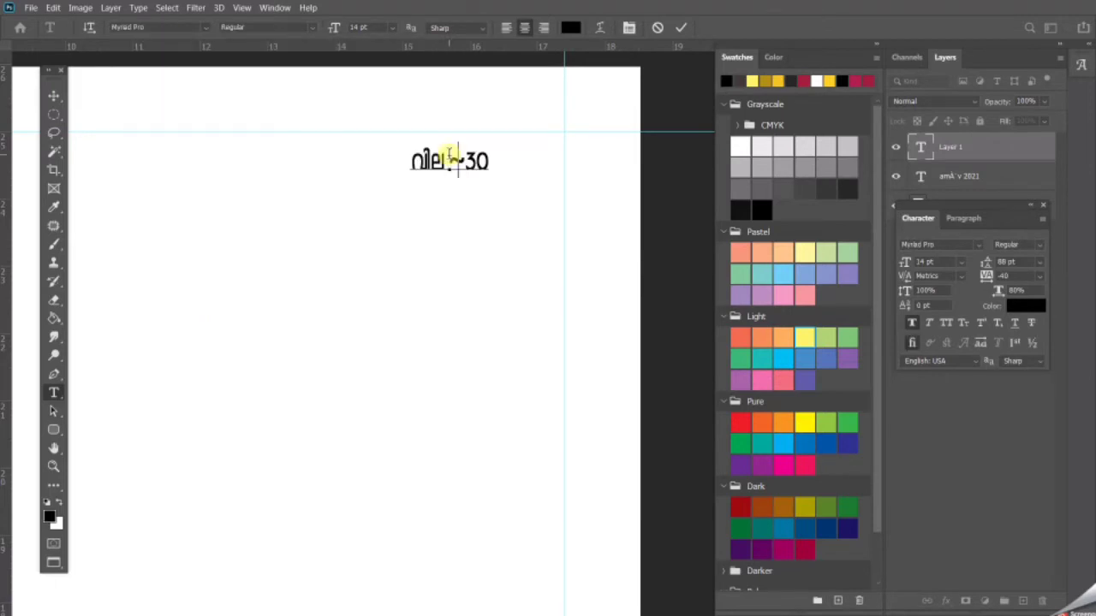
text(:)
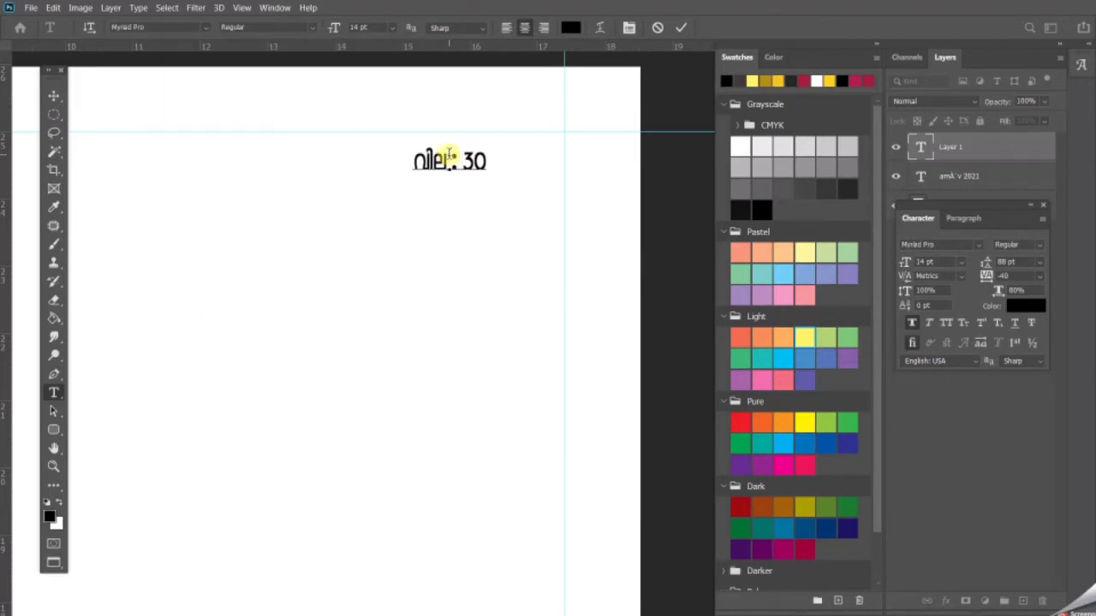
Step: Move the price text into the upper-right margin corner, level with the issue date, and hide the guides
click(53, 96)
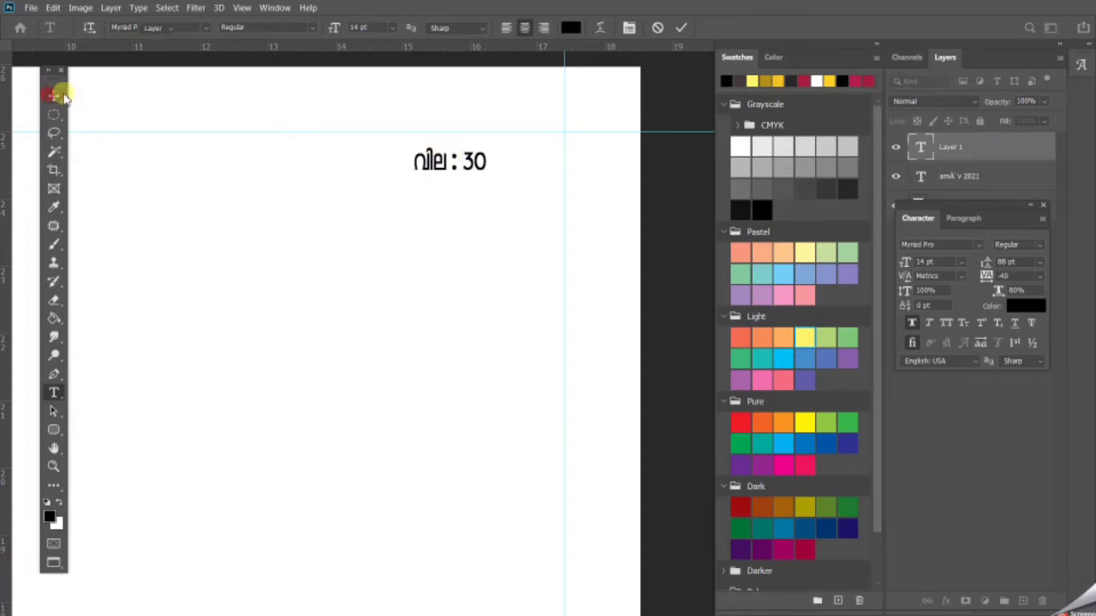
drag(531, 161, 557, 147)
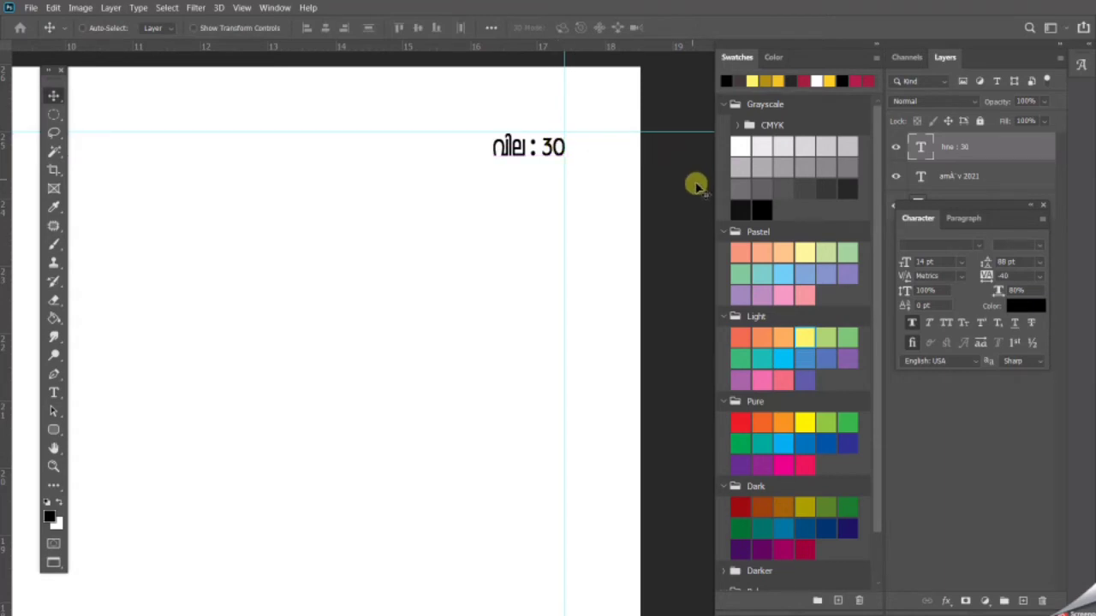
key(ctrl+minus)
key(ctrl+minus)
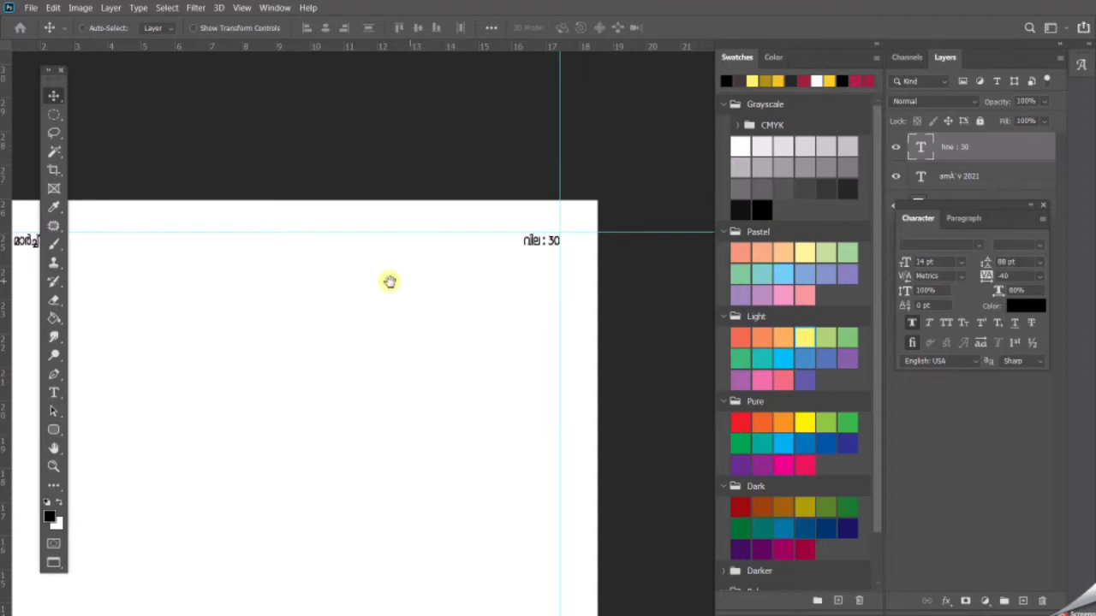
drag(390, 282, 488, 202)
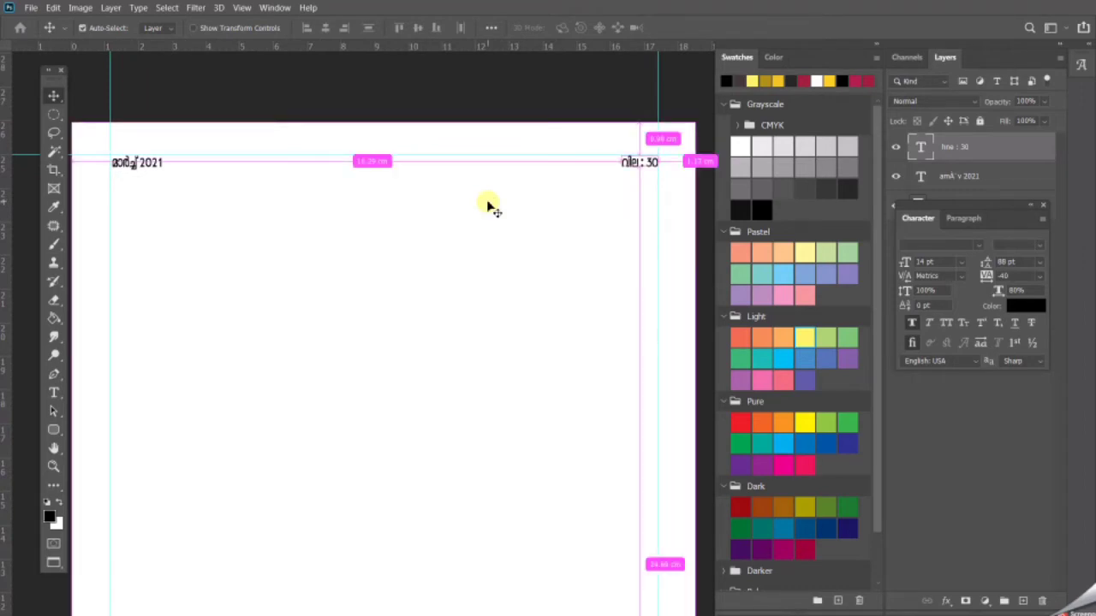
key(ctrl+semicolon)
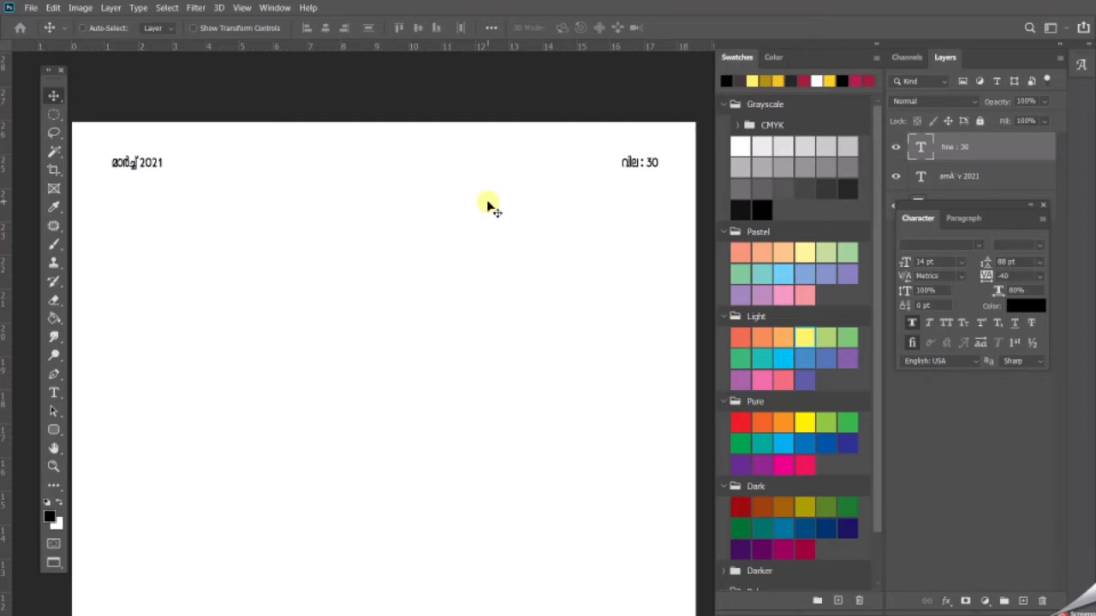
Step: Open the photo of the seated woman in a blue fur coat and examine the model up close
key(ctrl+o)
click(69, 259)
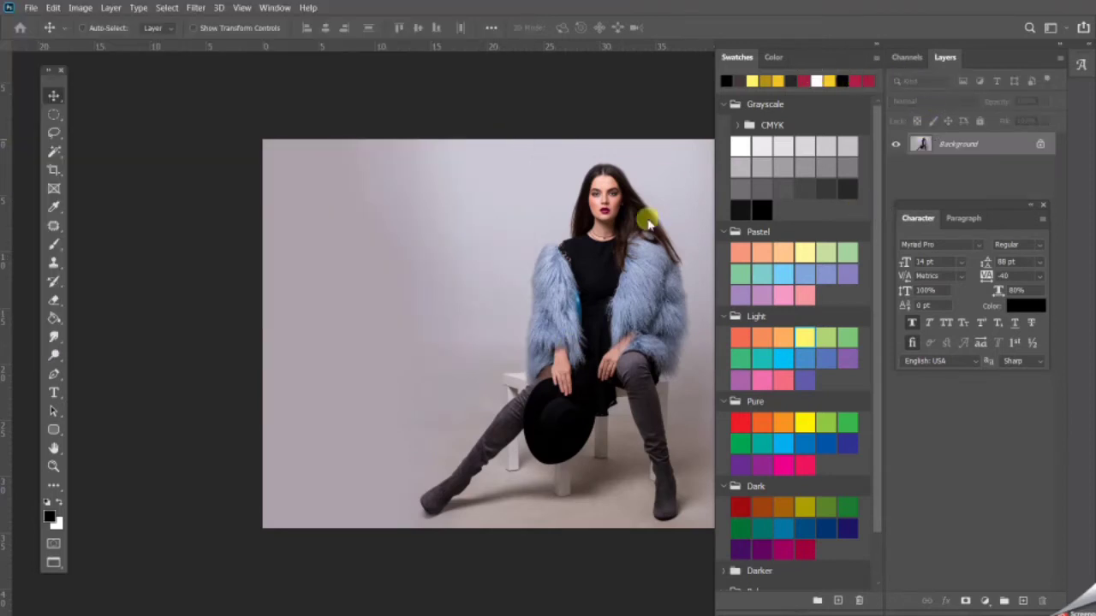
click(676, 317)
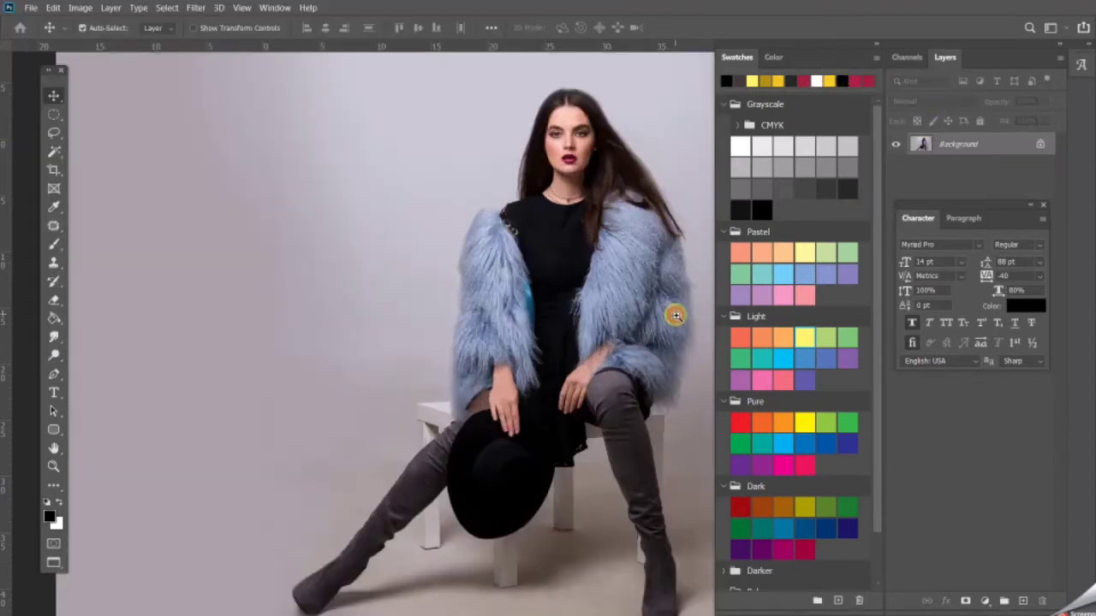
click(660, 236)
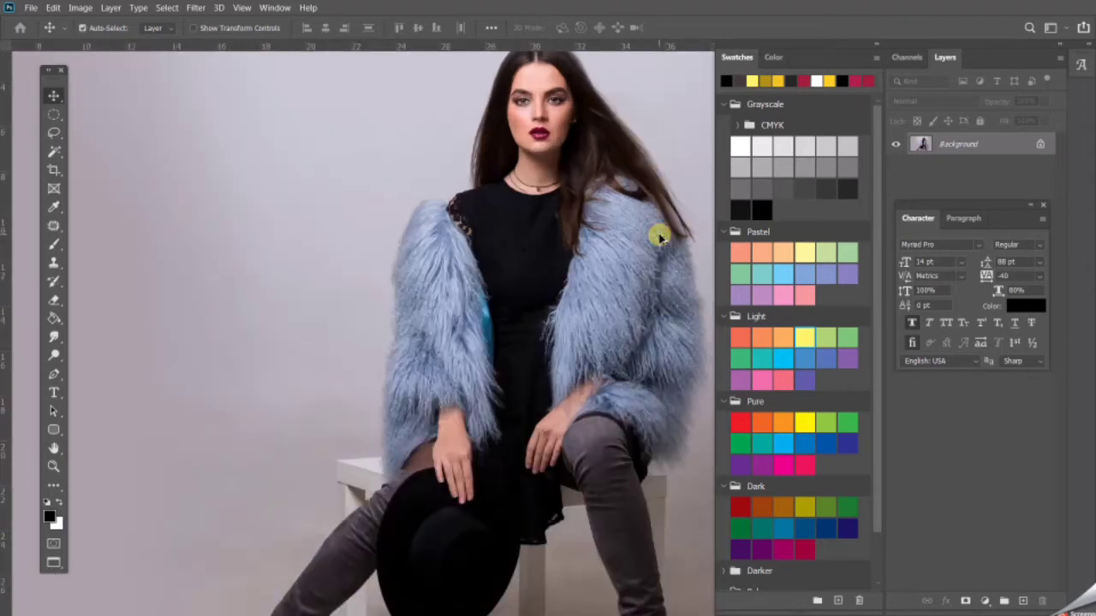
Step: Check the photo's pixel dimensions and resolution in Image Size, leaving the settings as they are
key(ctrl+alt+i)
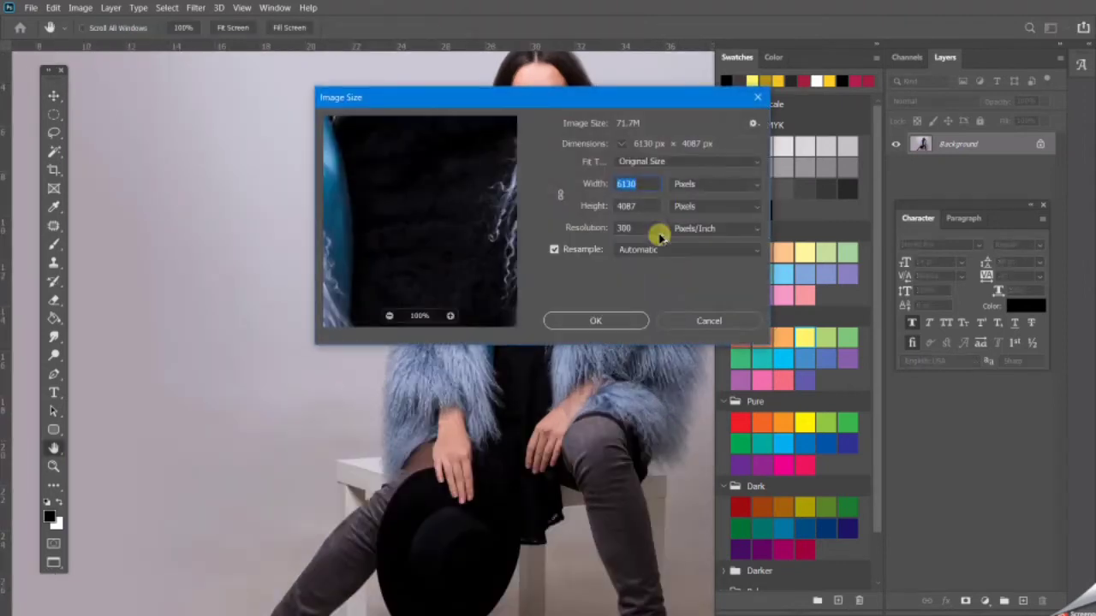
click(597, 320)
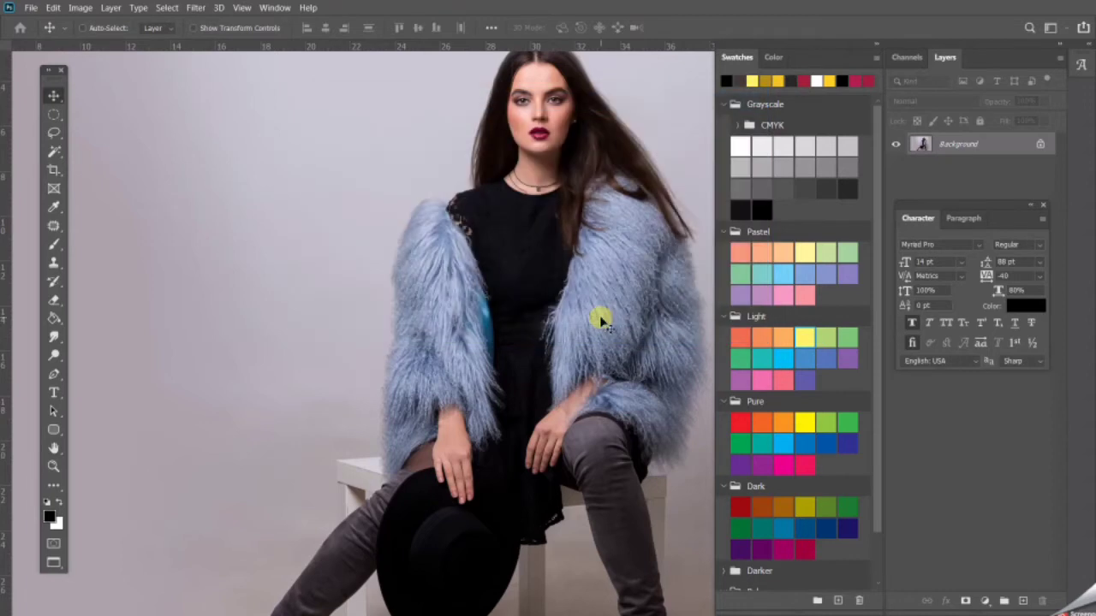
key(ctrl+minus)
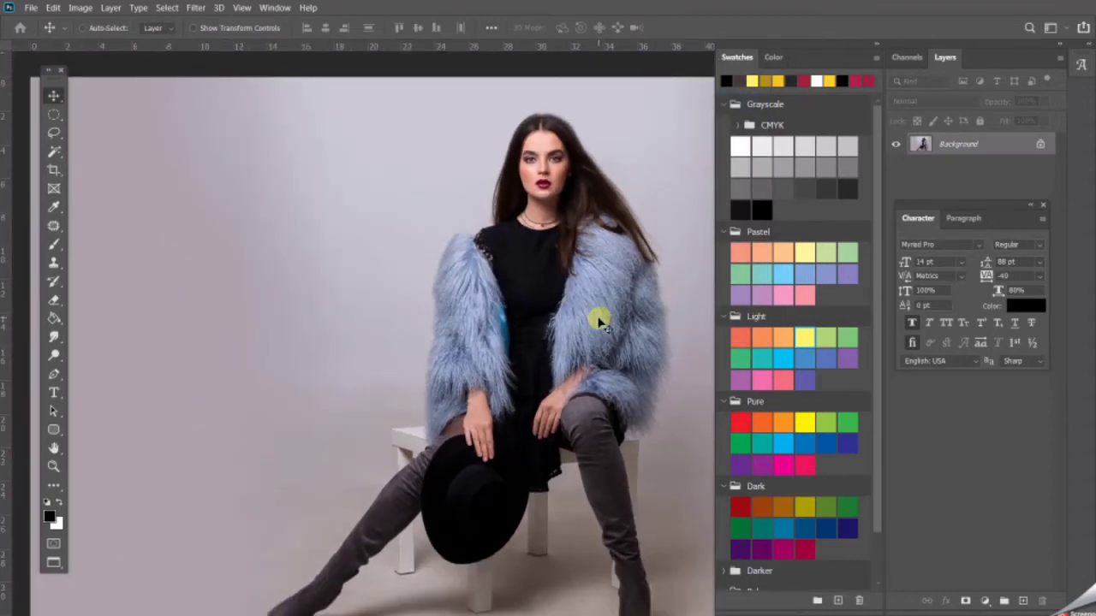
Step: Make a rectangular selection around the seated model in the fur-coat photo and copy the selected area
key(m)
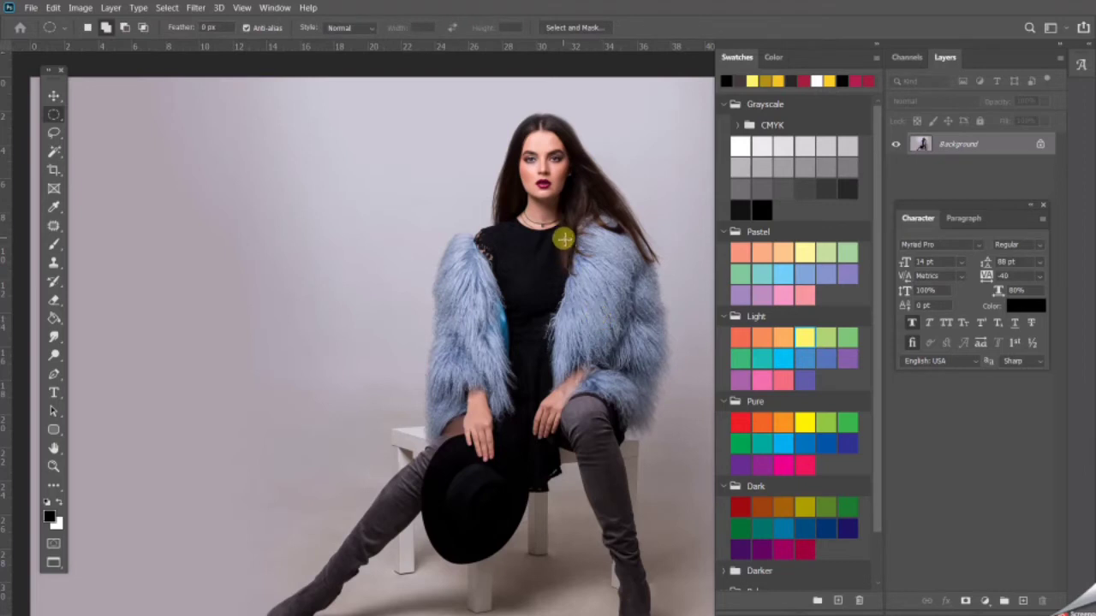
key(ctrl+minus)
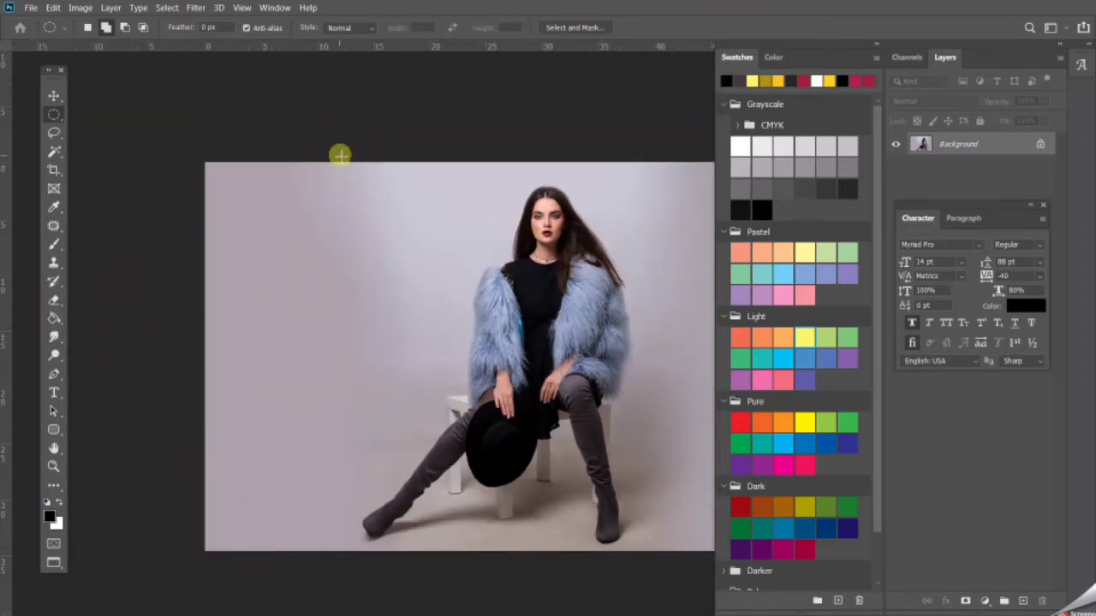
drag(340, 155, 608, 511)
drag(338, 163, 697, 574)
key(ctrl+BackSpace)
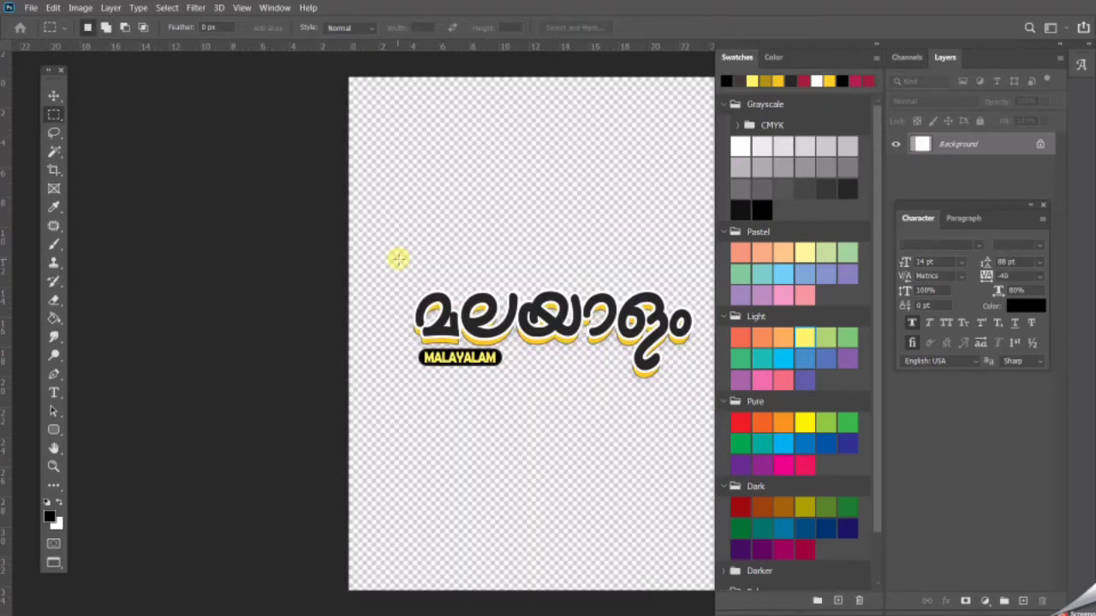
Step: Paste the copied model photo into the magazine cover document and position it so she sits centred on the page
key(ctrl+Tab)
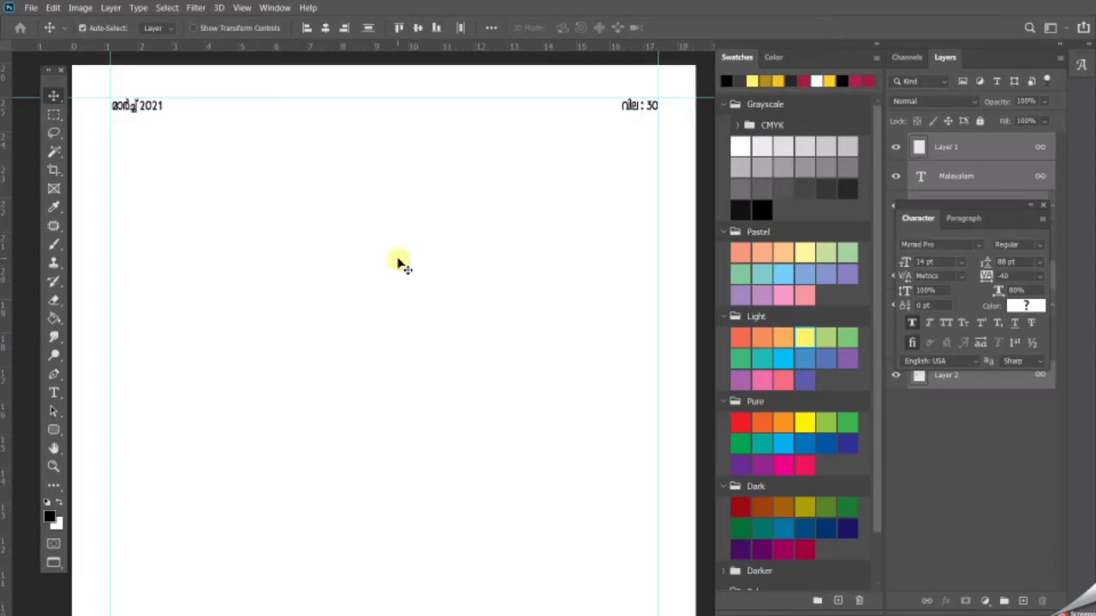
key(ctrl+0)
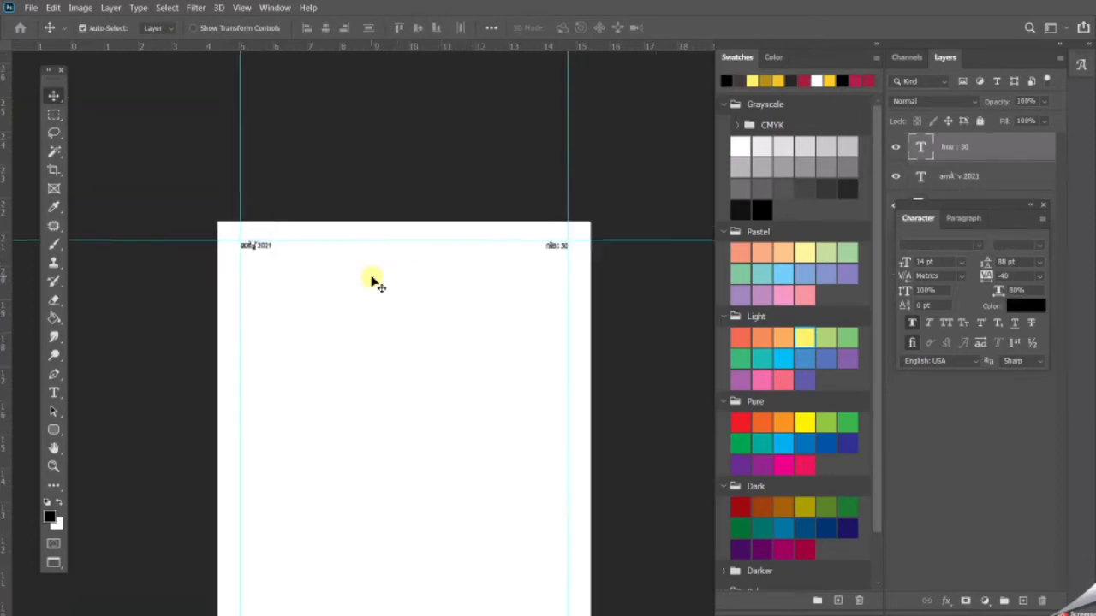
key(ctrl+v)
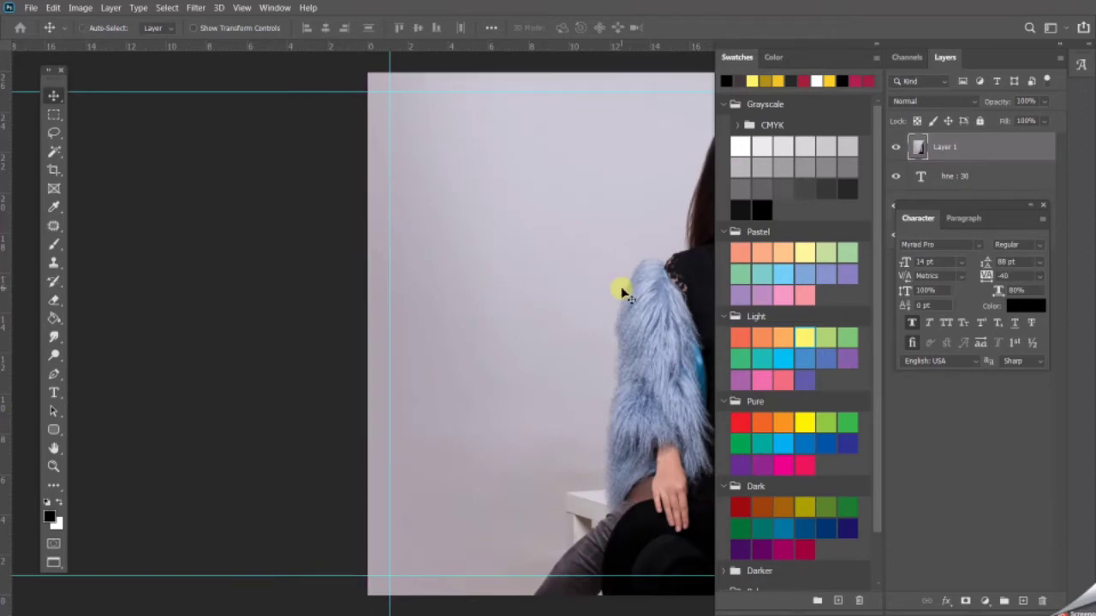
drag(617, 307, 396, 301)
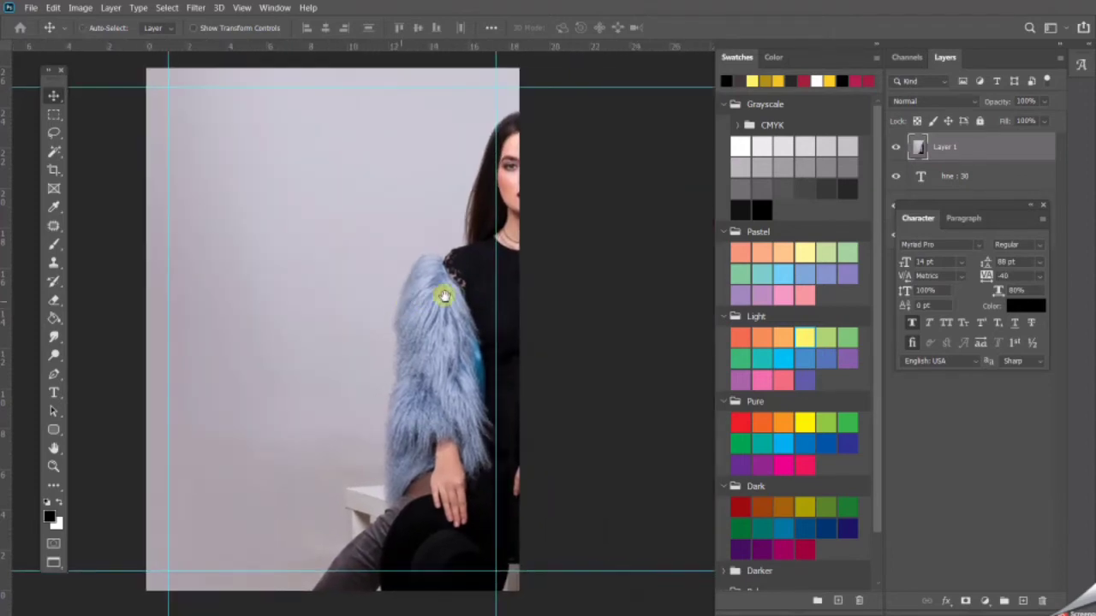
drag(471, 300, 282, 308)
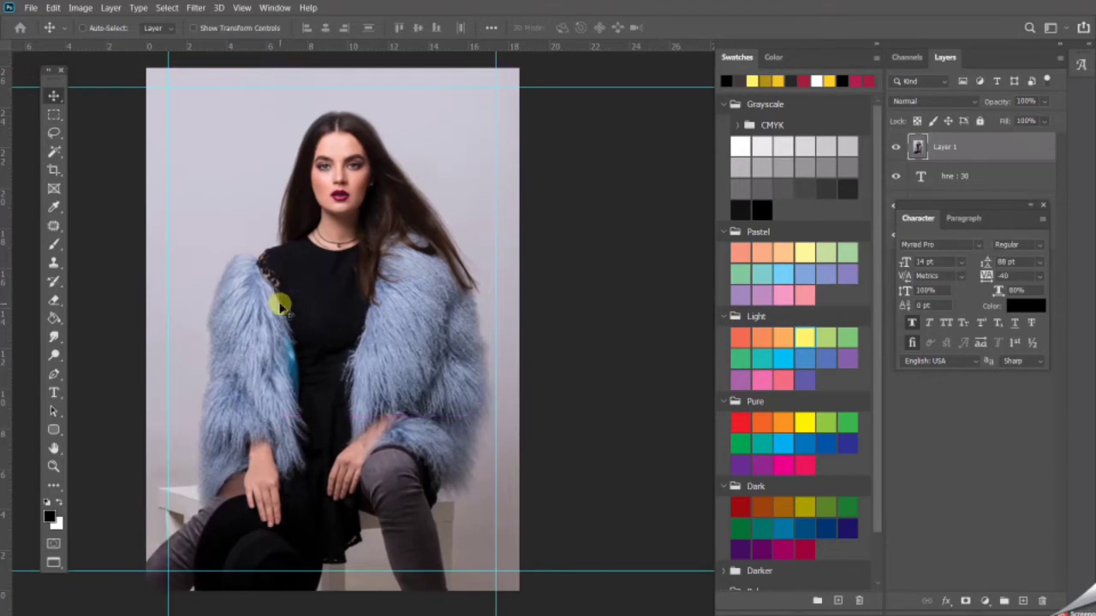
Step: Scale the pasted model photo up proportionally to about 149% and move it to frame her head and upper body
key(ctrl+minus)
key(ctrl+minus)
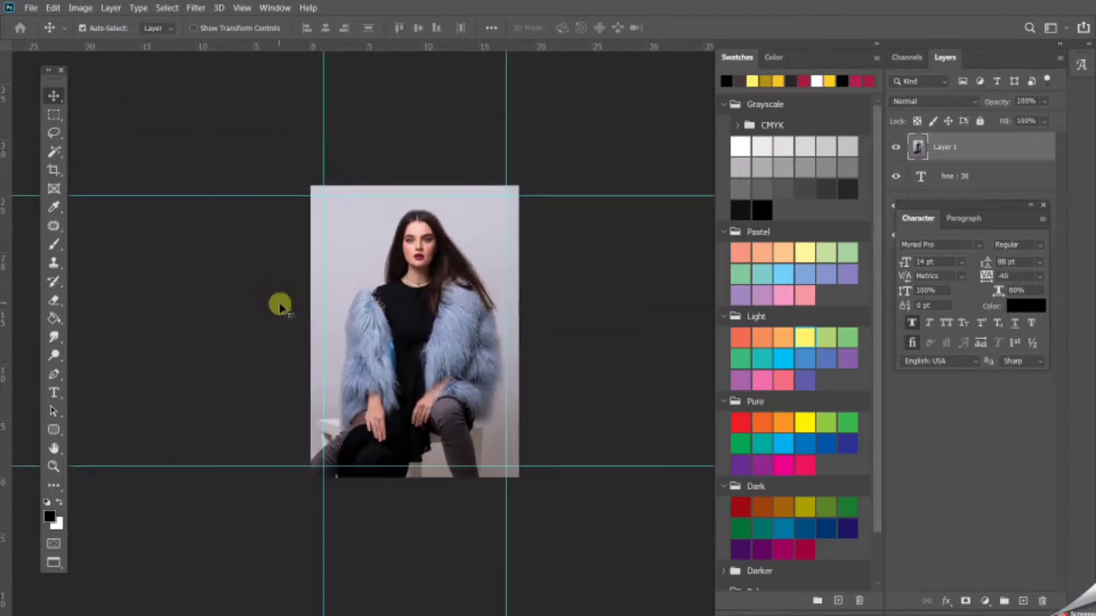
key(ctrl+minus)
key(ctrl+t)
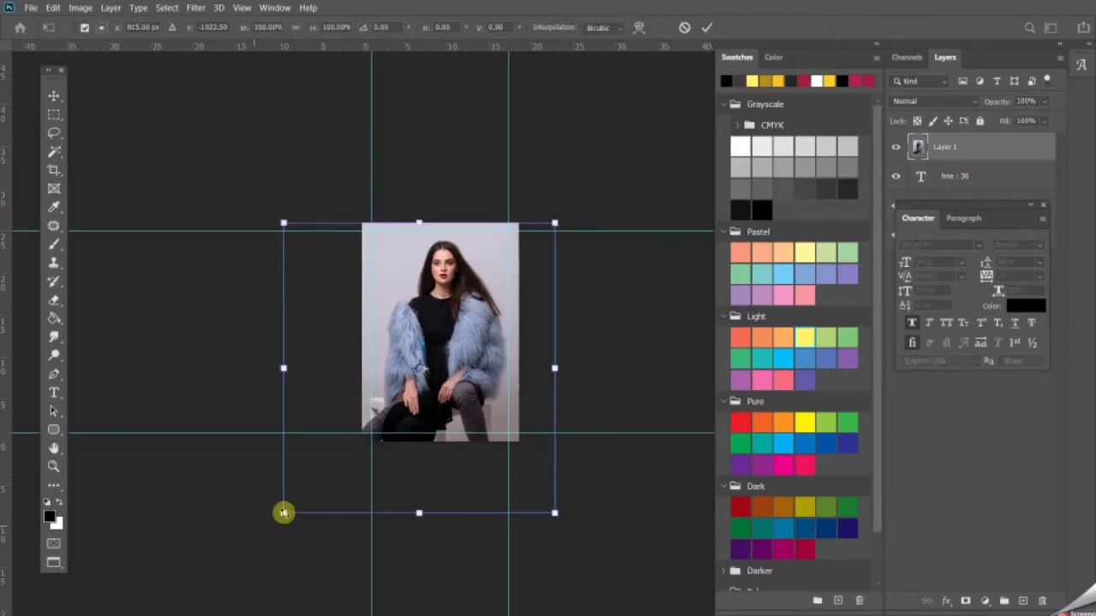
drag(284, 512, 233, 543)
drag(557, 558, 604, 564)
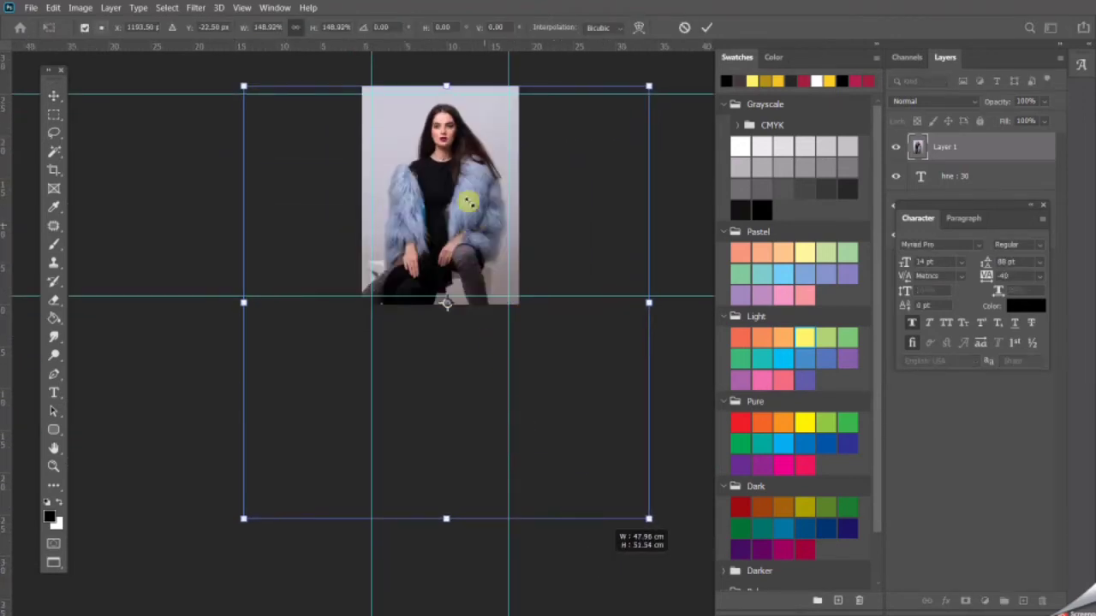
key(Return)
mouse_move(448, 183)
mouse_down()
mouse_move(454, 171)
mouse_move(440, 171)
mouse_up()
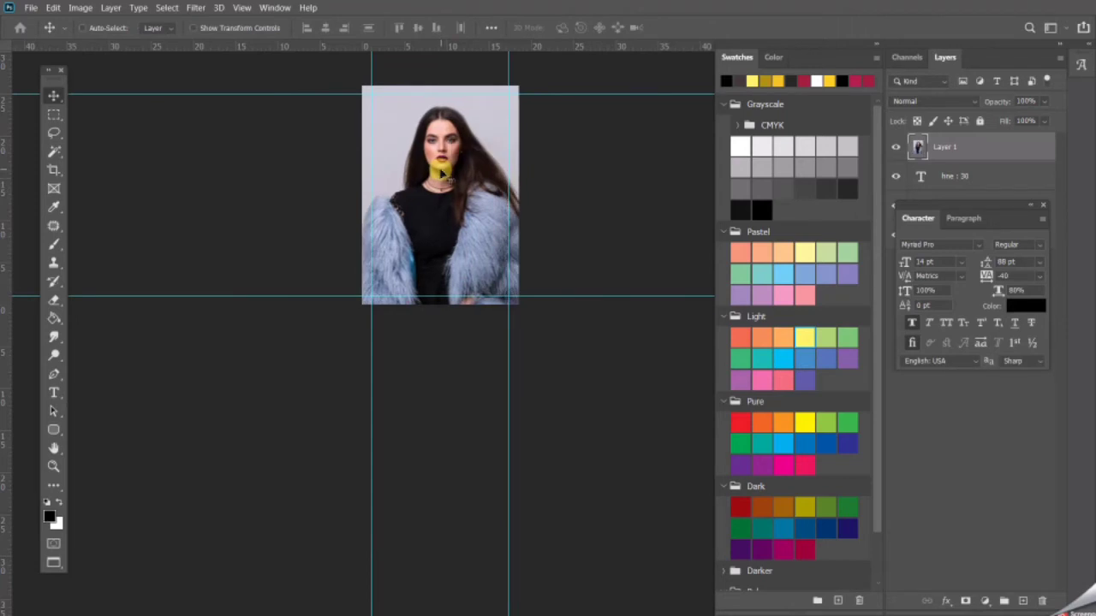
Step: Fine-tune the model photo's scale and reposition it so her face is centred in the upper part of the cover
key(ctrl+t)
drag(214, 511, 193, 520)
drag(609, 76, 482, 362)
key(Return)
drag(482, 486, 445, 184)
key(ctrl+plus)
key(ctrl+plus)
key(ctrl+plus)
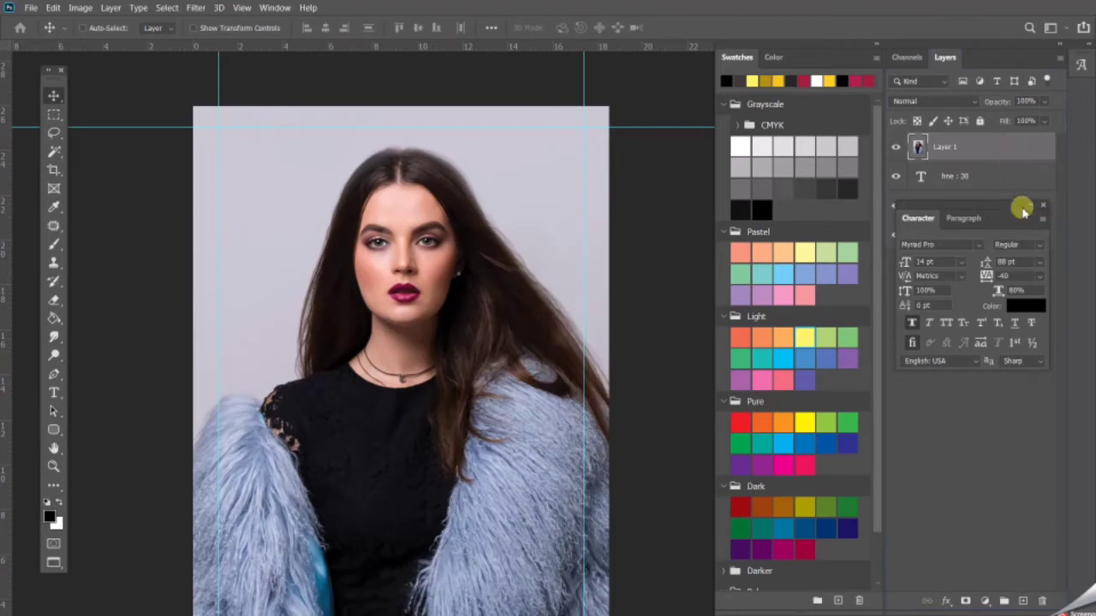
Step: Uncover the layer list and move the model photo layer below the issue date and price text layers
drag(1003, 215, 993, 445)
click(979, 149)
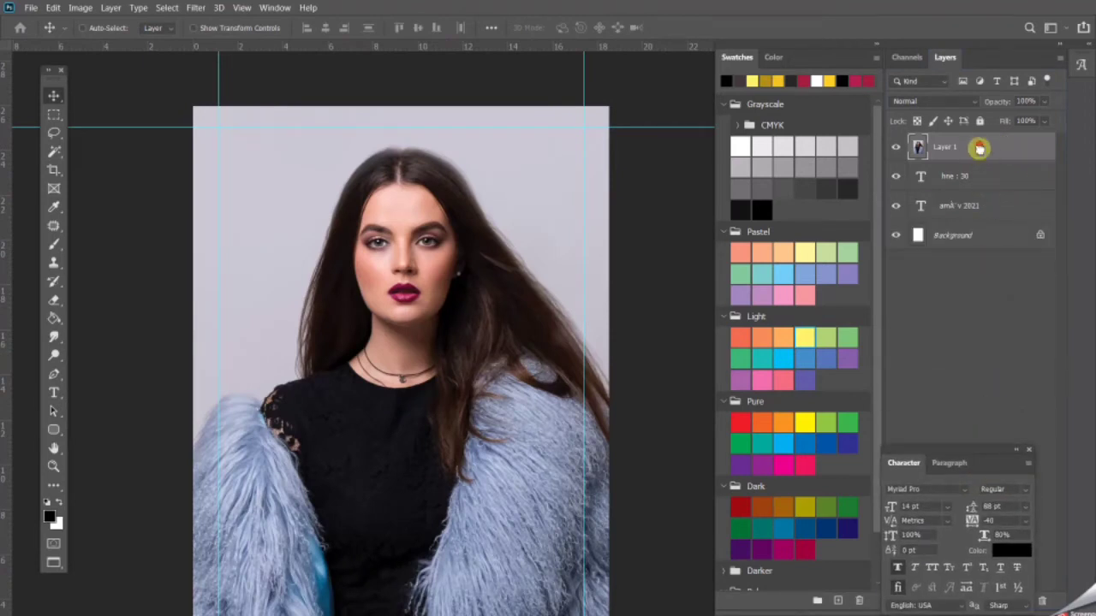
drag(978, 149, 976, 212)
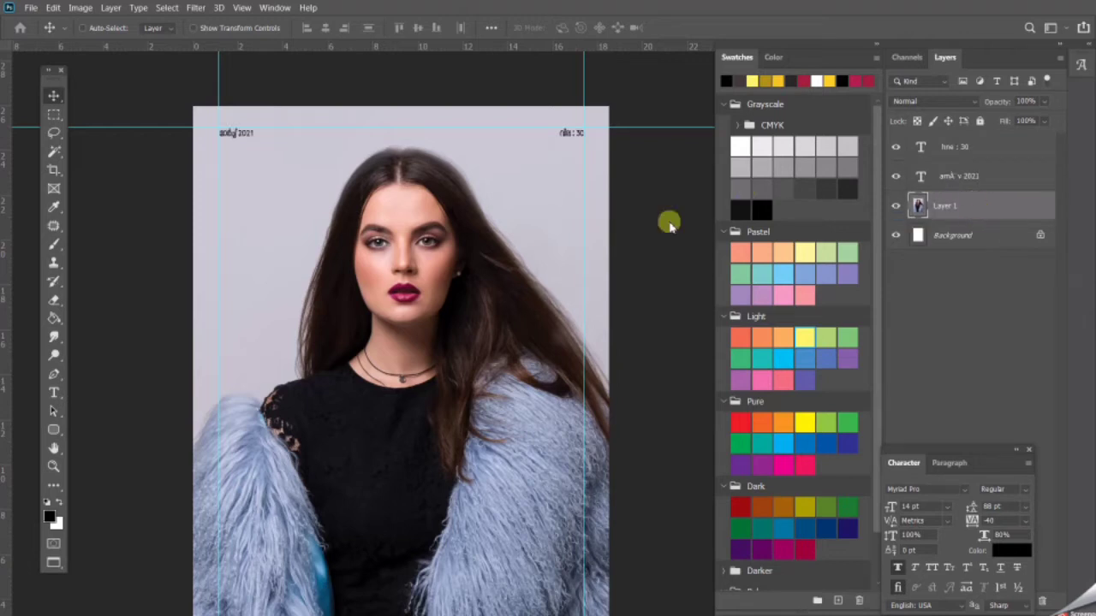
Step: Nudge the model photo down and slightly left, leaving space above her head beneath the date and price line
scroll(565, 317, down, 2)
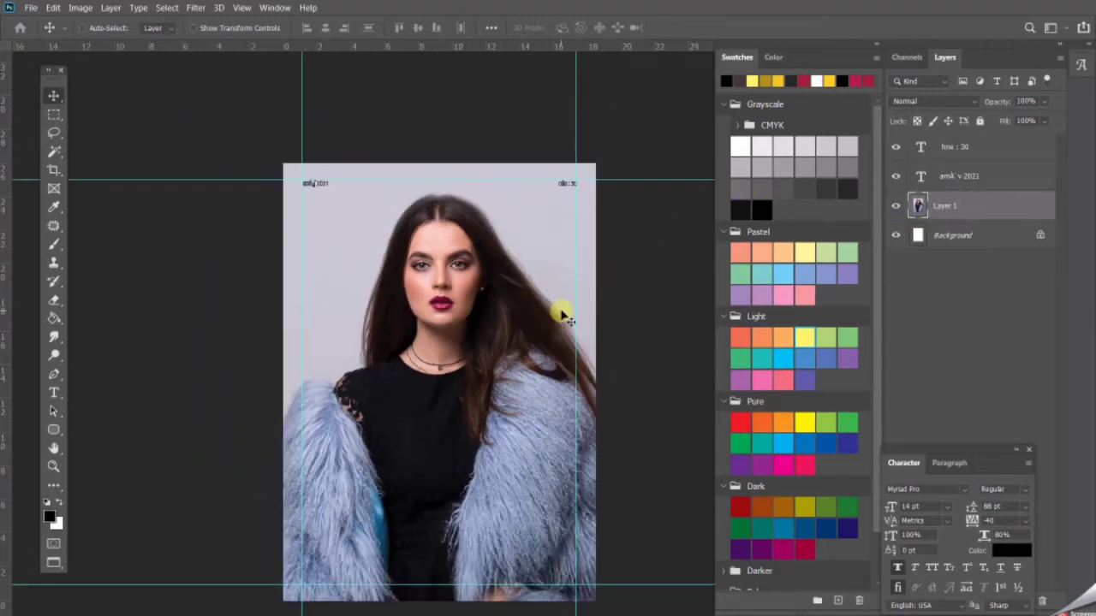
right_click(463, 327)
click(471, 334)
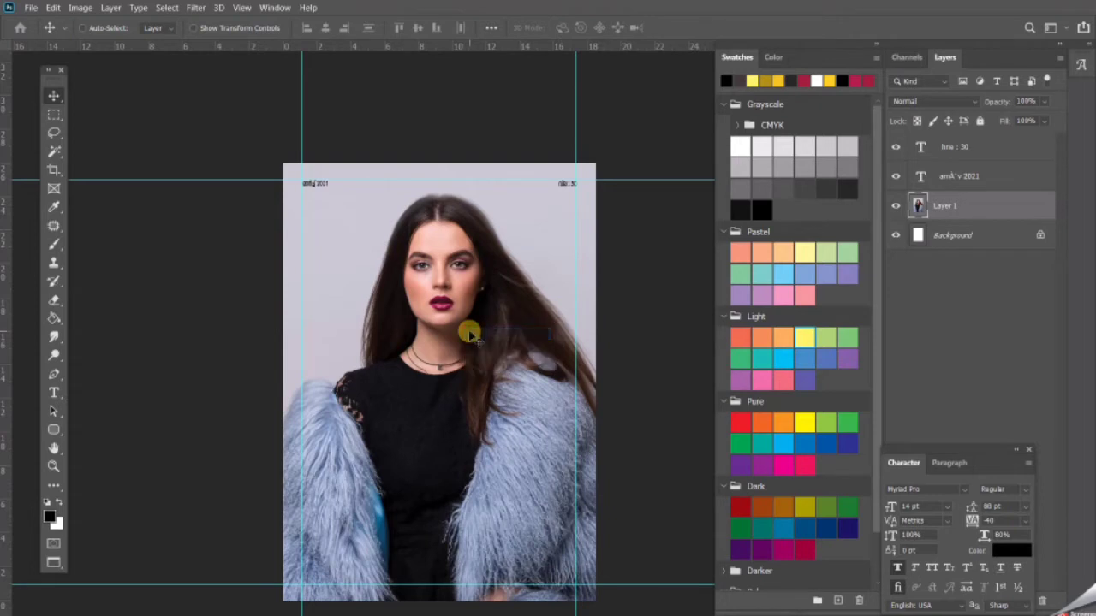
key(shift+Down)
key(shift+Down)
key(shift+Down)
key(shift+Down)
key(shift+Down)
key(shift+Down)
key(shift+Down)
key(shift+Down)
key(shift+Down)
key(shift+Down)
key(shift+Down)
key(shift+Down)
key(shift+Down)
key(shift+Down)
key(shift+Down)
key(shift+Down)
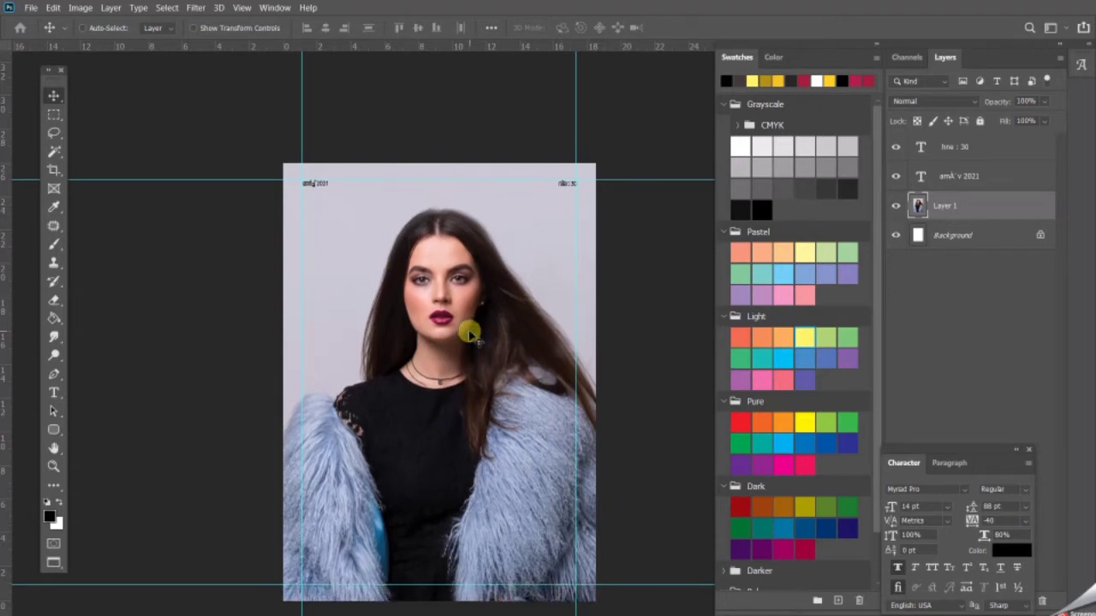
key(shift+Left)
key(shift+Left)
key(shift+Left)
key(shift+Left)
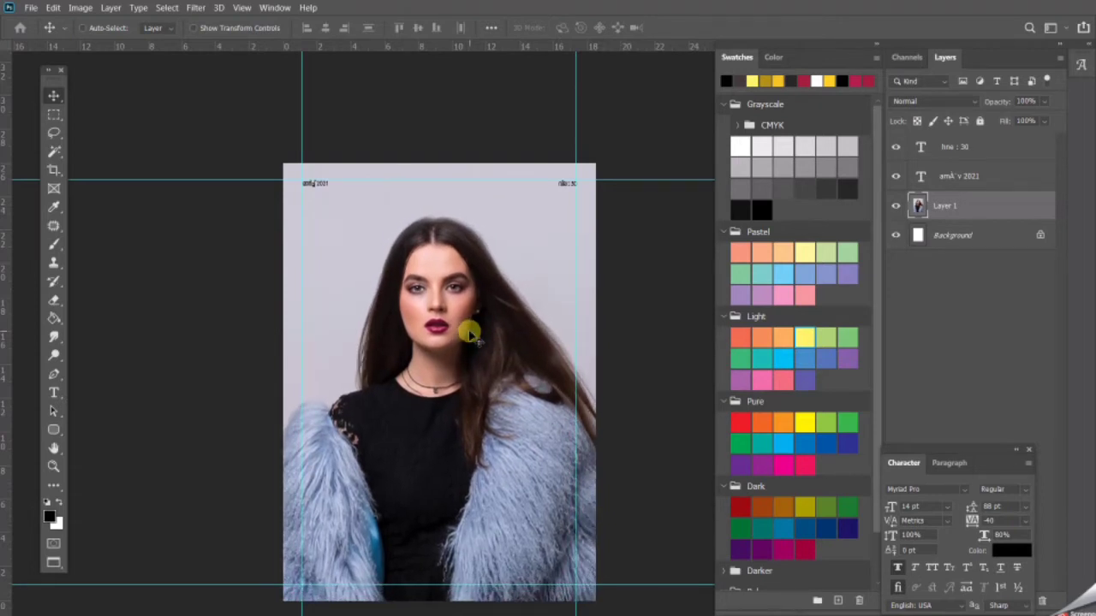
key(shift+Left)
key(shift+Left)
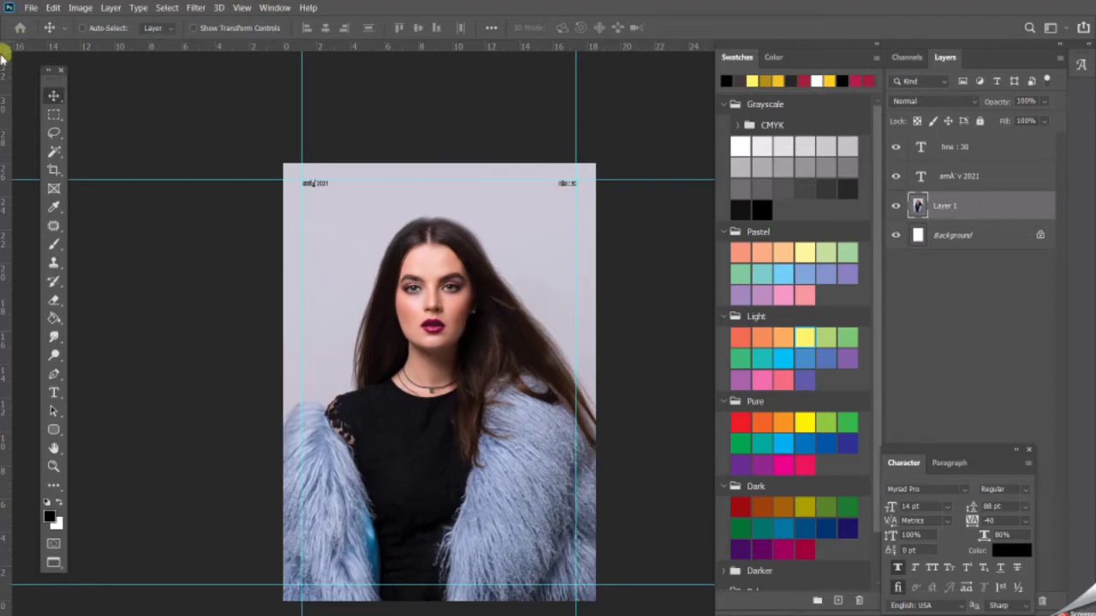
Step: Apply Brightness/Contrast to the model photo with brightness about 43 and contrast 17
click(80, 7)
mouse_move(104, 41)
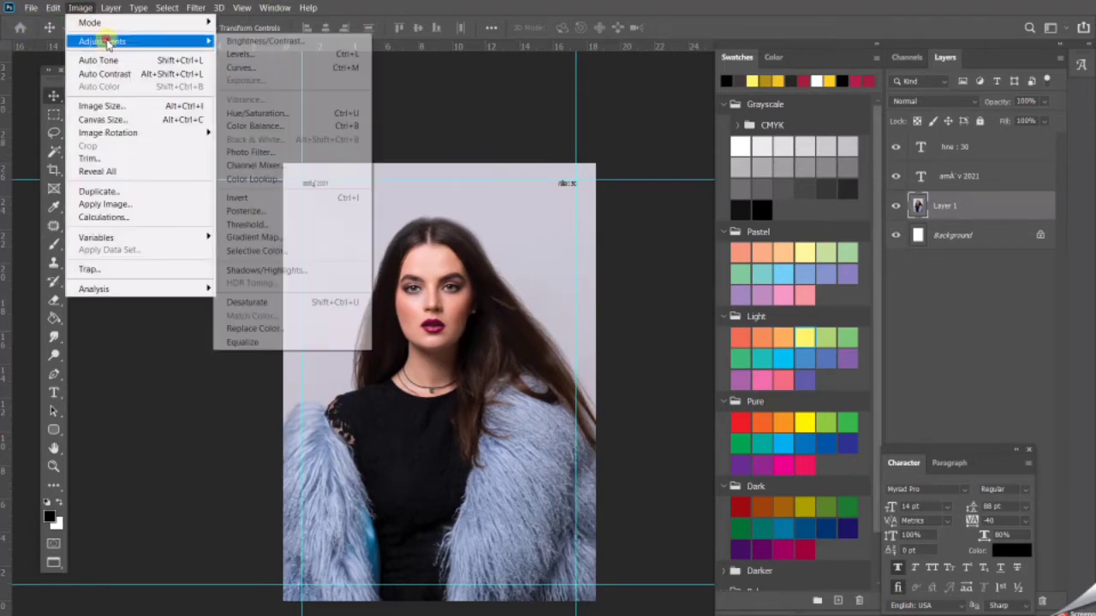
click(318, 40)
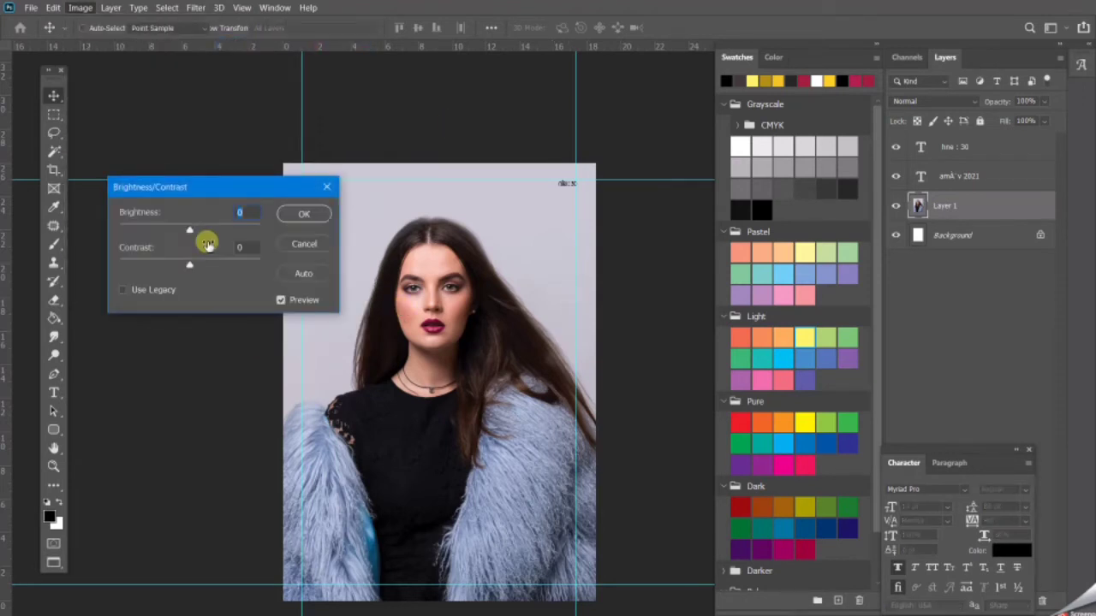
drag(192, 232, 198, 233)
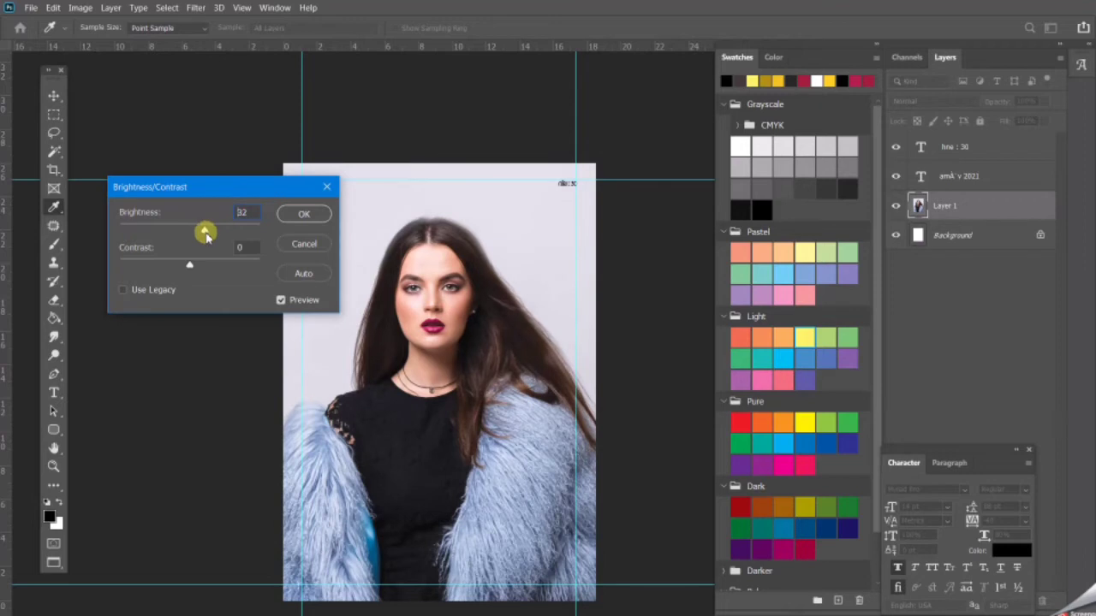
drag(206, 233, 204, 233)
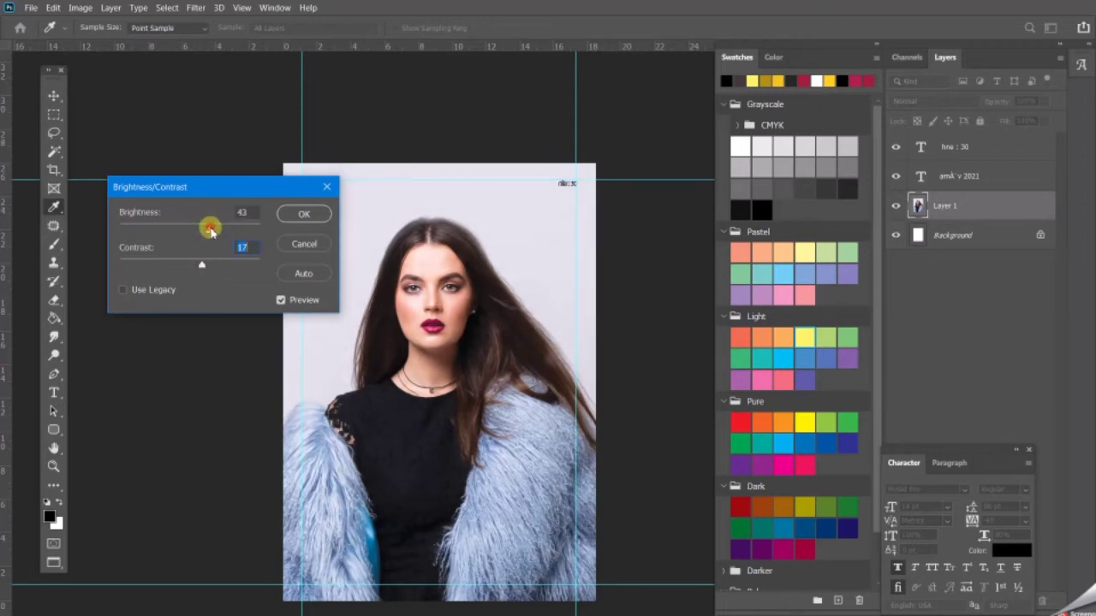
drag(209, 230, 210, 231)
click(297, 213)
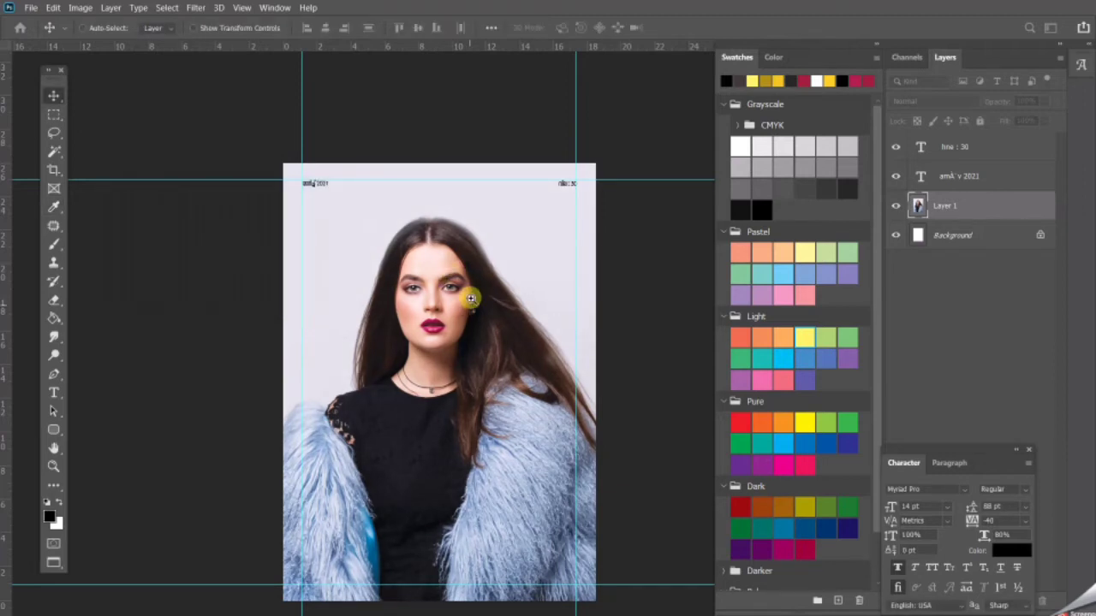
Step: Bring the linked മലയാളം logo layers from the logo document into the cover above the model's head, and minimize the logo document
ctrl+click(471, 299)
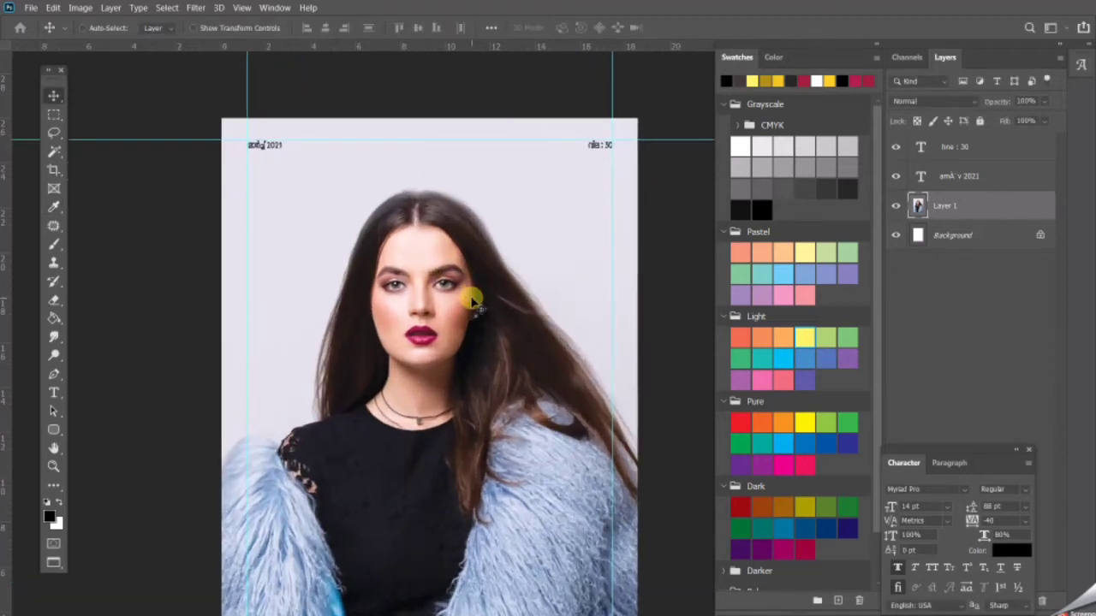
key(ctrl+minus)
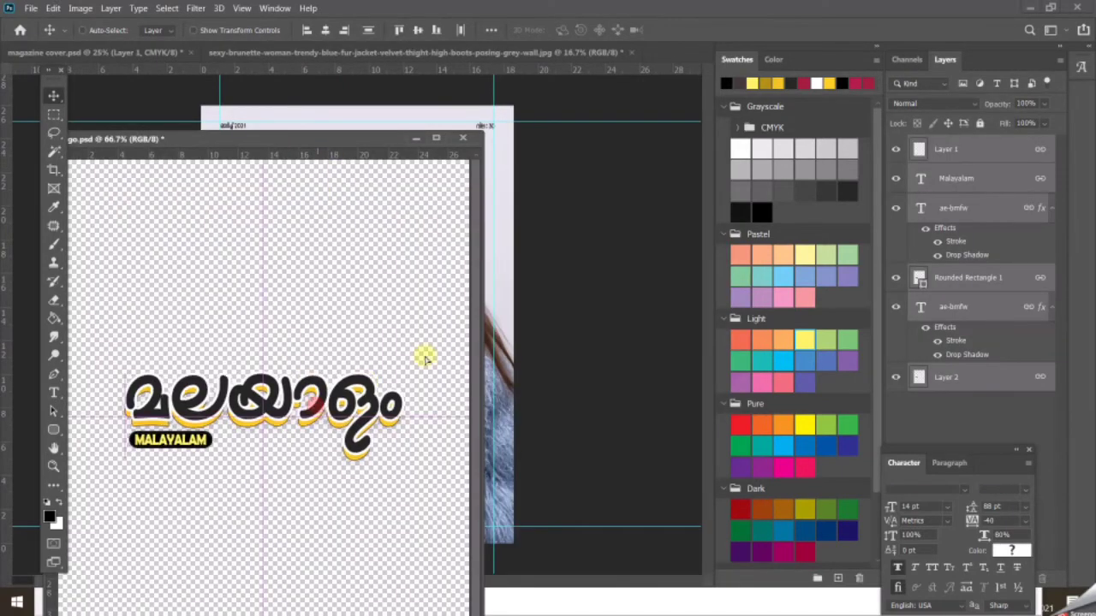
drag(425, 358, 320, 175)
click(415, 139)
drag(1016, 458, 806, 283)
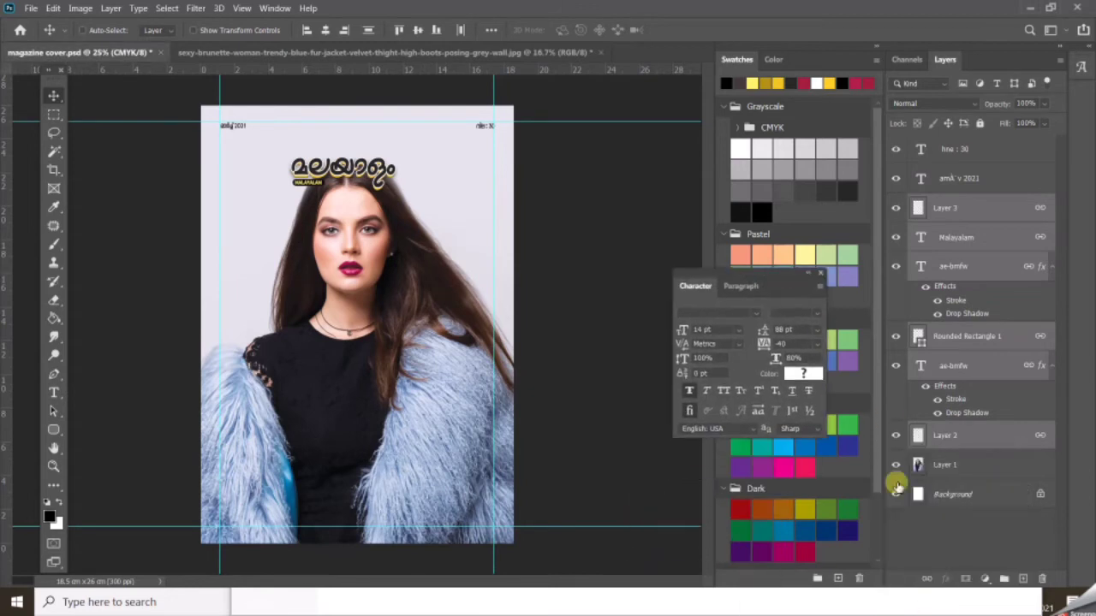
click(927, 579)
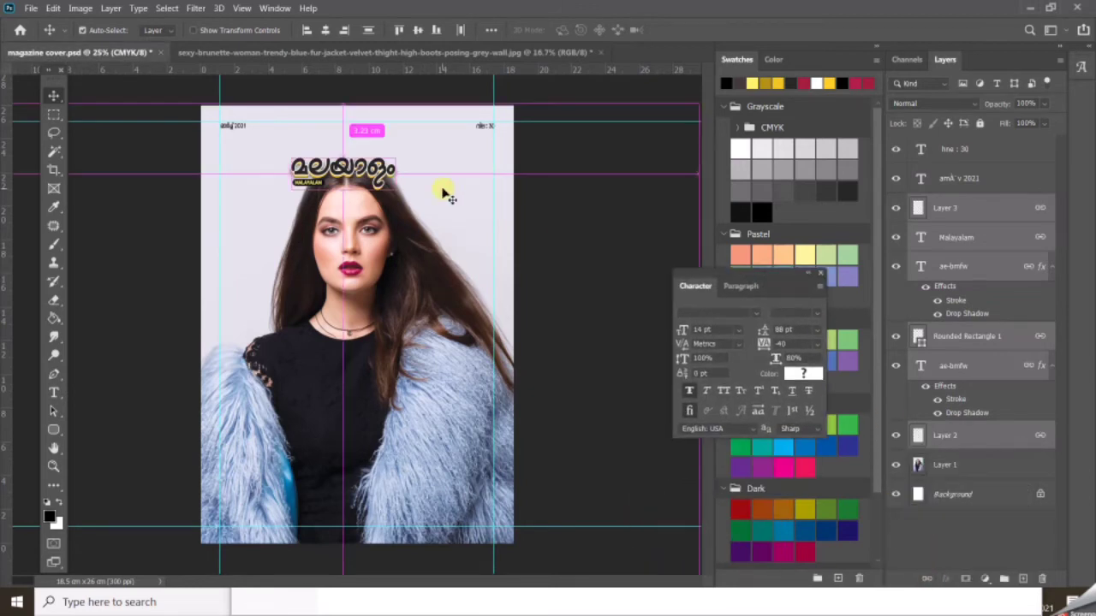
Step: Enlarge the മലയാളം logo proportionally into a masthead spanning most of the width between the margin guides
key(ctrl+t)
drag(292, 190, 221, 217)
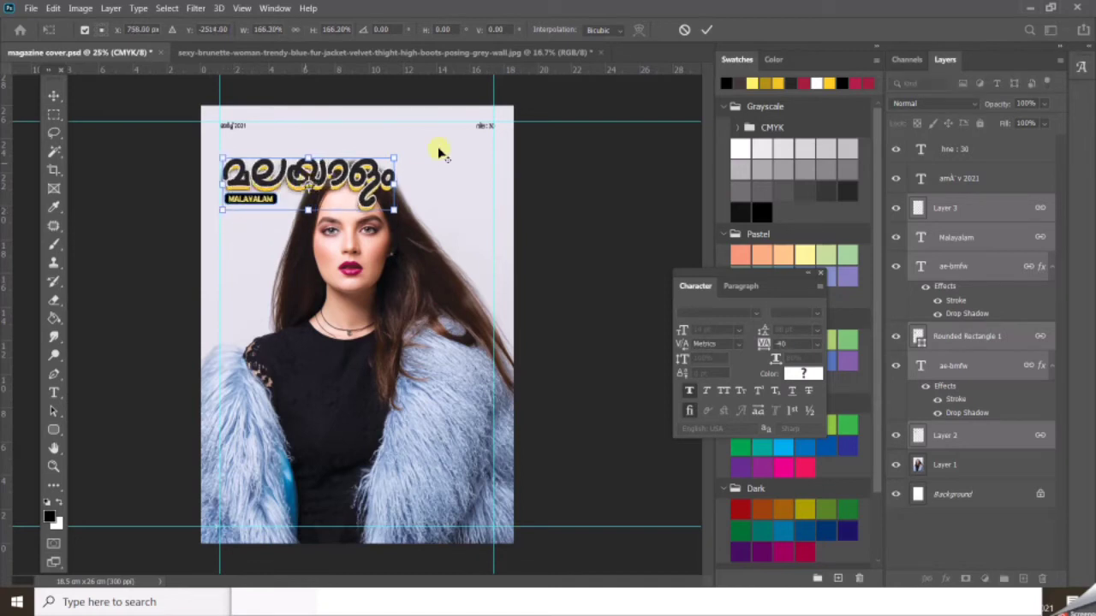
drag(398, 152, 478, 89)
key(Return)
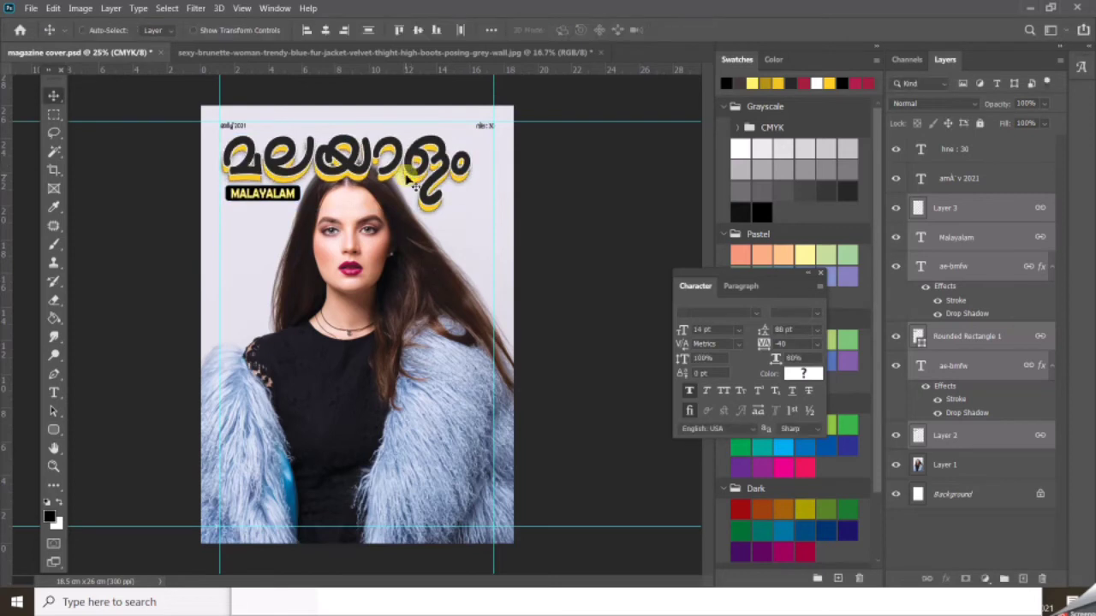
Step: Centre the മലയാളം masthead between the side guides and scale it to about 14.94 × 4.64 cm
drag(407, 178, 428, 185)
key(ctrl+t)
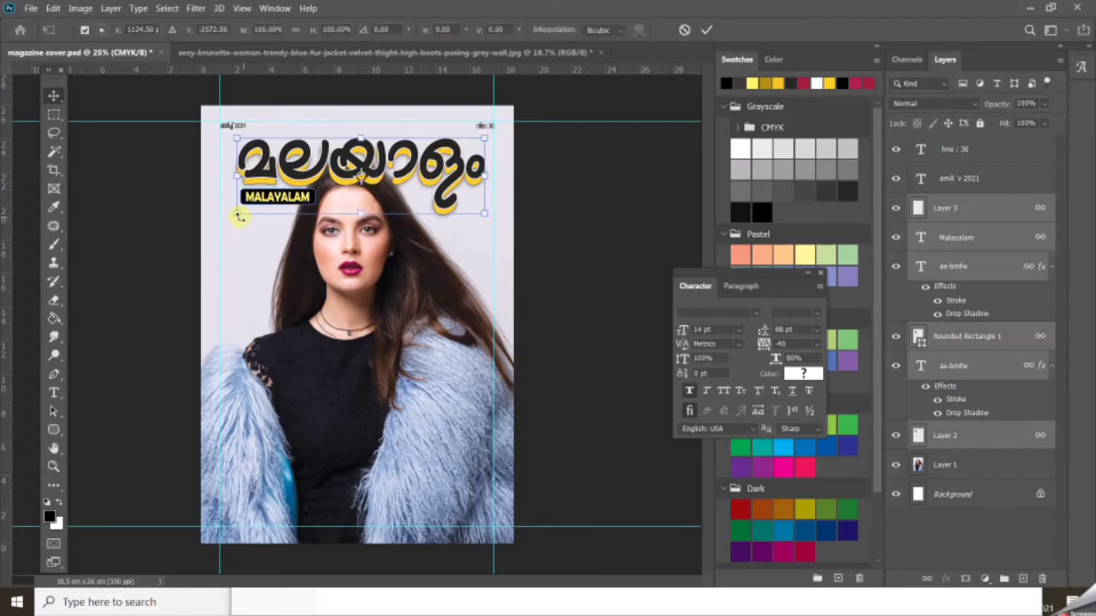
drag(240, 217, 234, 216)
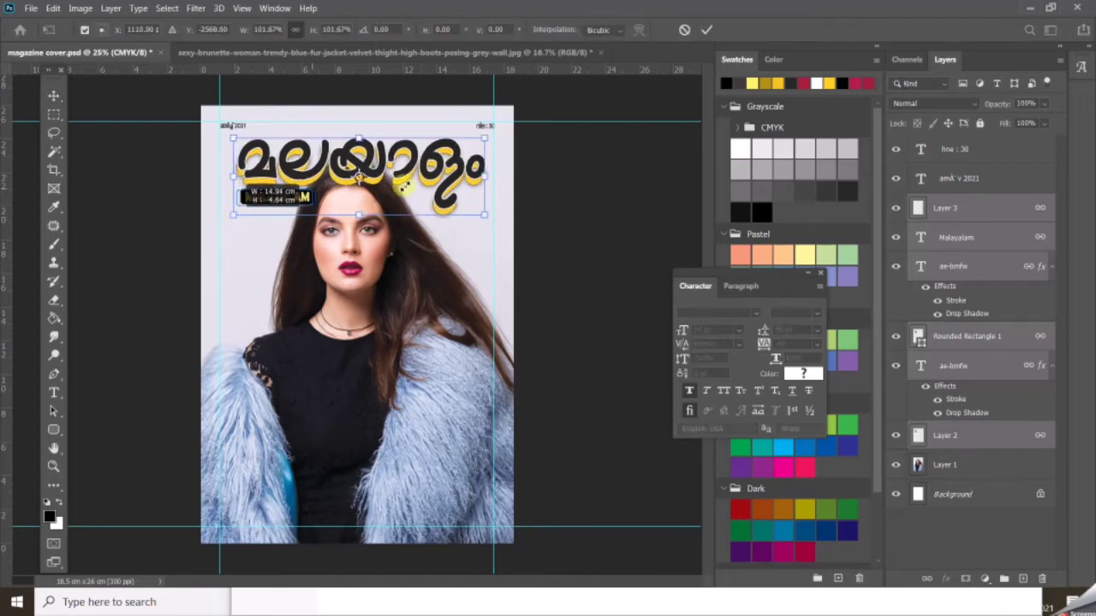
click(545, 188)
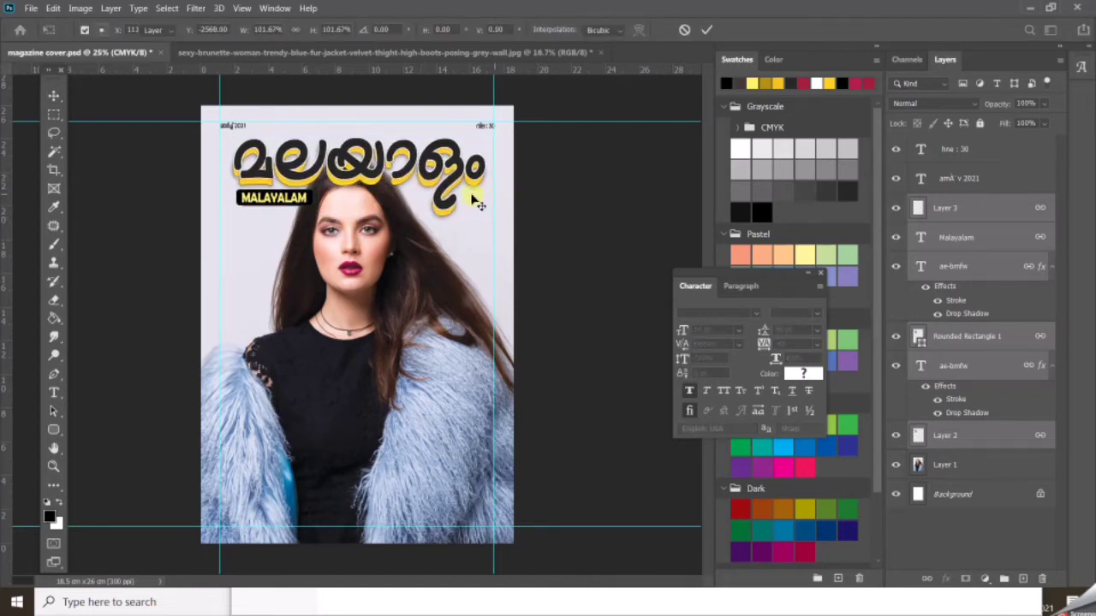
Step: Move the model photo straight down so her head sits below the മലയാളം masthead instead of behind it
scroll(354, 194, up, 1)
right_click(359, 291)
click(372, 295)
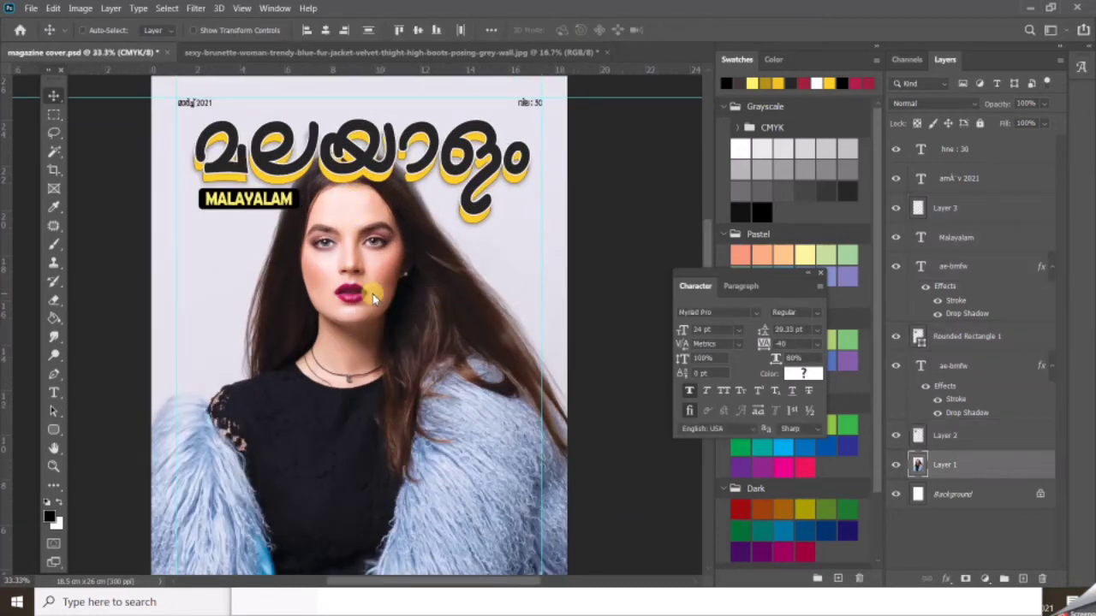
mouse_move(372, 293)
mouse_down()
mouse_move(295, 236)
mouse_move(287, 265)
mouse_move(374, 298)
mouse_up()
key(shift+Down)
key(shift+Down)
key(shift+Down)
key(shift+Down)
key(shift+Down)
key(shift+Down)
key(shift+Down)
key(shift+Down)
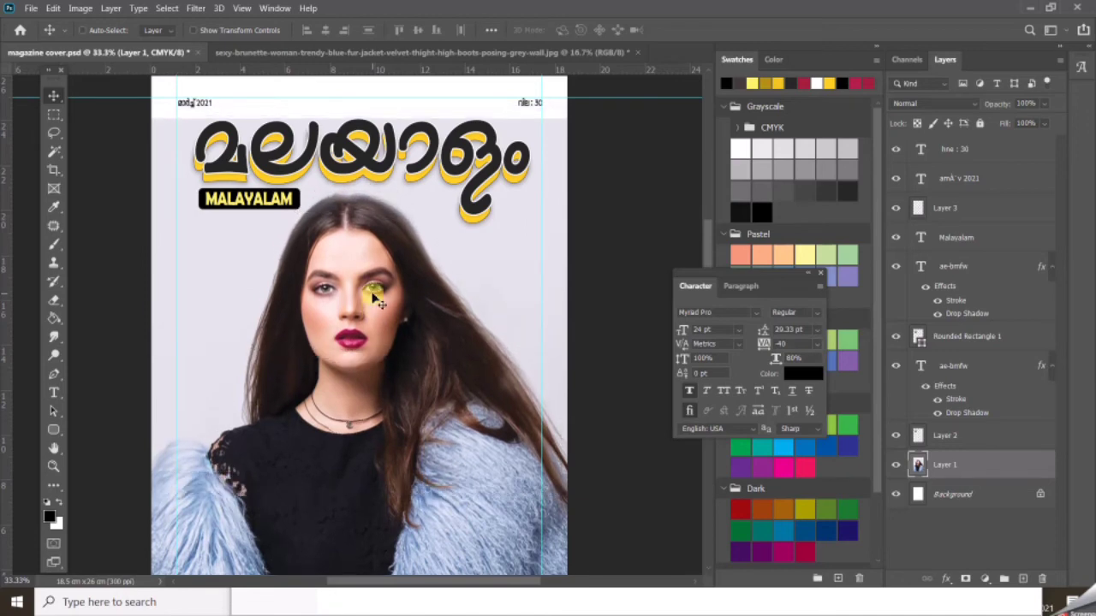
Step: Recolour the front മലയാളം masthead text to medium blue #4471b2, based on a tone sampled from the fur coat
alt+click(376, 297)
ctrl+click(300, 254)
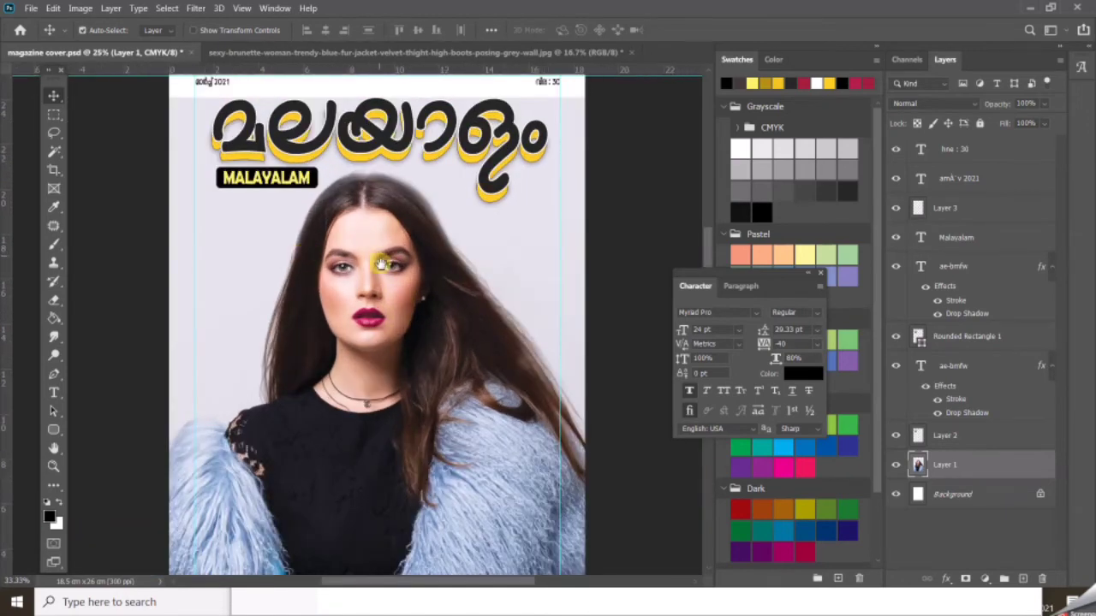
drag(383, 263, 364, 319)
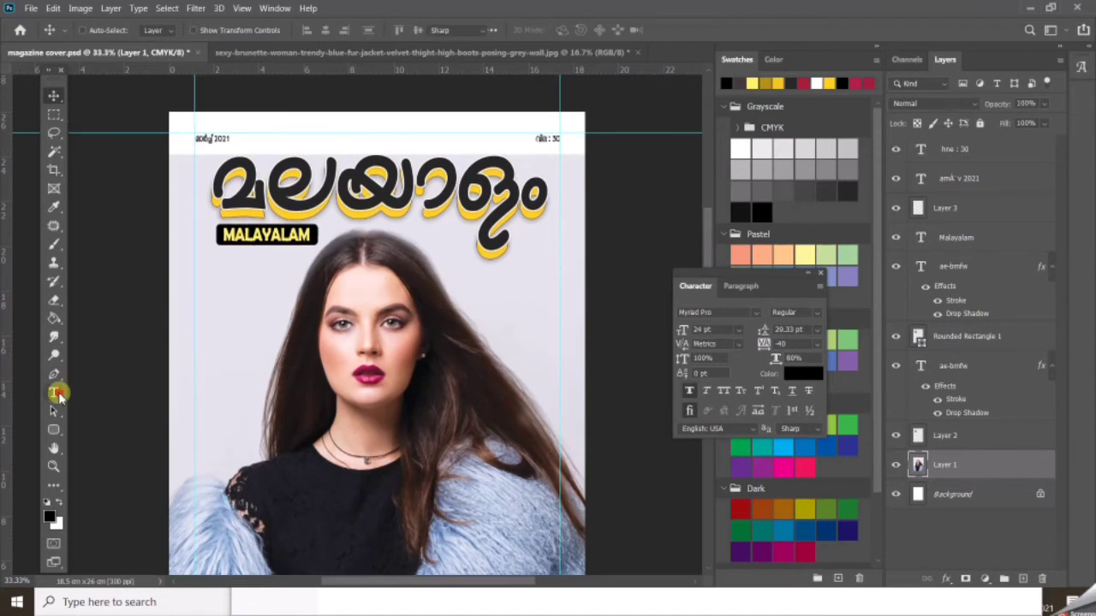
click(356, 197)
double_click(410, 194)
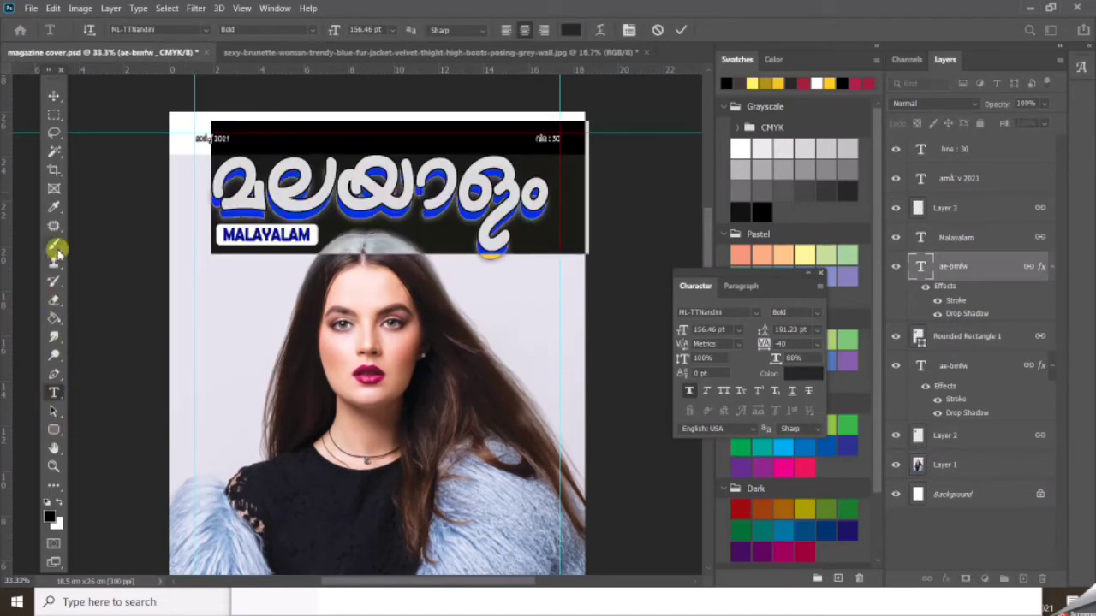
click(569, 30)
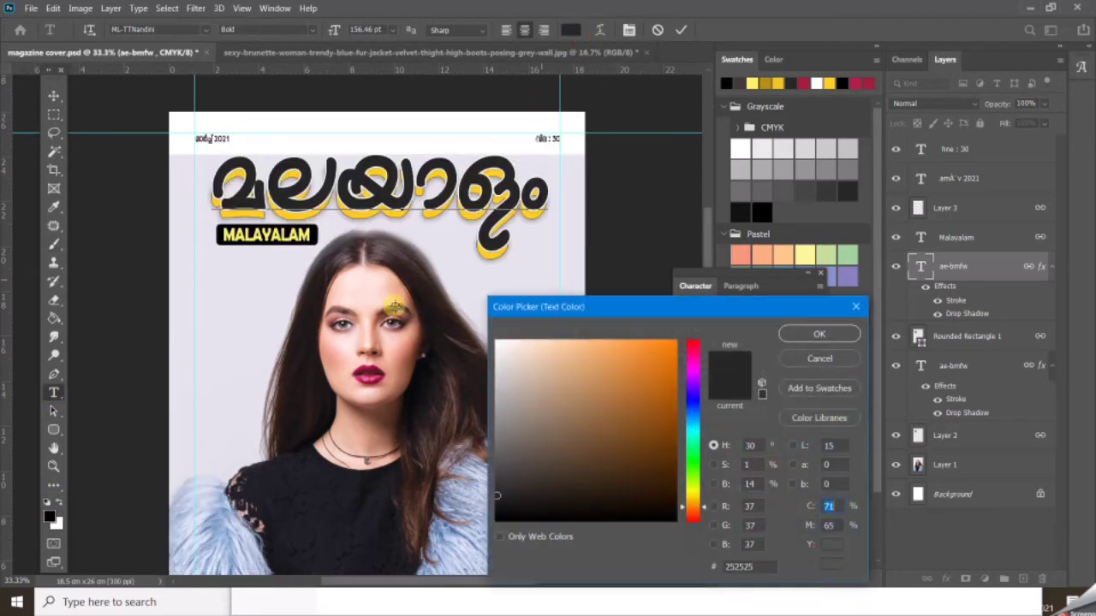
click(211, 524)
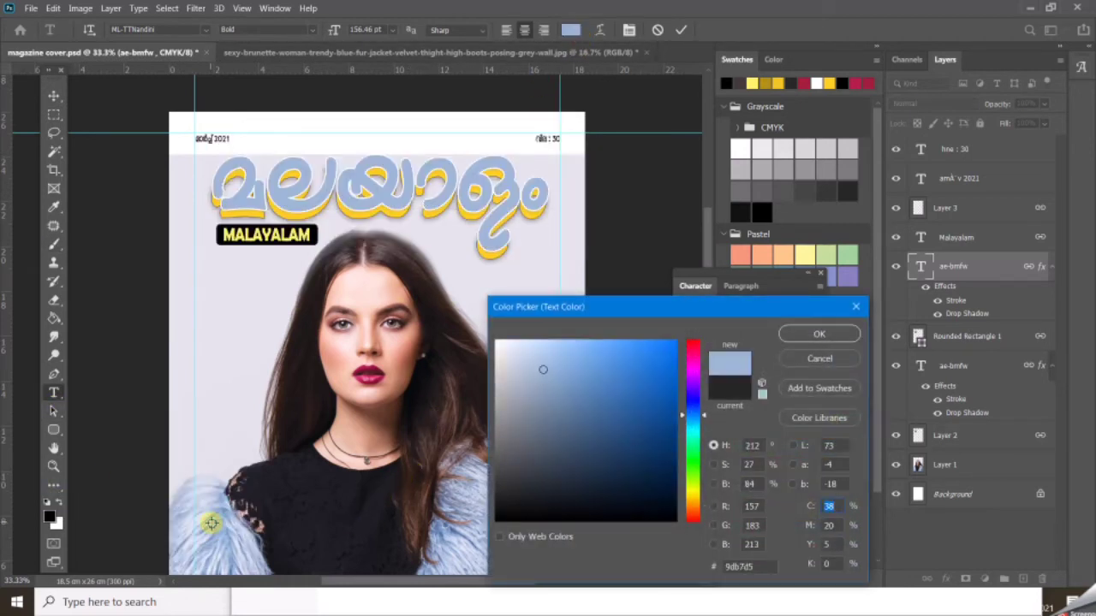
click(244, 552)
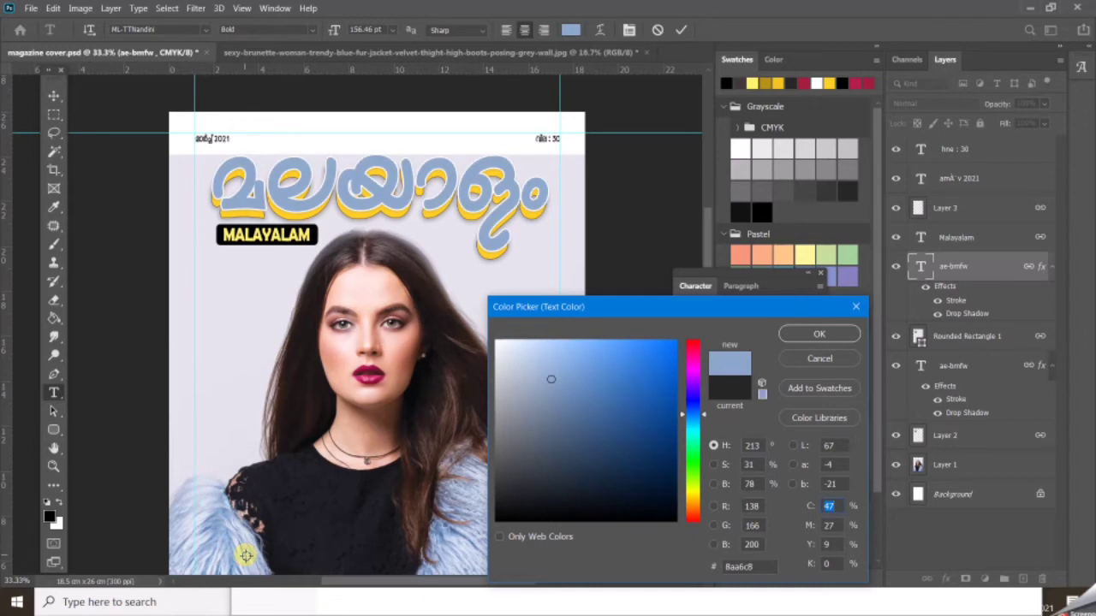
click(253, 565)
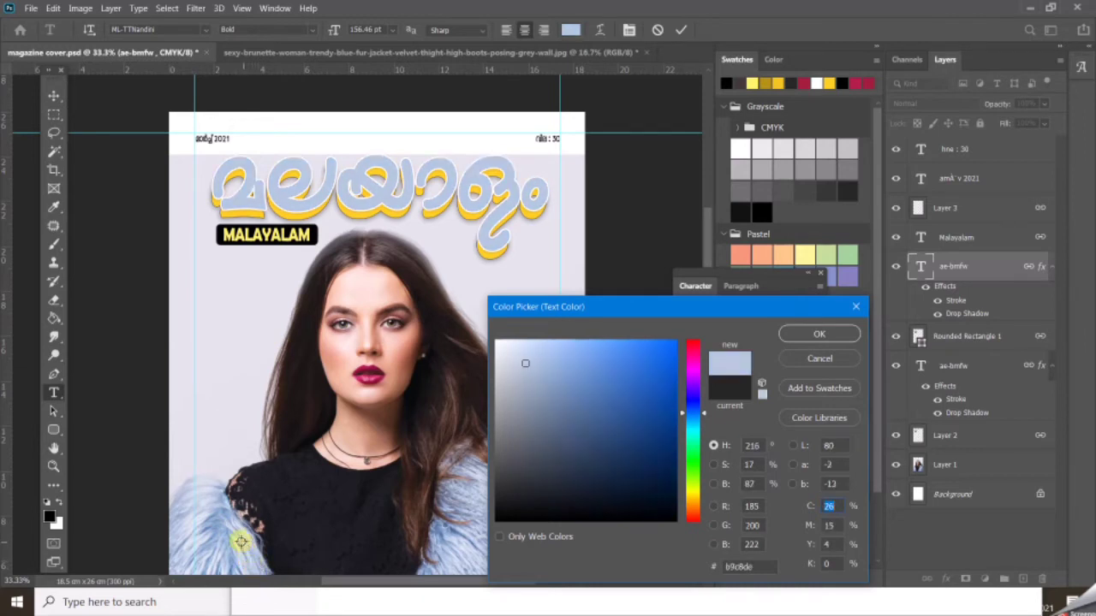
click(647, 410)
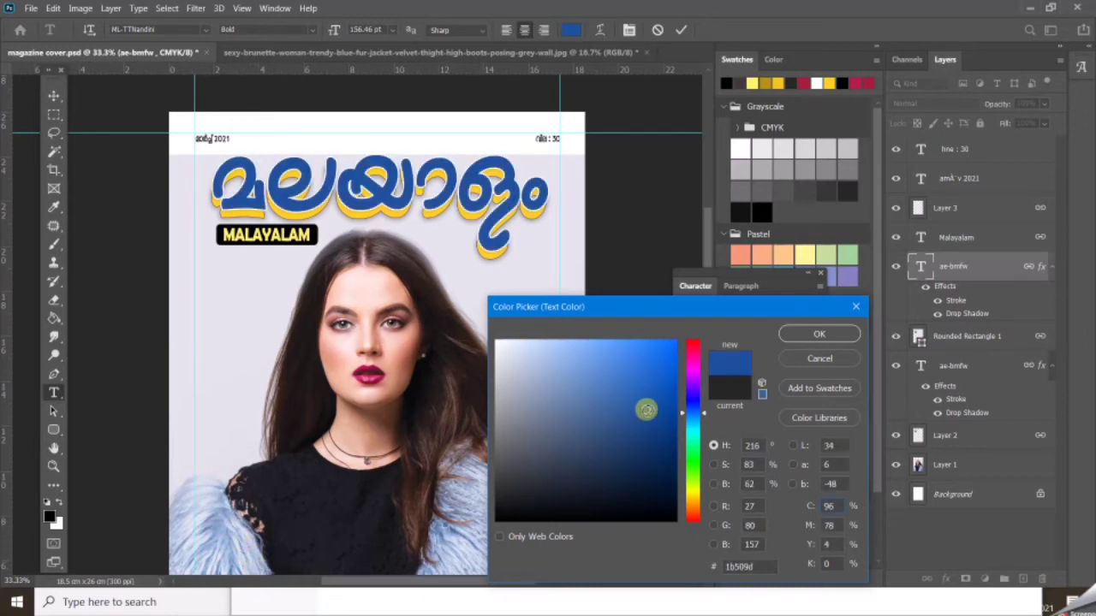
click(608, 395)
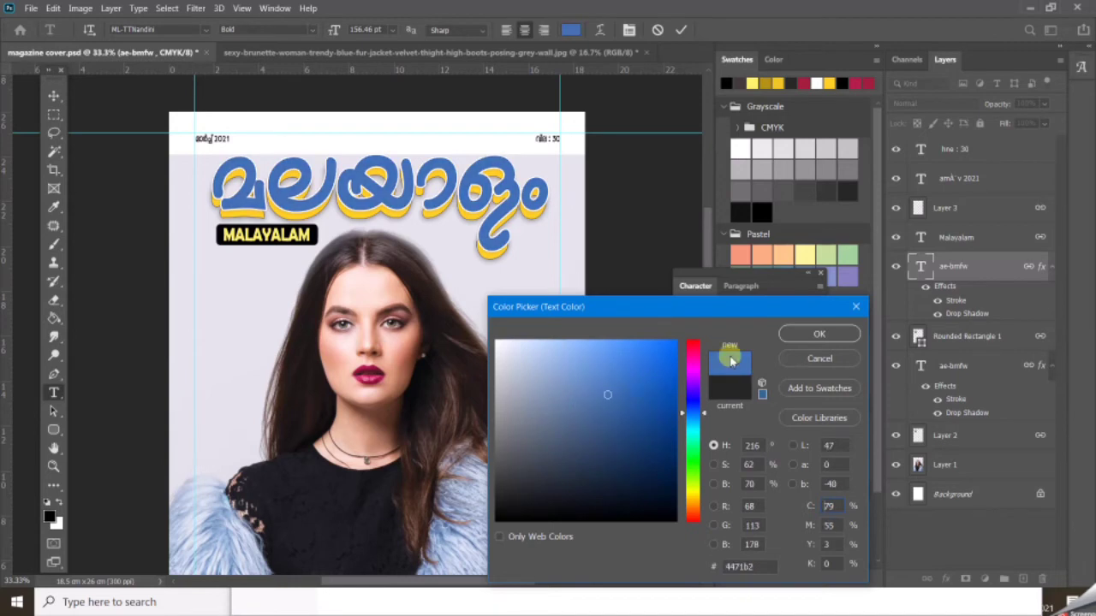
click(820, 333)
click(53, 95)
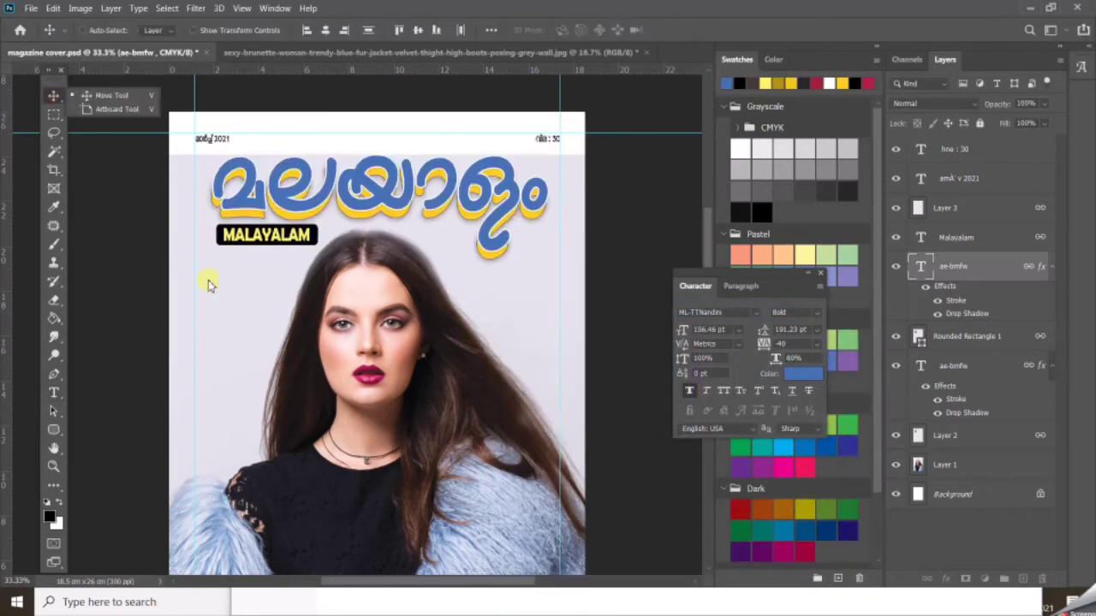
right_click(386, 229)
click(398, 247)
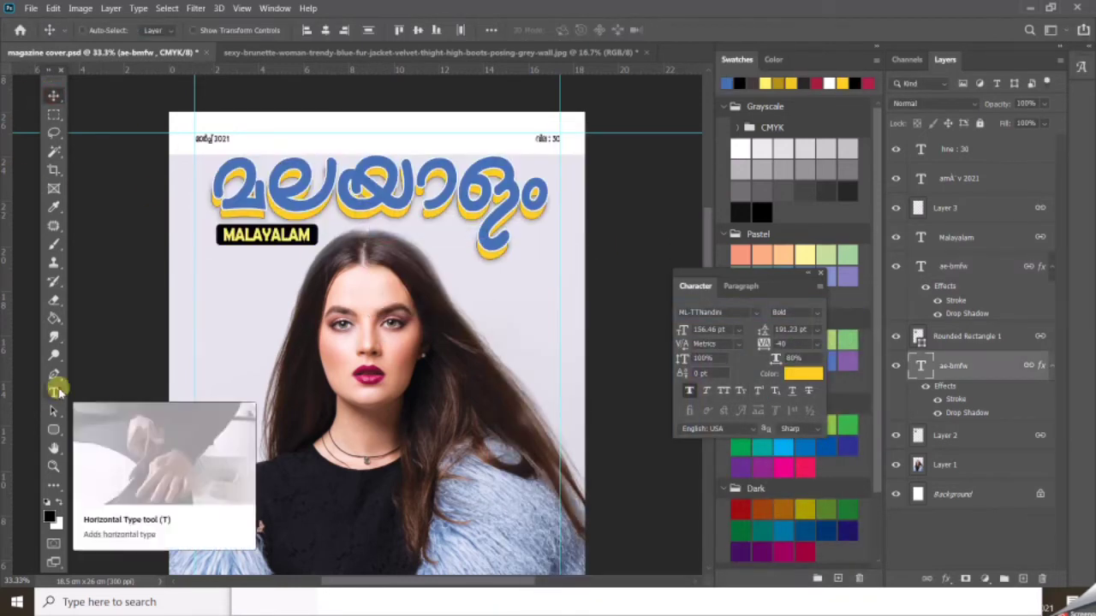
click(57, 391)
click(520, 122)
key(ctrl+a)
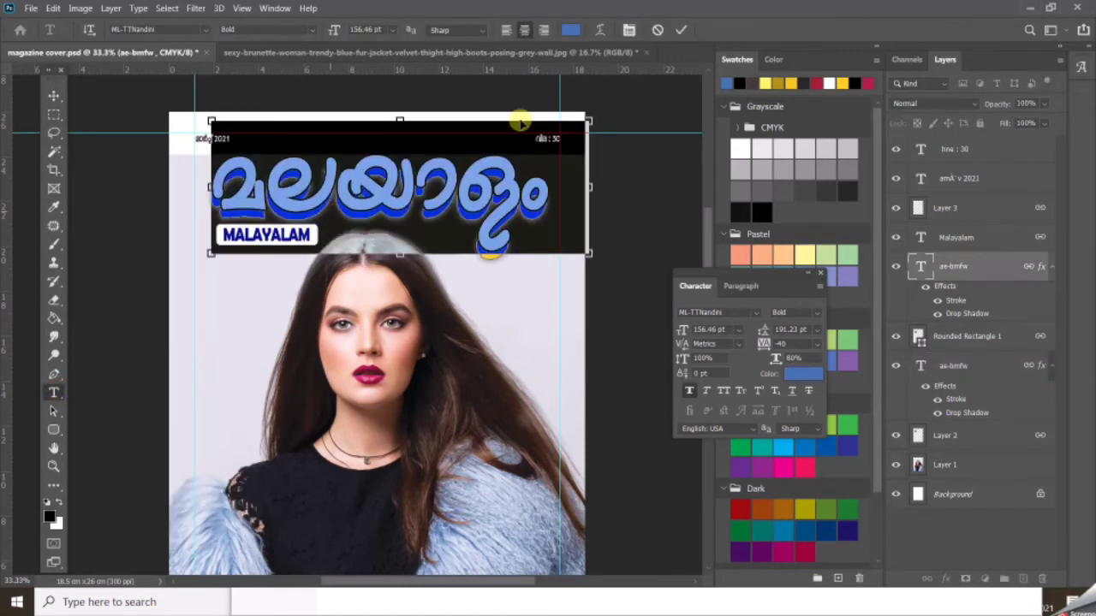
click(377, 174)
click(51, 93)
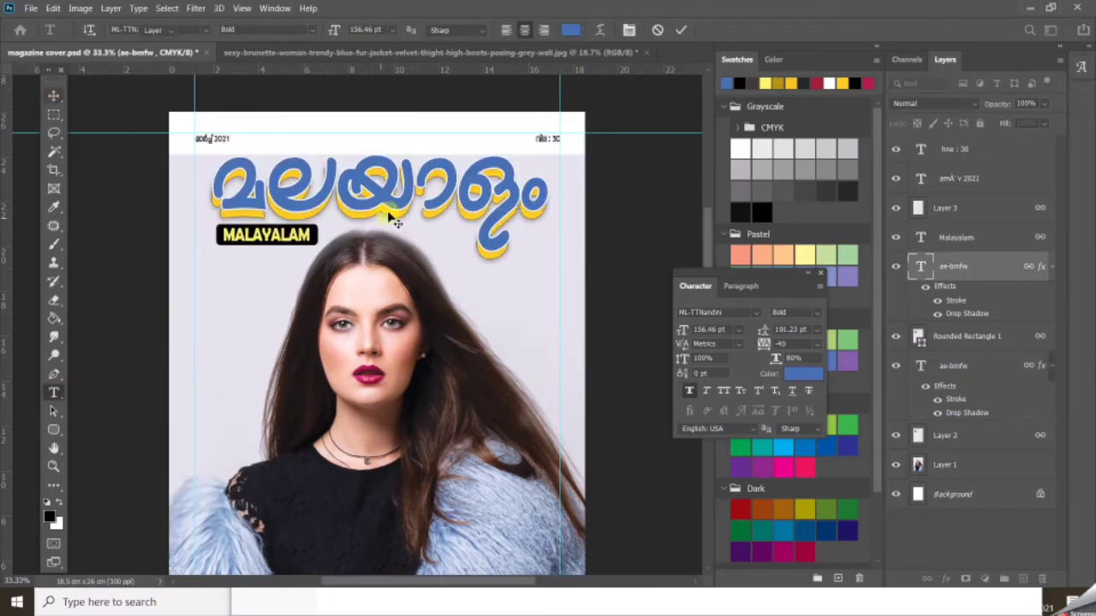
Step: Recolour the back copy of the മലയാളം masthead text to the near-black #1f1e25 sampled from the model's dress
right_click(387, 212)
click(432, 232)
click(813, 376)
click(600, 391)
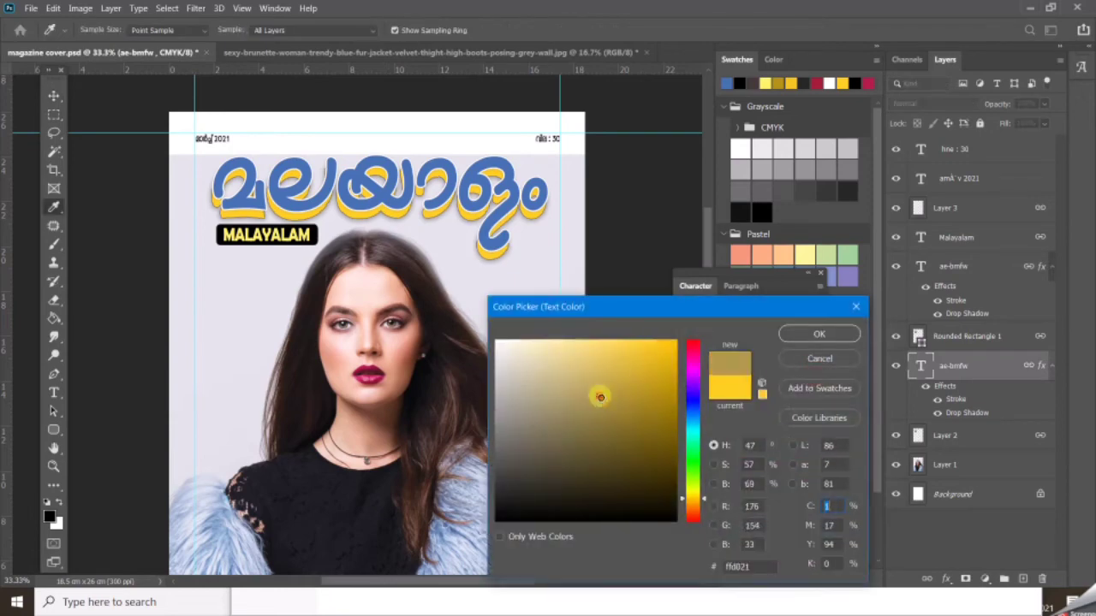
click(815, 334)
click(812, 376)
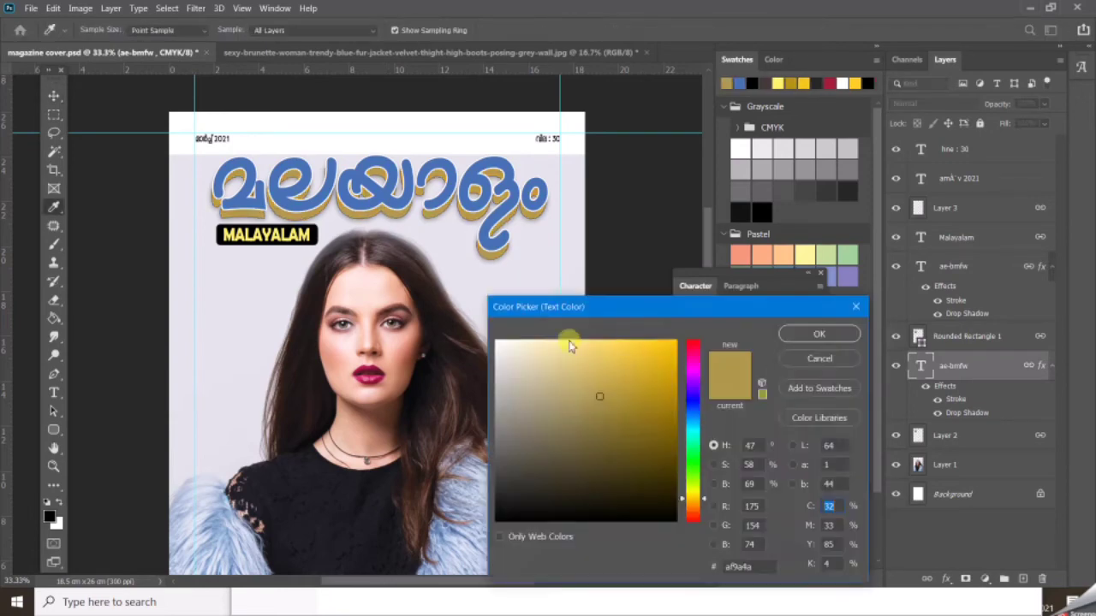
click(301, 477)
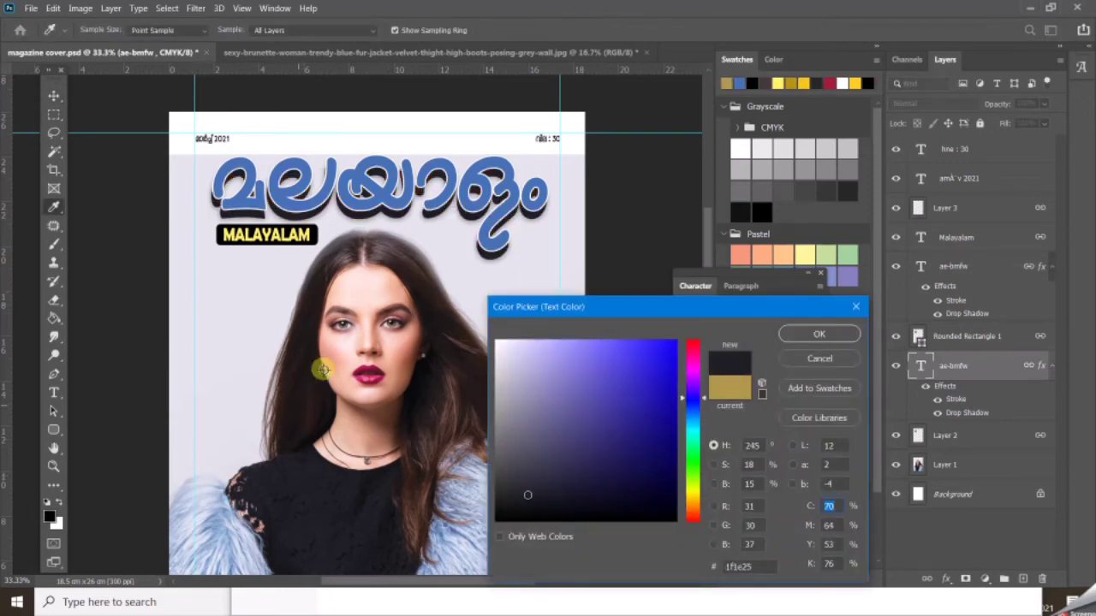
click(819, 334)
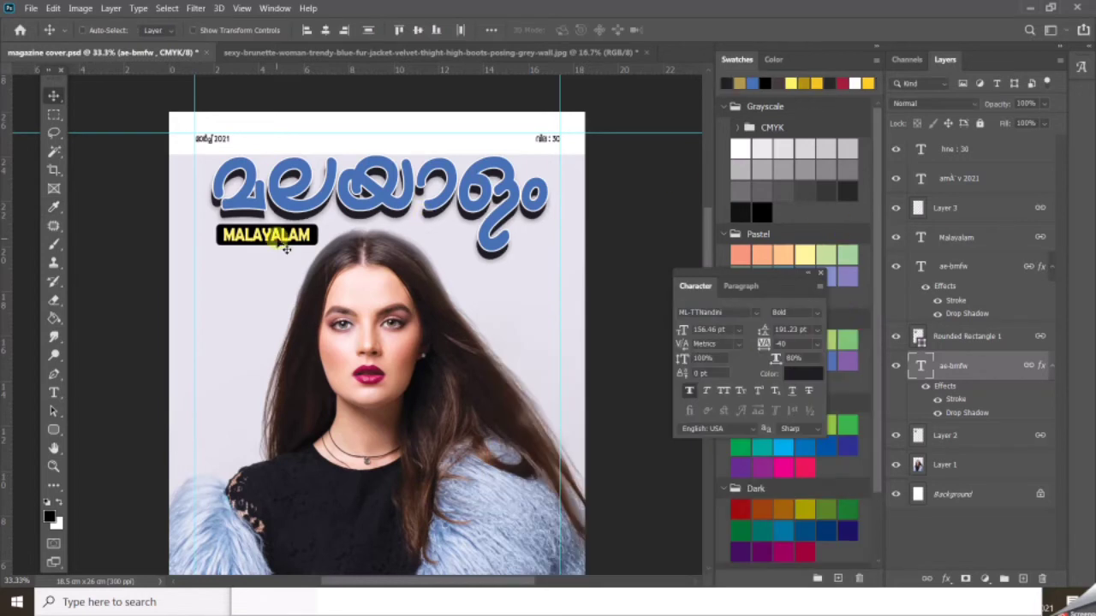
Step: Pick the fur coat's light blue #94a8c4 as the colour for the badge behind the word MALAYALAM
right_click(317, 236)
click(342, 245)
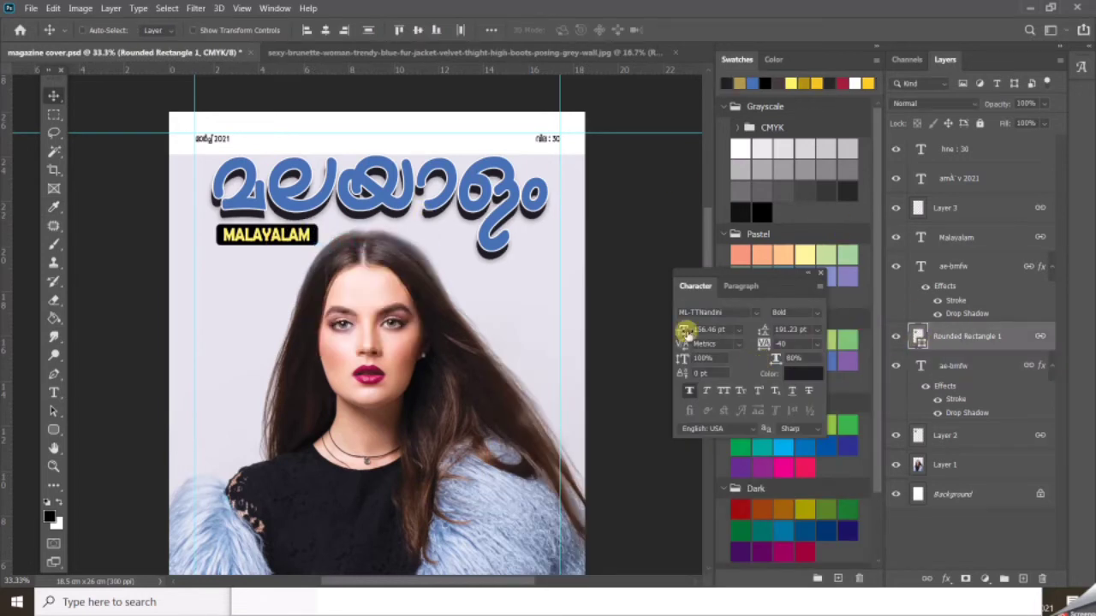
click(818, 374)
click(590, 372)
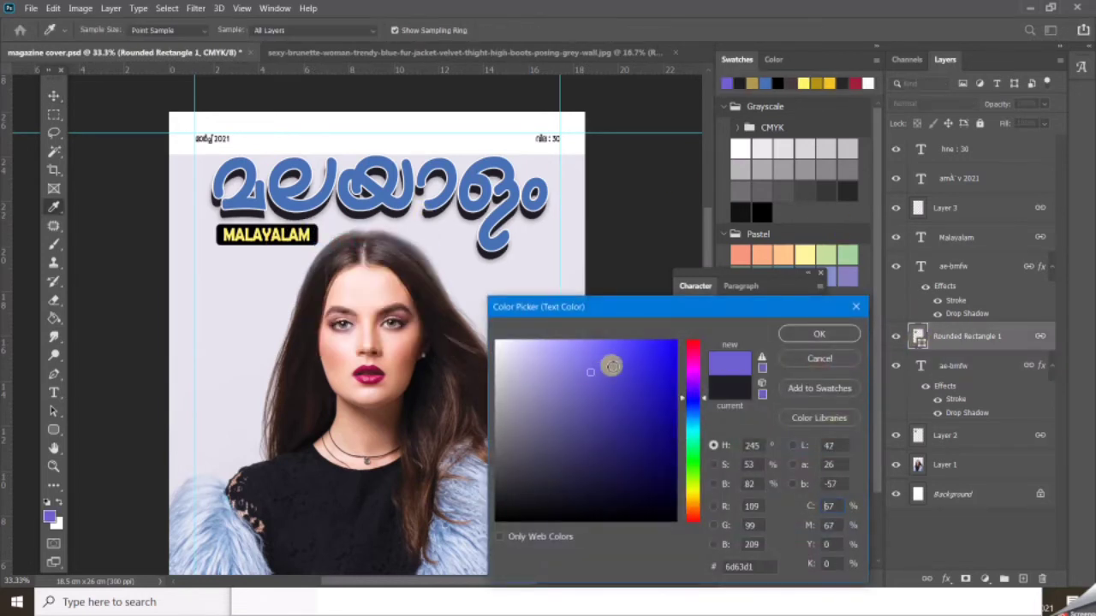
click(487, 483)
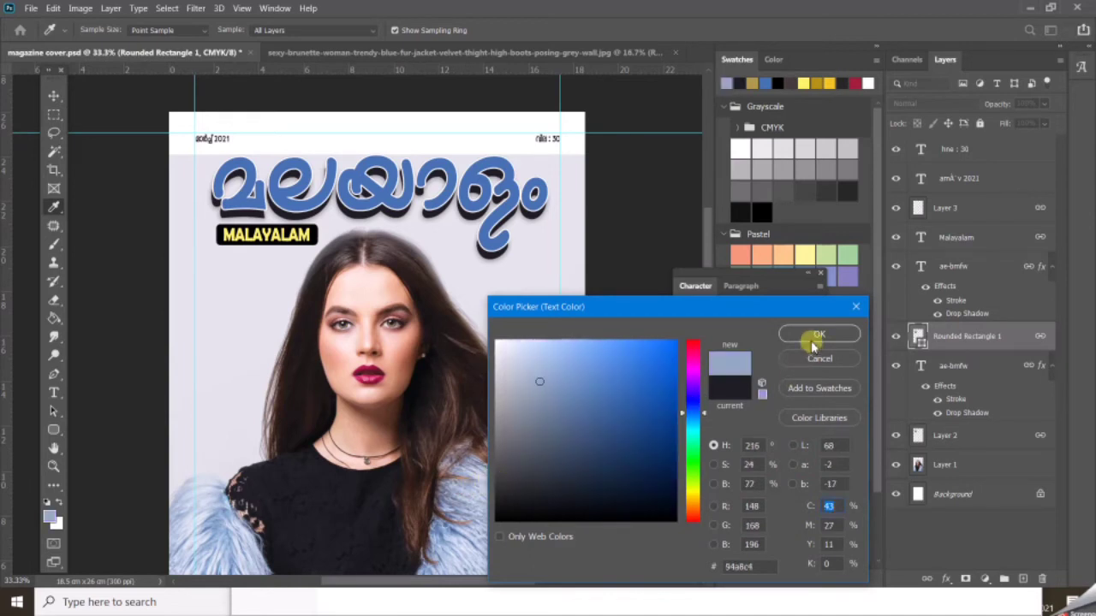
click(811, 339)
Step: Delete the Rounded Rectangle 1 shape layer behind the MALAYALAM subtitle
key(g)
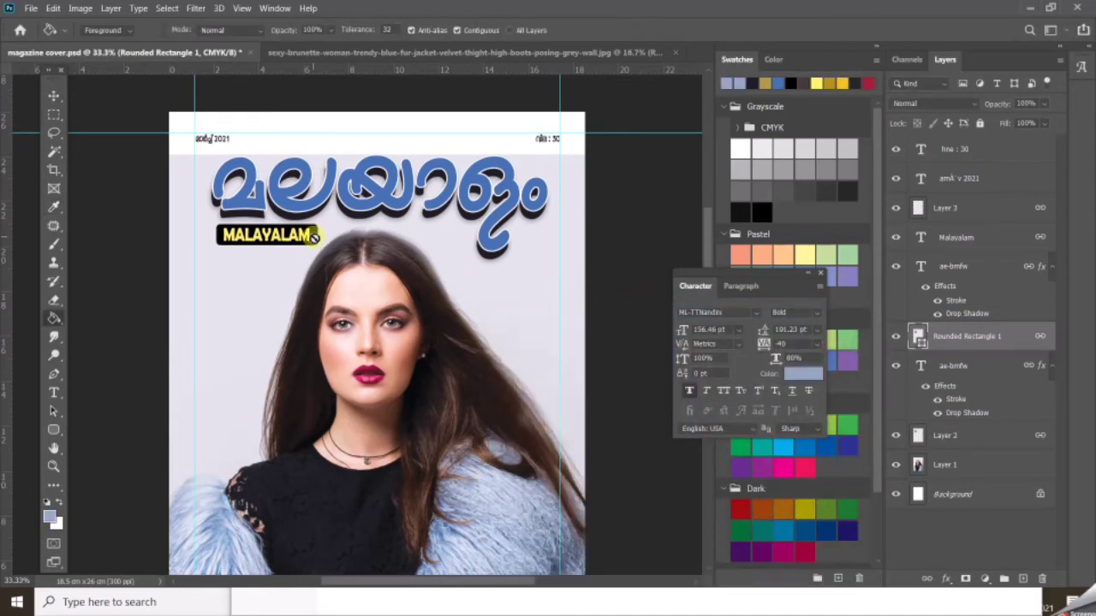
key(v)
right_click(314, 238)
click(317, 245)
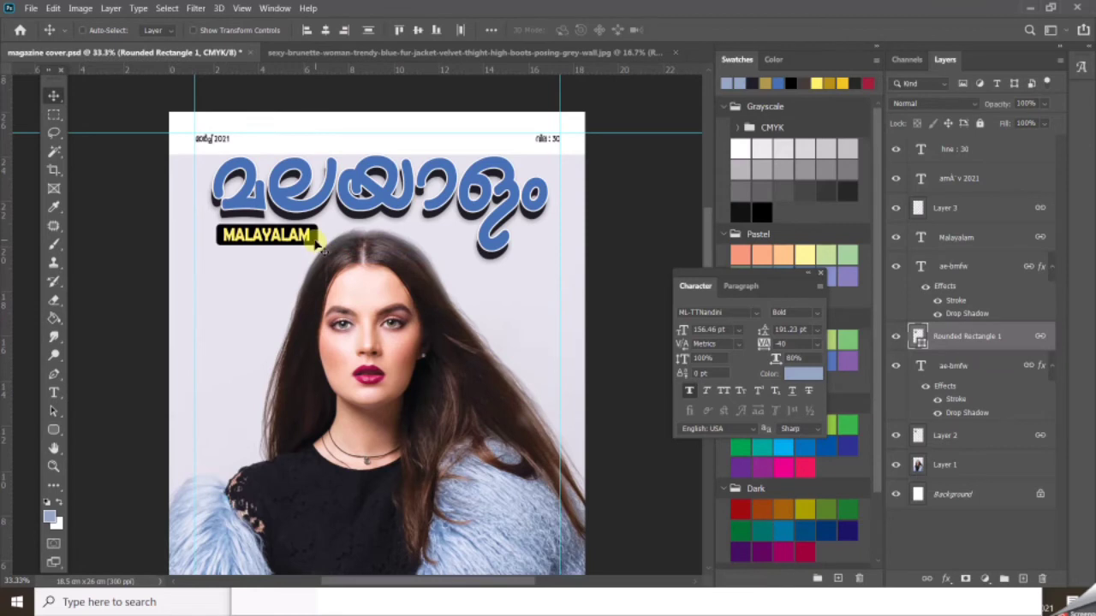
key(Delete)
Step: Fill the remaining MALAYALAM badge on Layer 2 with the light blue foreground colour
right_click(314, 238)
click(339, 264)
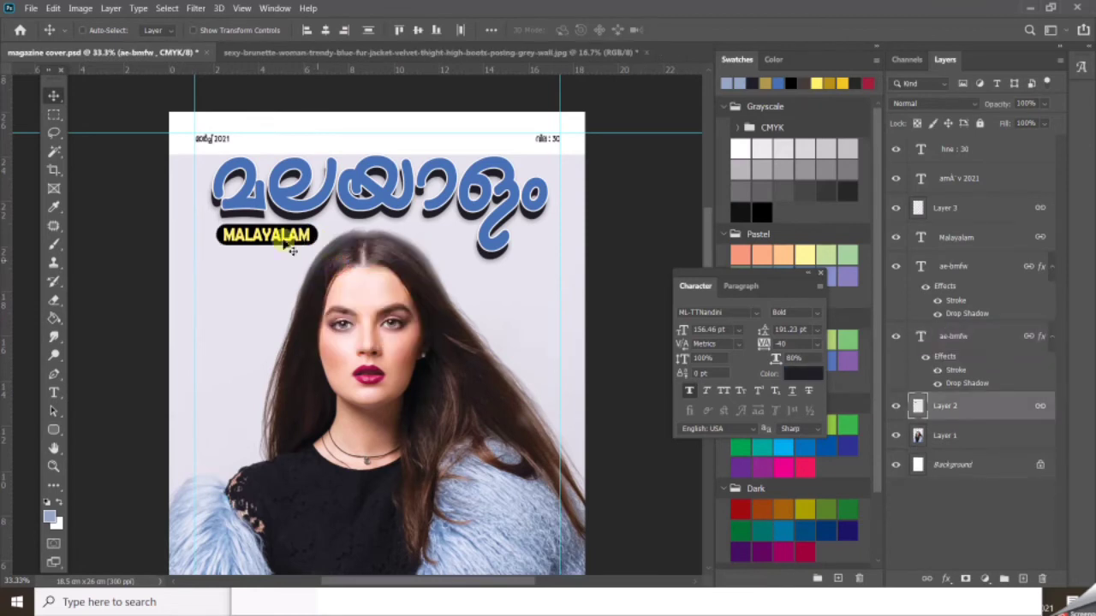
key(g)
click(311, 238)
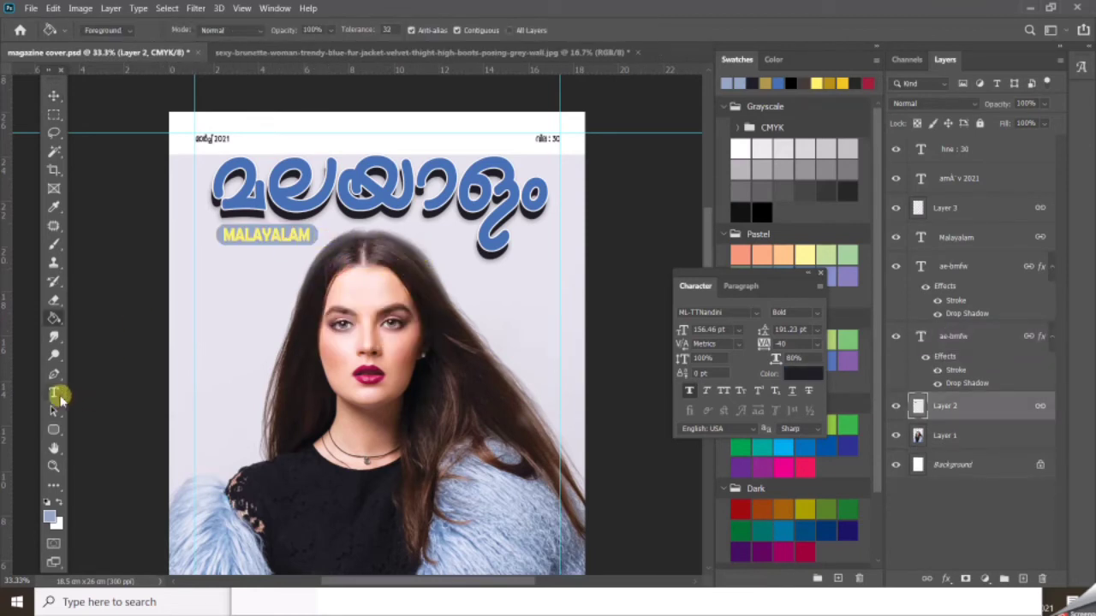
Step: Recolour the MALAYALAM subtitle text to very dark olive #27250b
key(t)
double_click(266, 234)
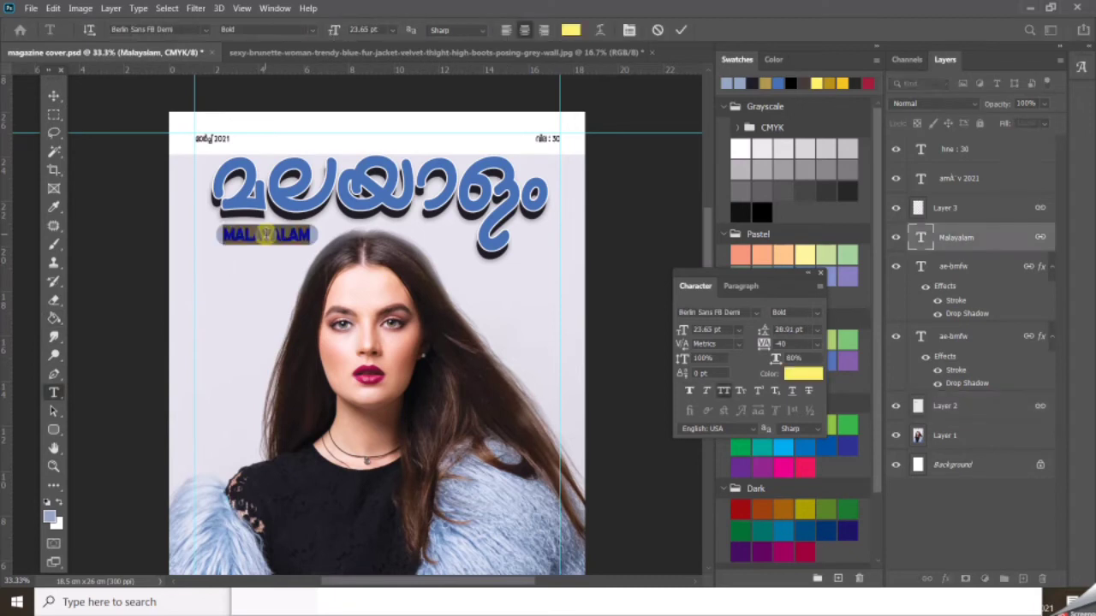
click(570, 30)
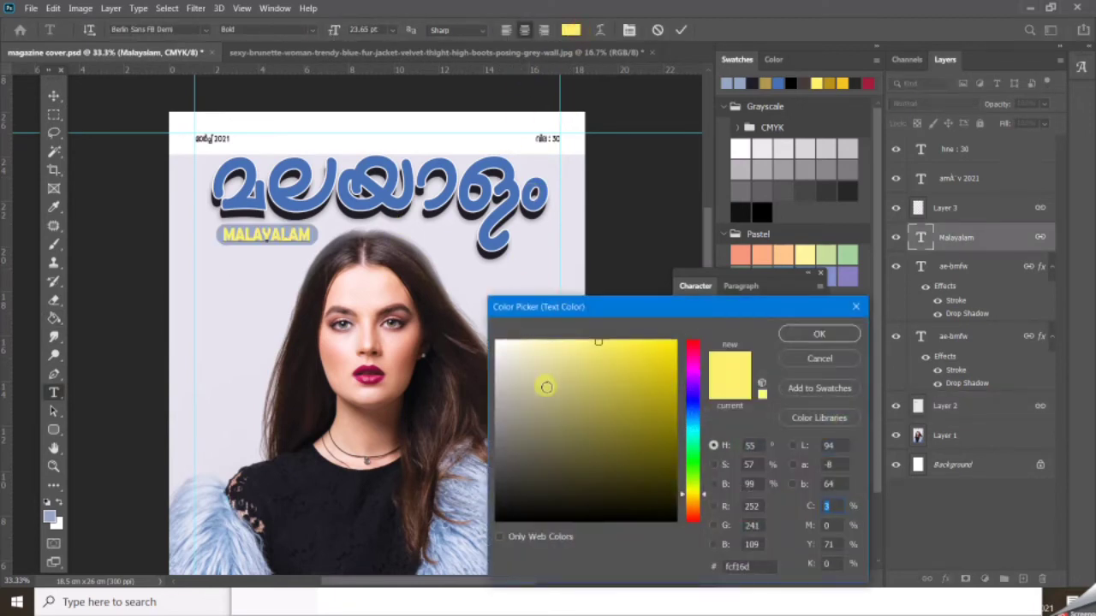
click(627, 494)
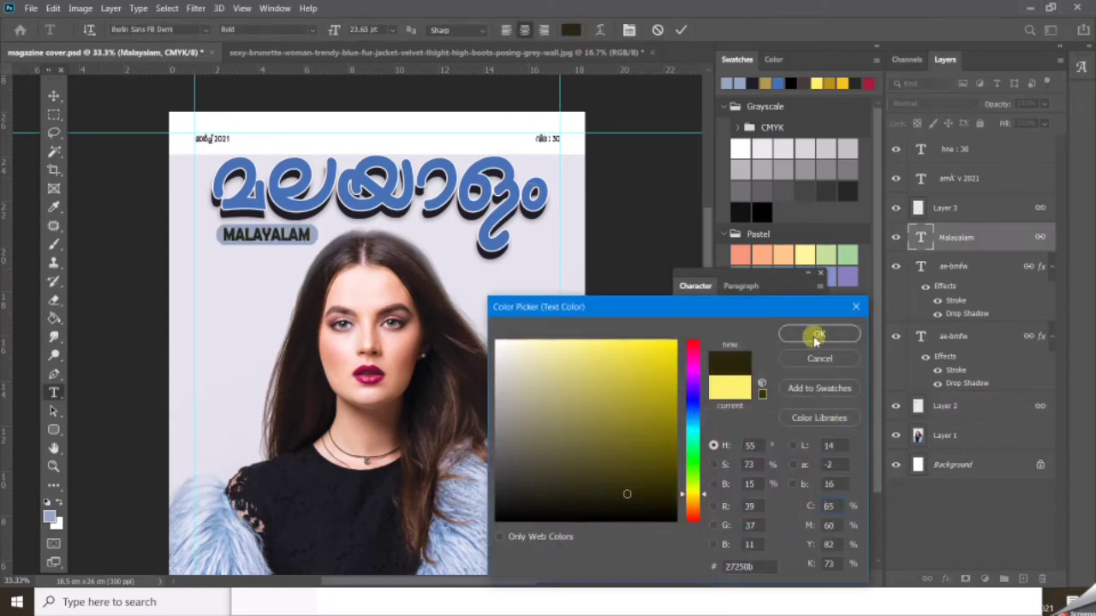
click(815, 336)
click(53, 95)
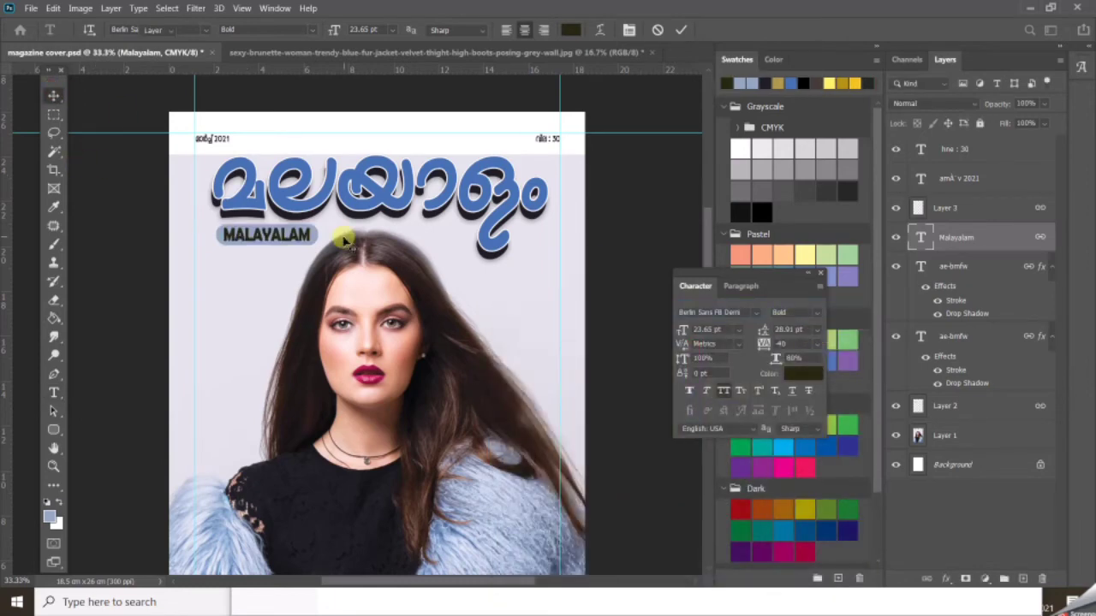
Step: Hide the panels, select a strip across the top of the model photo layer and free-transform it to cover the white band above
scroll(488, 270, down, 3)
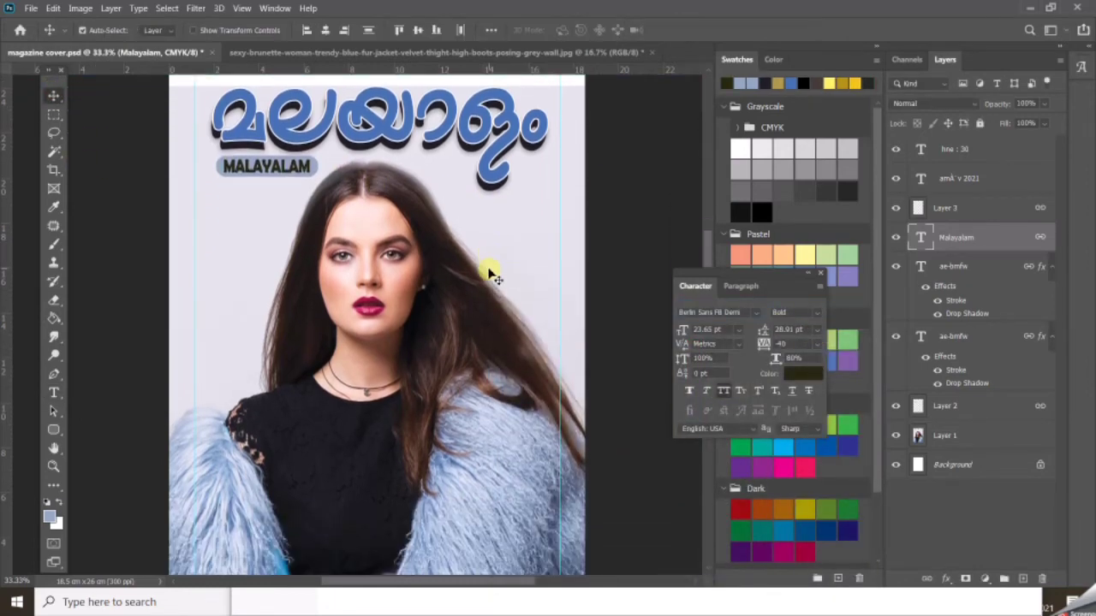
key(Tab)
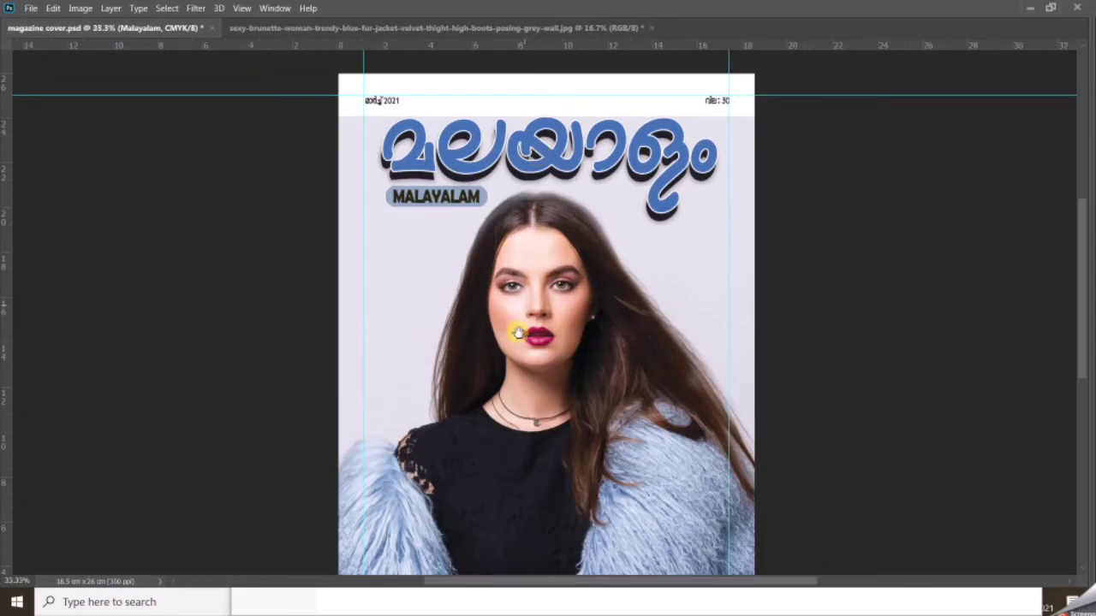
drag(518, 333, 520, 356)
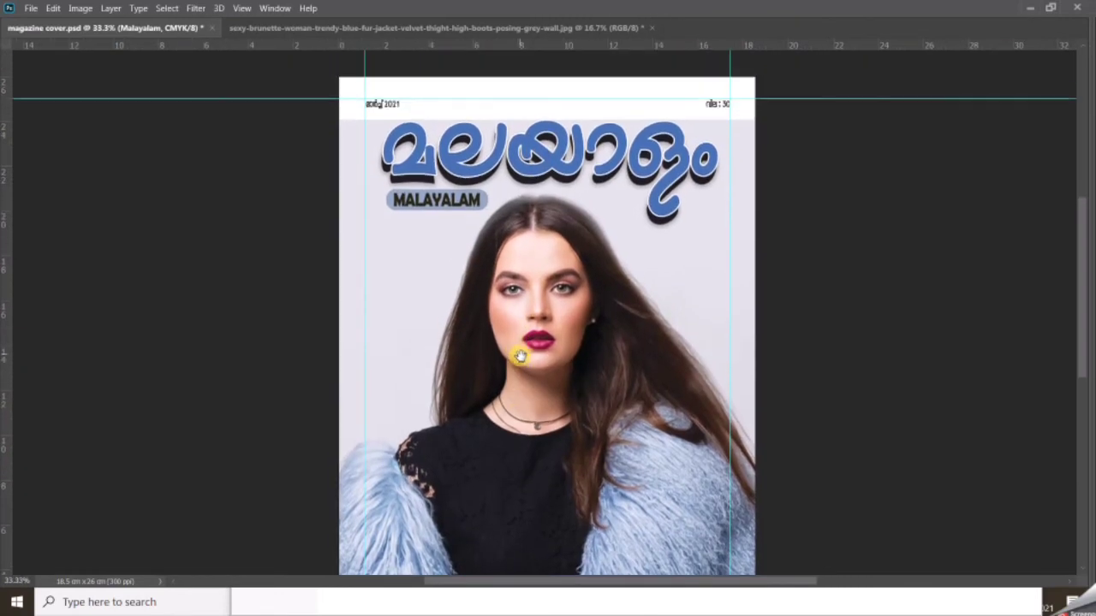
scroll(649, 247, up, 1)
scroll(631, 134, up, 1)
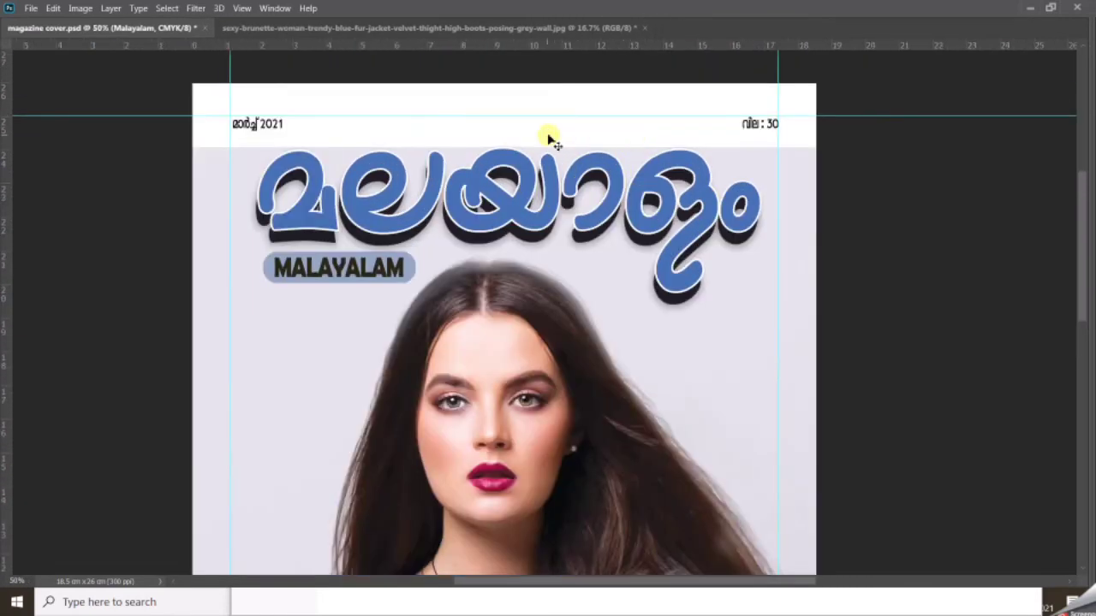
right_click(272, 312)
click(291, 320)
drag(183, 114, 903, 180)
key(ctrl+t)
drag(505, 114, 522, 143)
key(Return)
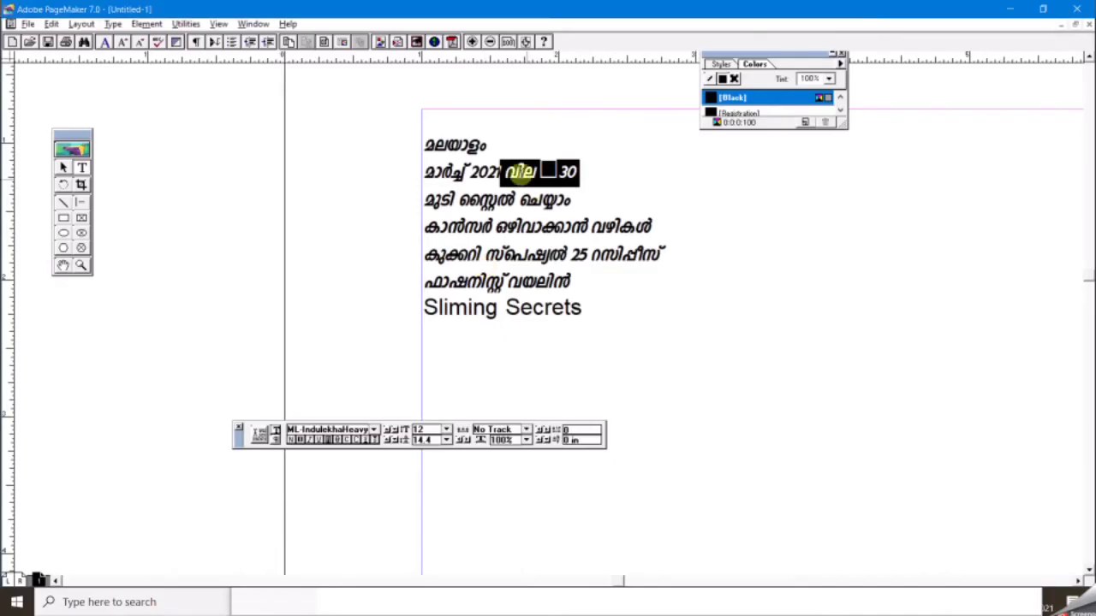
Step: Copy the line കാൻസർ ഒഴിവാക്കാൻ വഴികൾ from PageMaker and paste it as a new text layer over the model's chest in Photoshop
drag(426, 228, 668, 224)
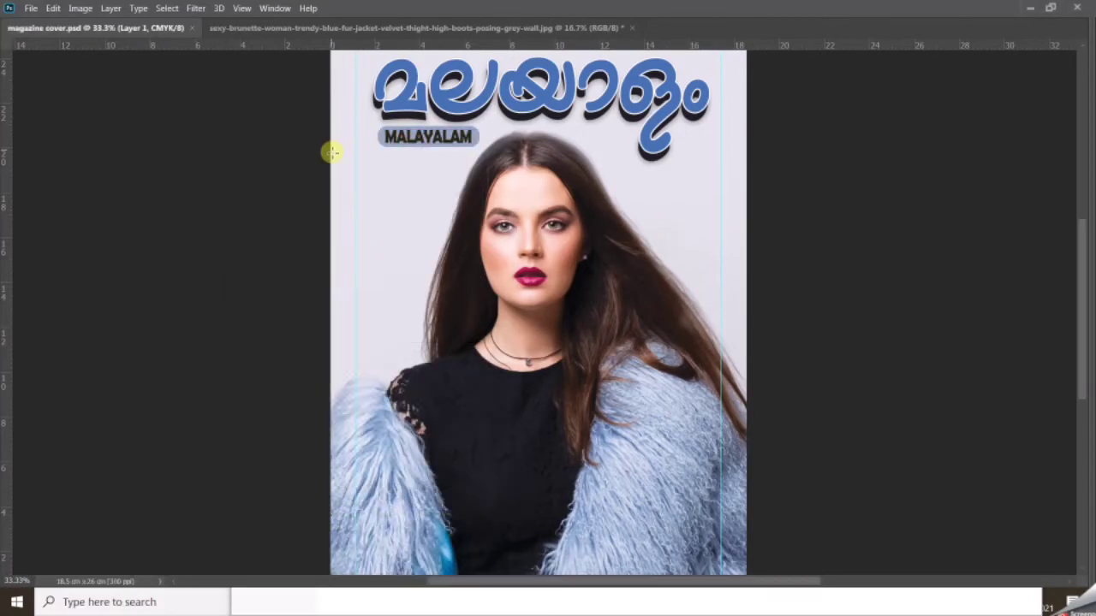
key(Tab)
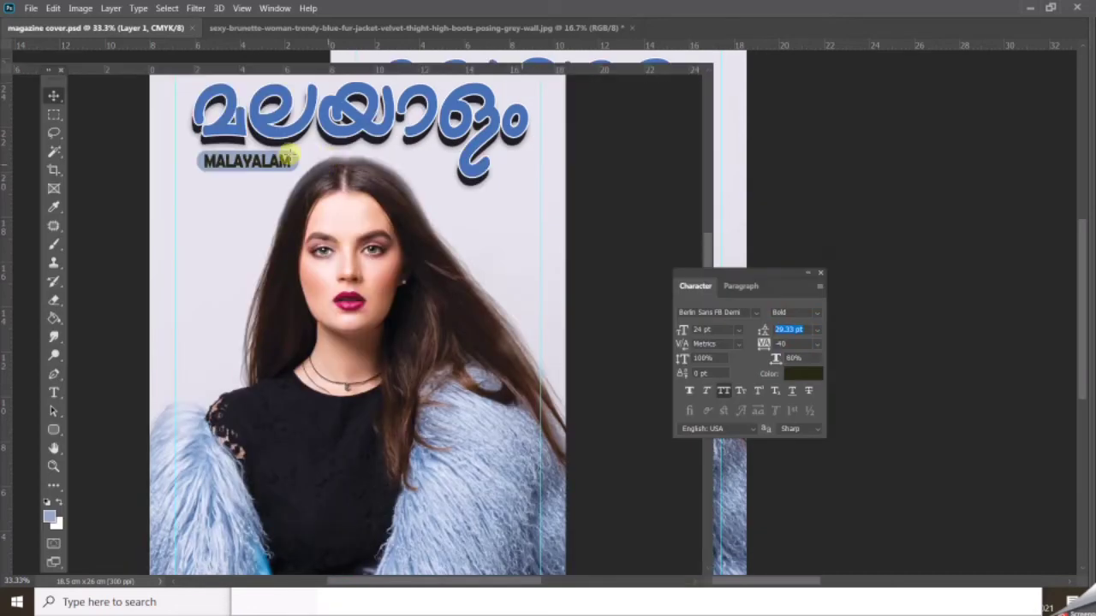
click(53, 393)
click(266, 437)
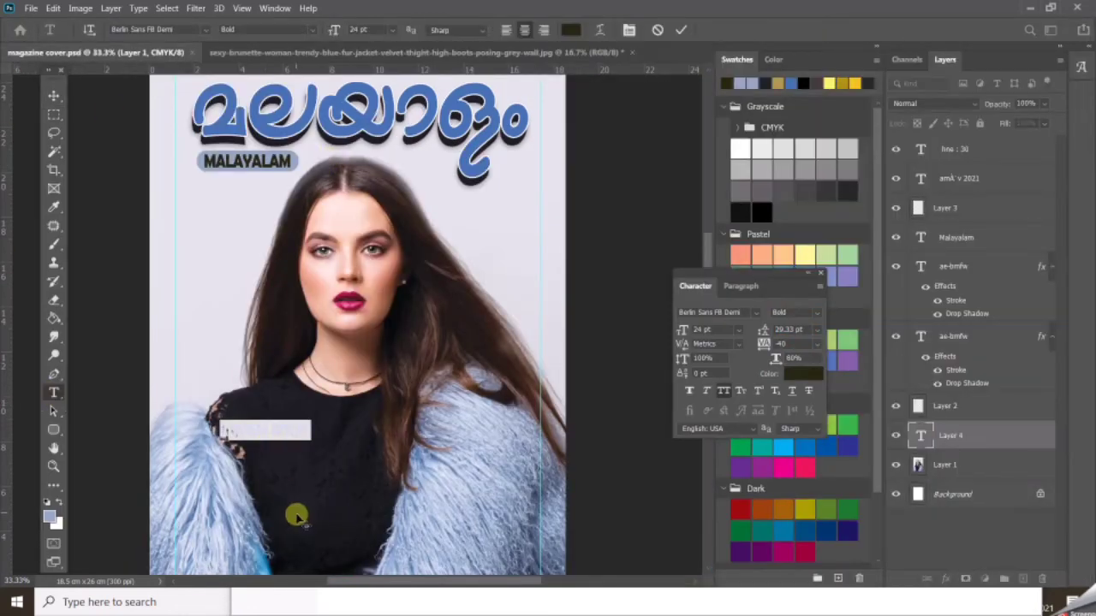
key(ctrl+v)
Step: Format the pasted headline in ML-TTIndulekha Bold at 72 pt, broken into two lines after കാൻസർ and placed over the lower jacket
key(ctrl+a)
click(206, 30)
click(186, 137)
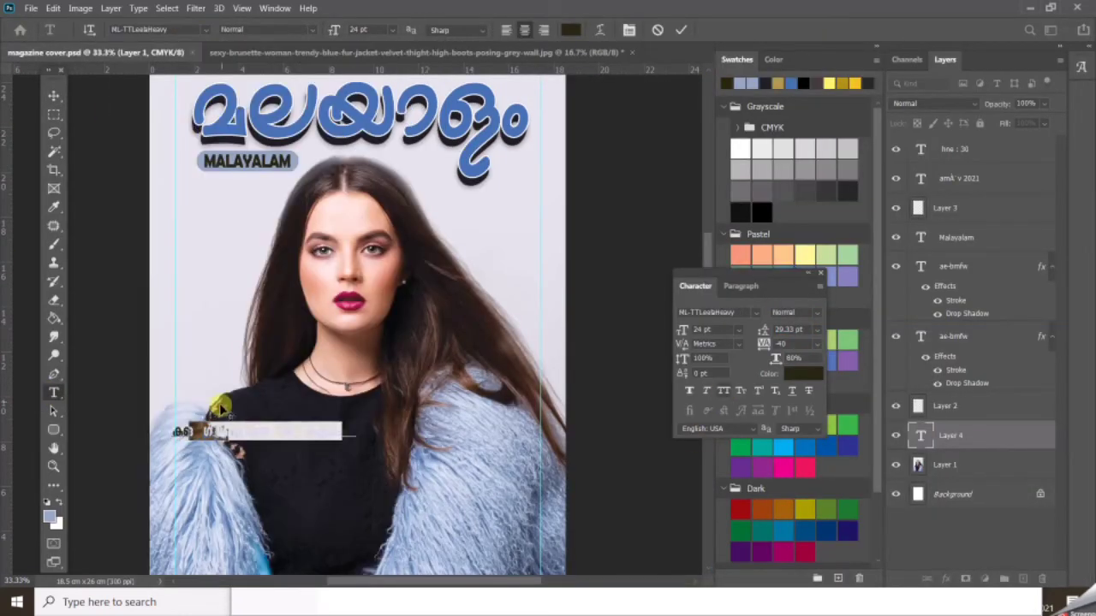
click(393, 30)
click(377, 211)
click(276, 428)
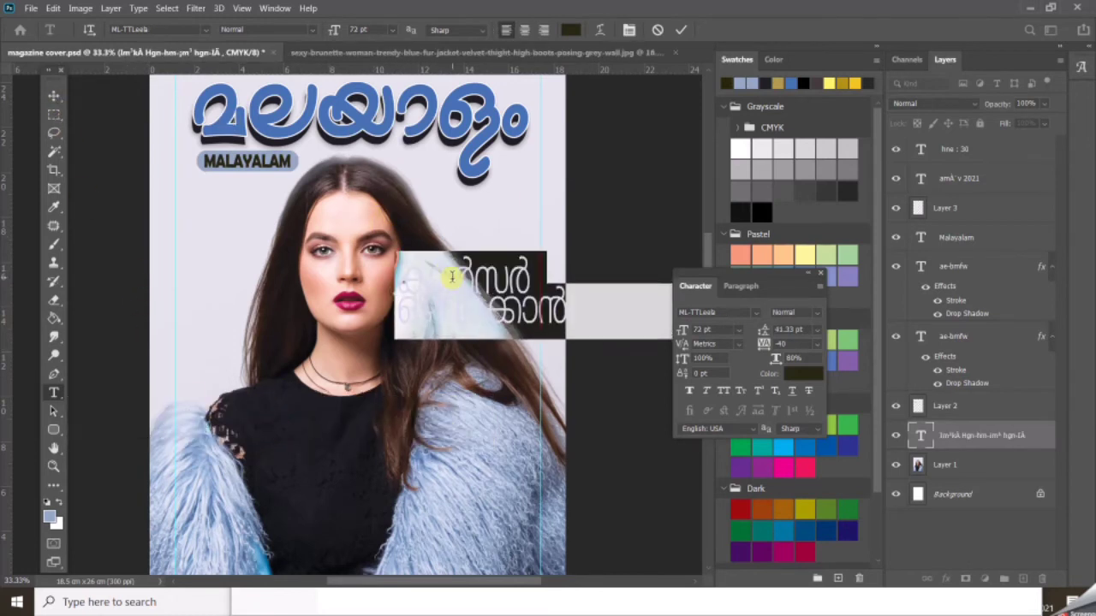
click(52, 92)
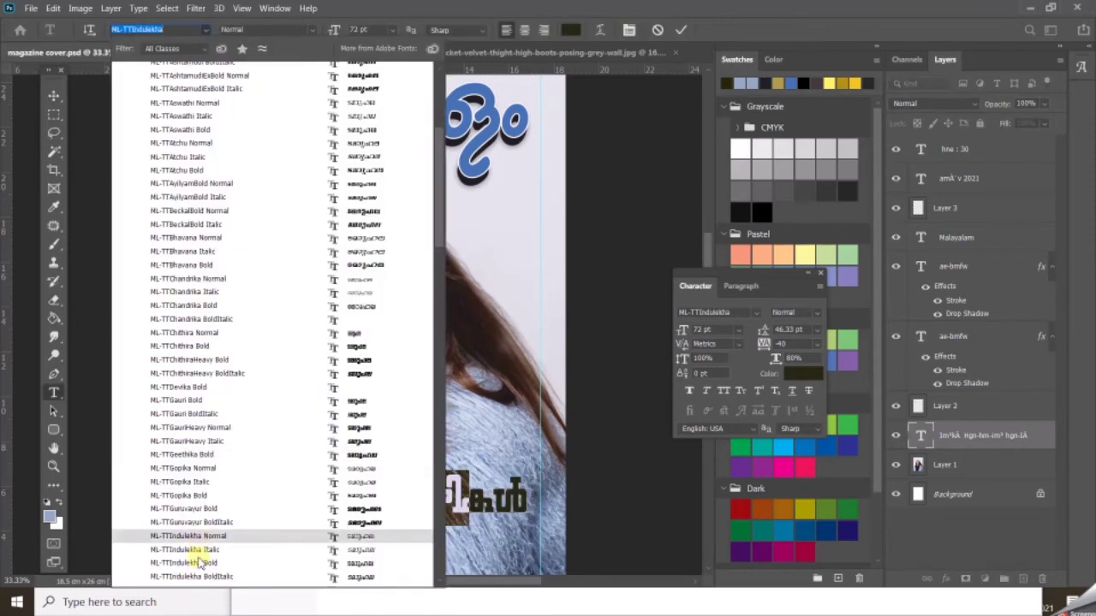
click(199, 562)
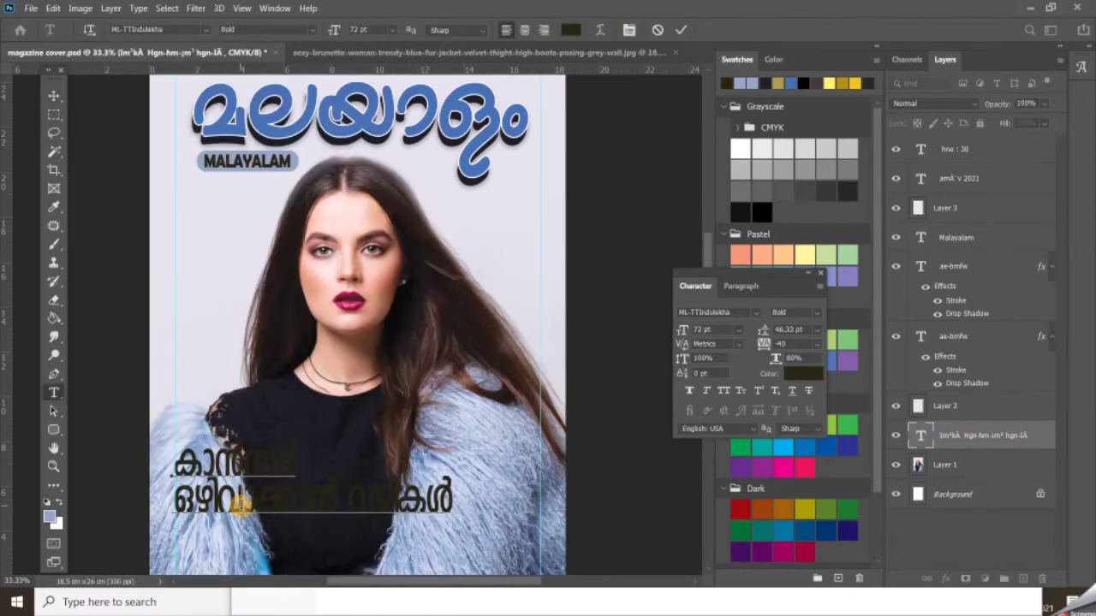
Step: Recolour the whole two-line headline white
key(ctrl+a)
click(571, 30)
click(481, 224)
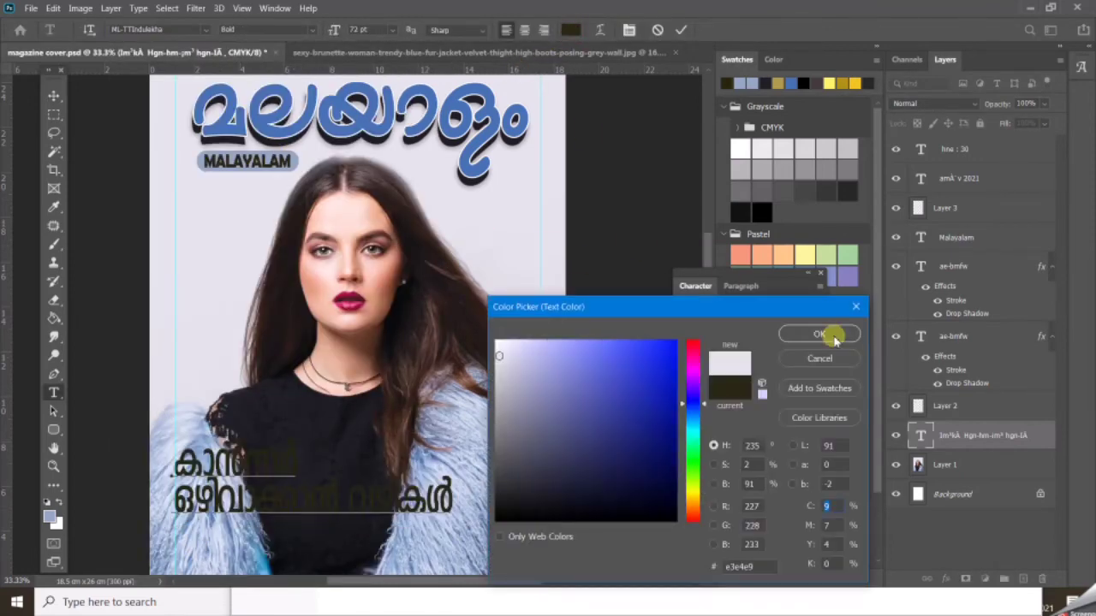
click(819, 333)
click(287, 468)
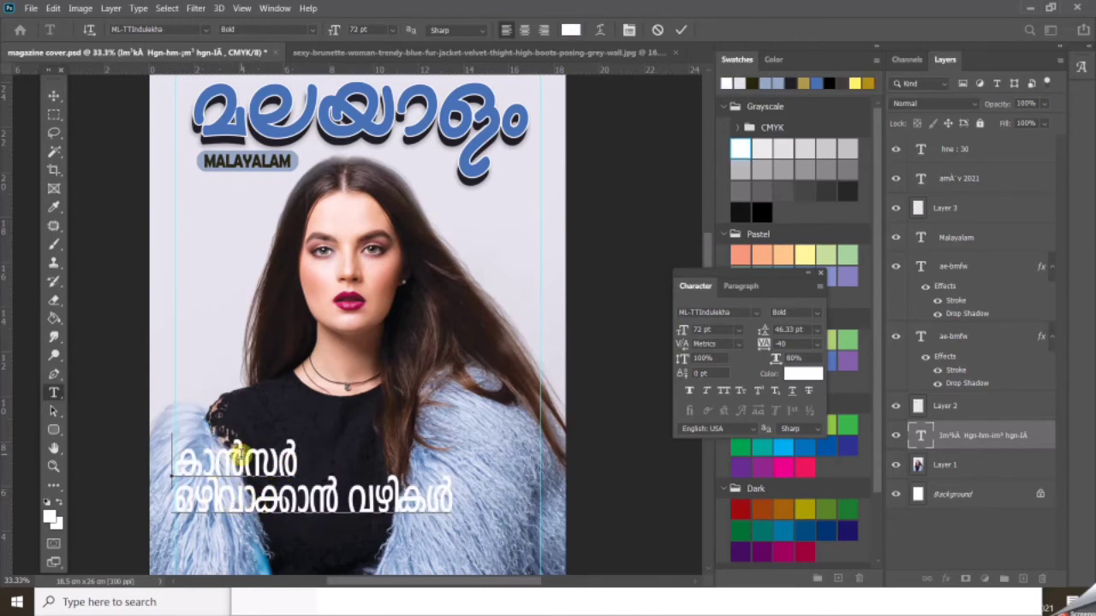
Step: Set the headline's first line, കാൻസർ, to 100 pt
double_click(243, 454)
text(100)
key(Return)
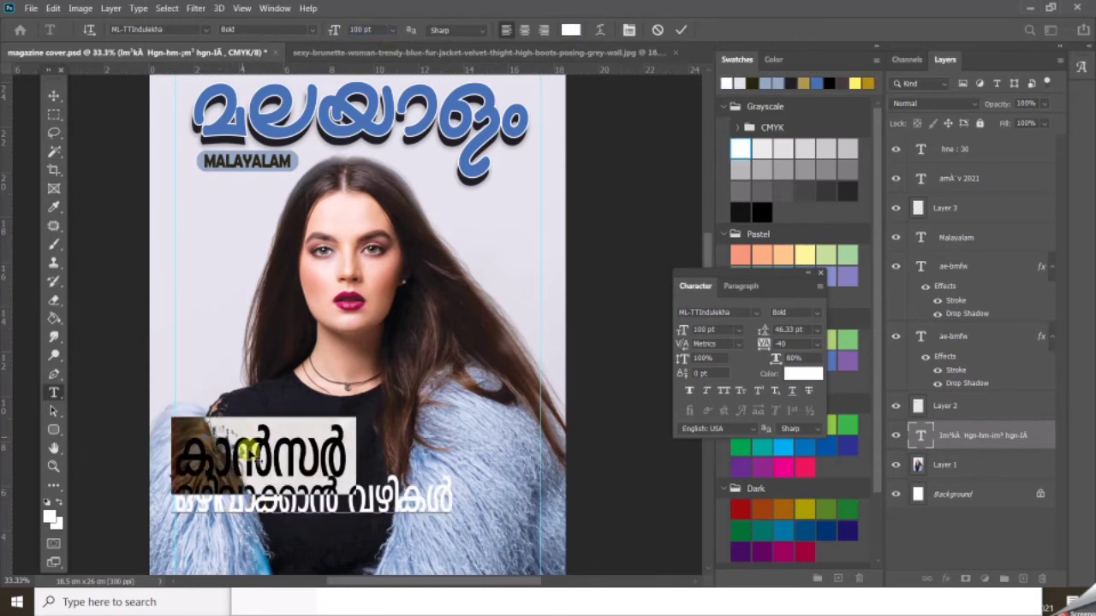
click(245, 469)
Step: Reduce the second line, ഒഴിവാക്കാൻ വഴികൾ, to 44 pt so it matches the width of the first line
triple_click(233, 505)
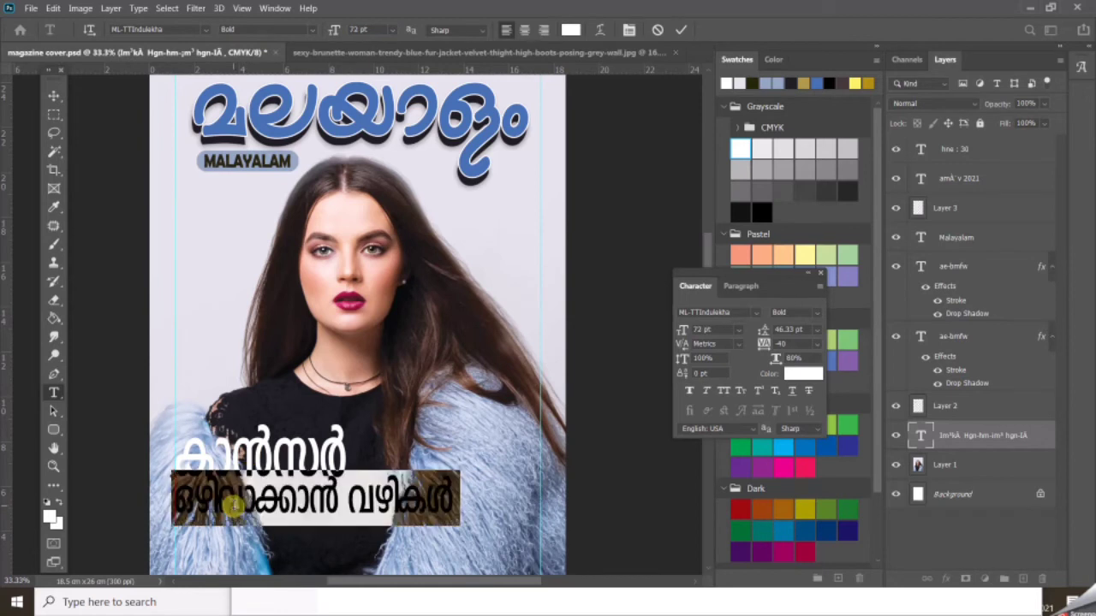
key(ctrl+shift+comma)
key(ctrl+shift+comma)
key(ctrl+shift+comma)
key(ctrl+shift+comma)
key(ctrl+shift+comma)
key(ctrl+shift+comma)
key(ctrl+shift+comma)
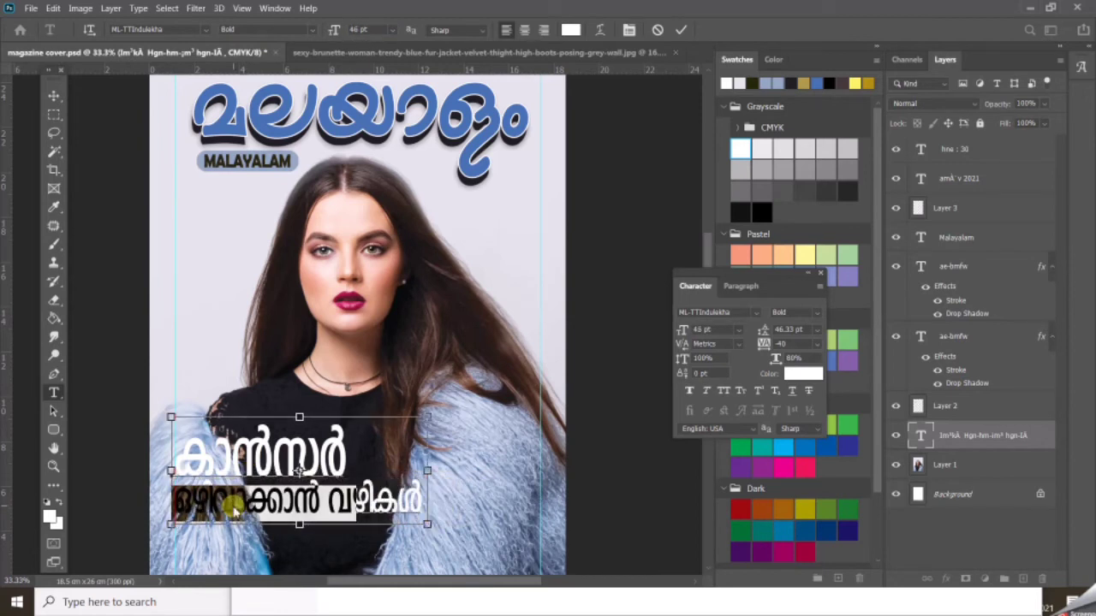
key(ctrl+shift+comma)
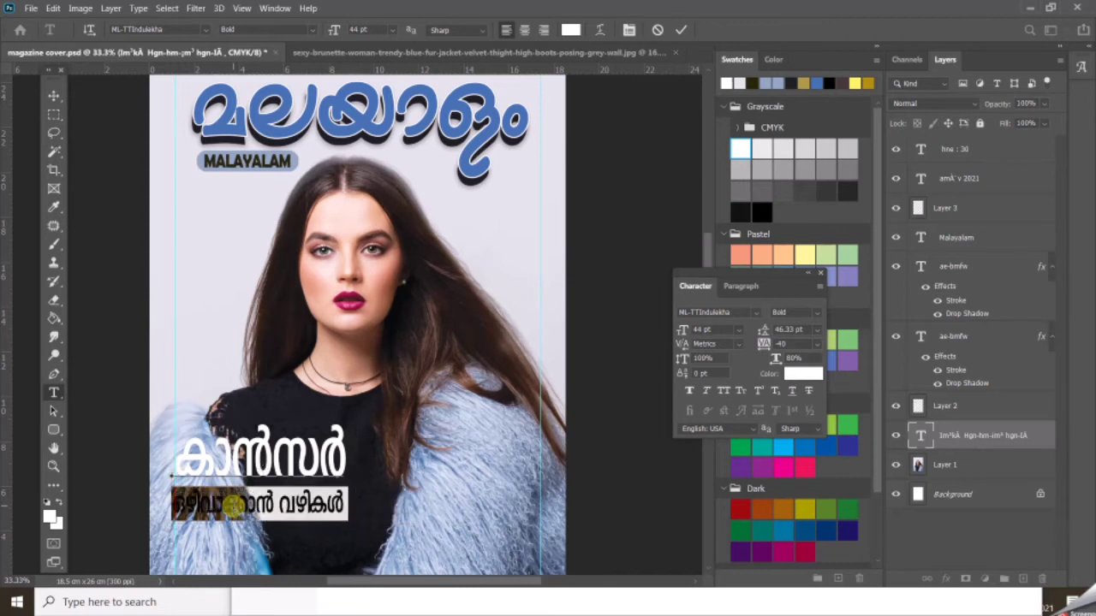
Step: Tighten the leading of both headline lines to 35.33 pt and finish editing the text
click(231, 423)
key(ctrl+a)
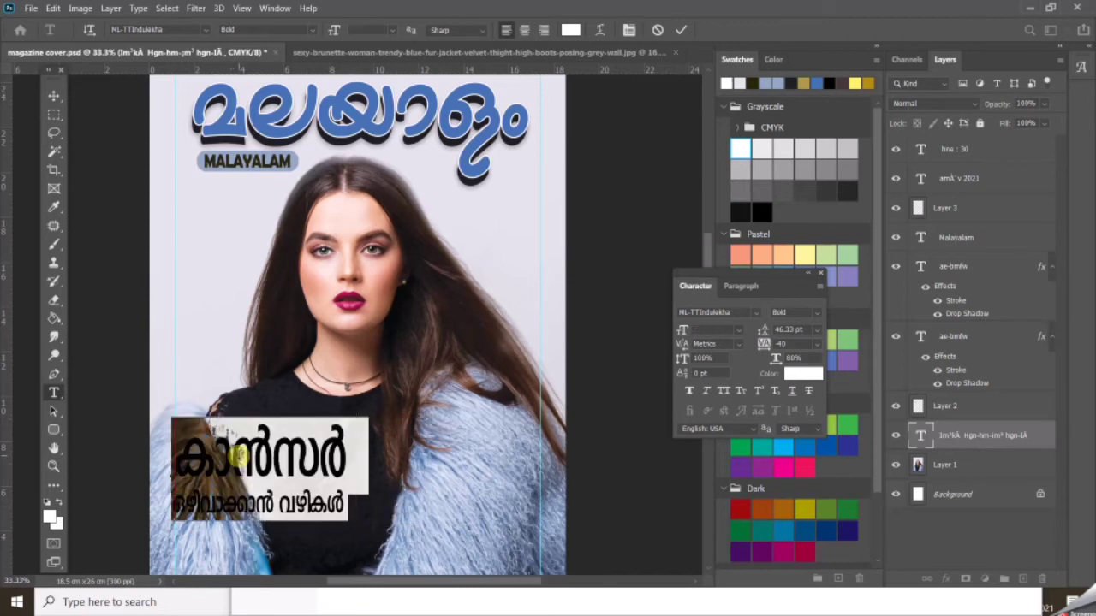
key(alt+Up)
key(alt+Up)
key(alt+Up)
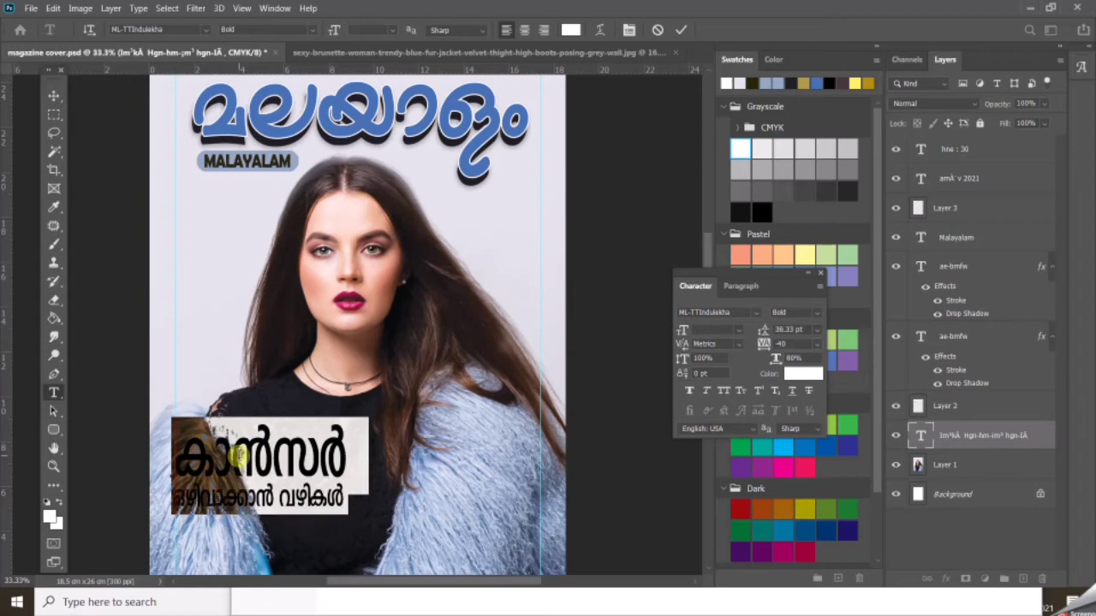
click(53, 95)
Step: Add a drop shadow and a 4 px outside stroke to the കാൻസർ headline layer
drag(352, 357, 364, 327)
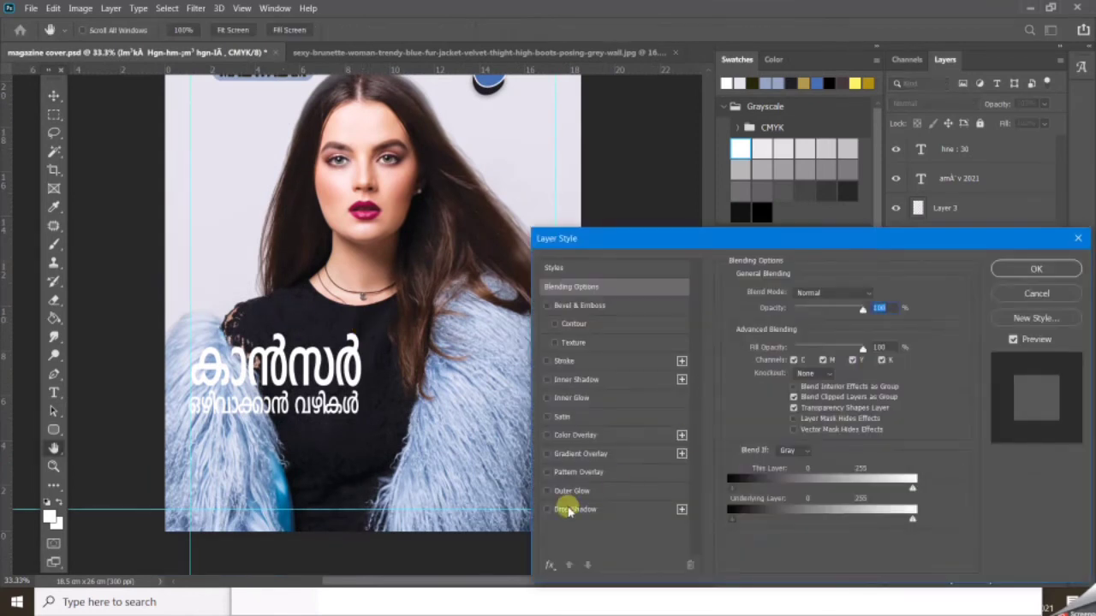
click(565, 509)
click(581, 361)
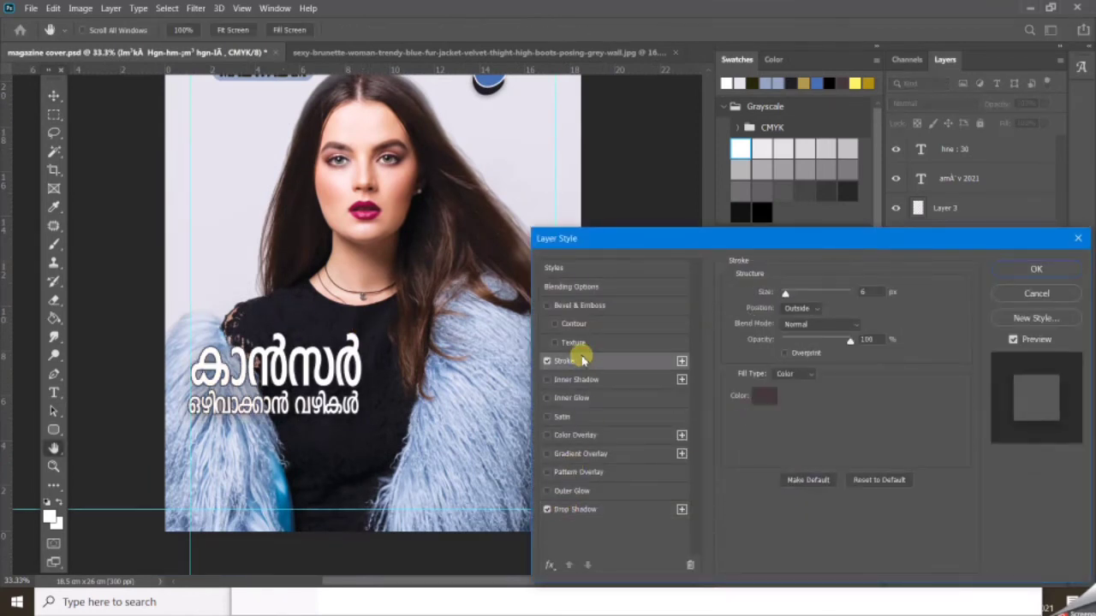
drag(785, 294, 784, 296)
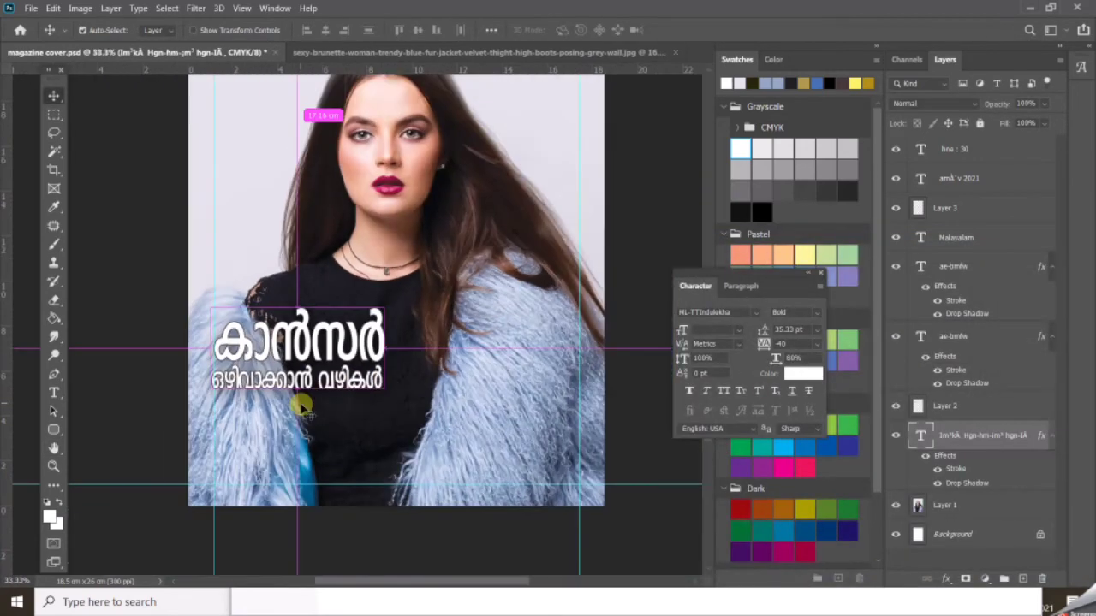
key(ctrl+minus)
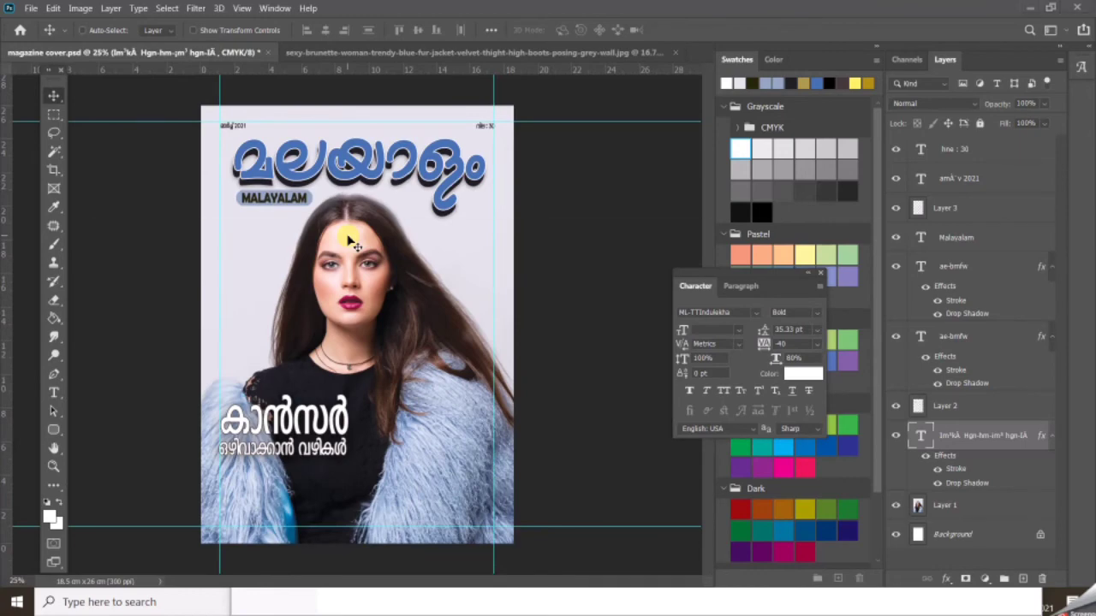
Step: Copy കുക്കറി സ്പെഷ്യൽ from the PageMaker text, return to Photoshop and close the logo document
key(alt+Tab)
key(Tab)
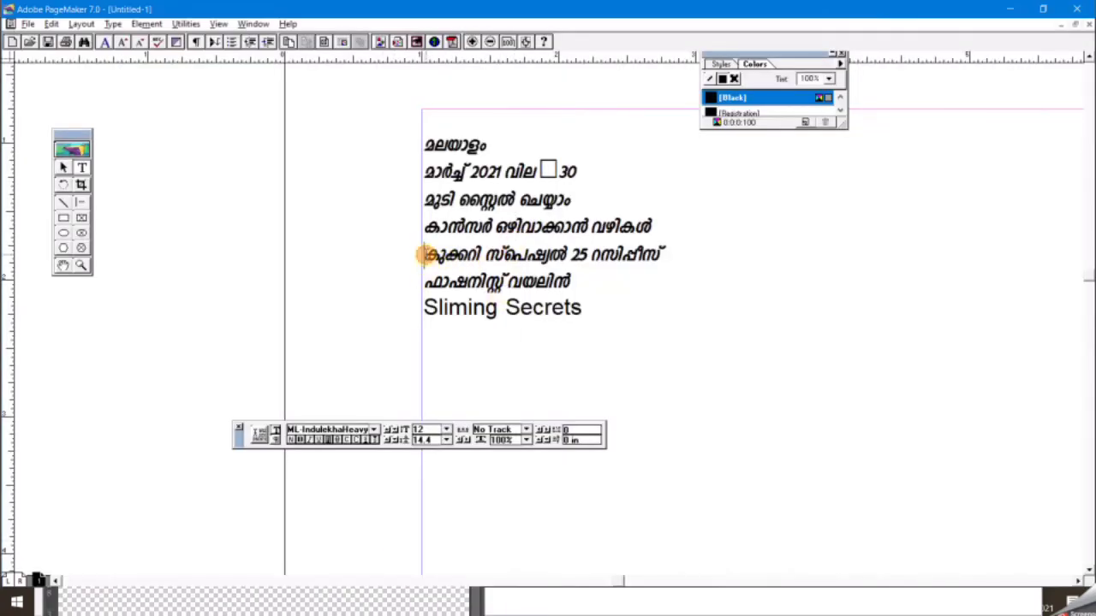
drag(425, 254, 562, 254)
key(alt+Tab)
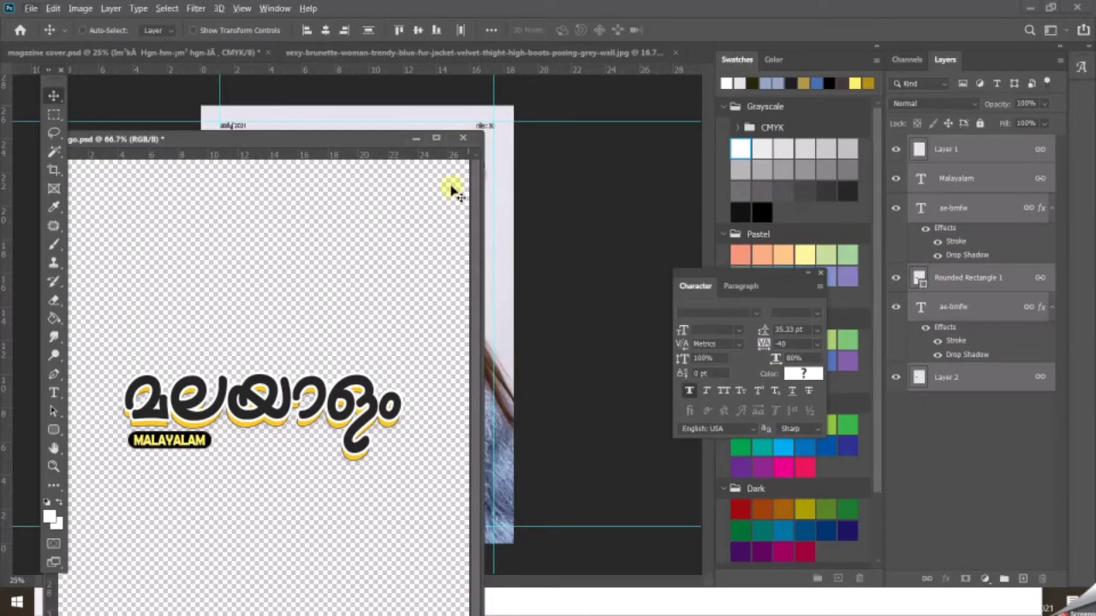
click(462, 137)
click(510, 234)
Step: Paste the copied കുക്കറി സ്പെഷ്യൽ text as a new layer below the headline
key(t)
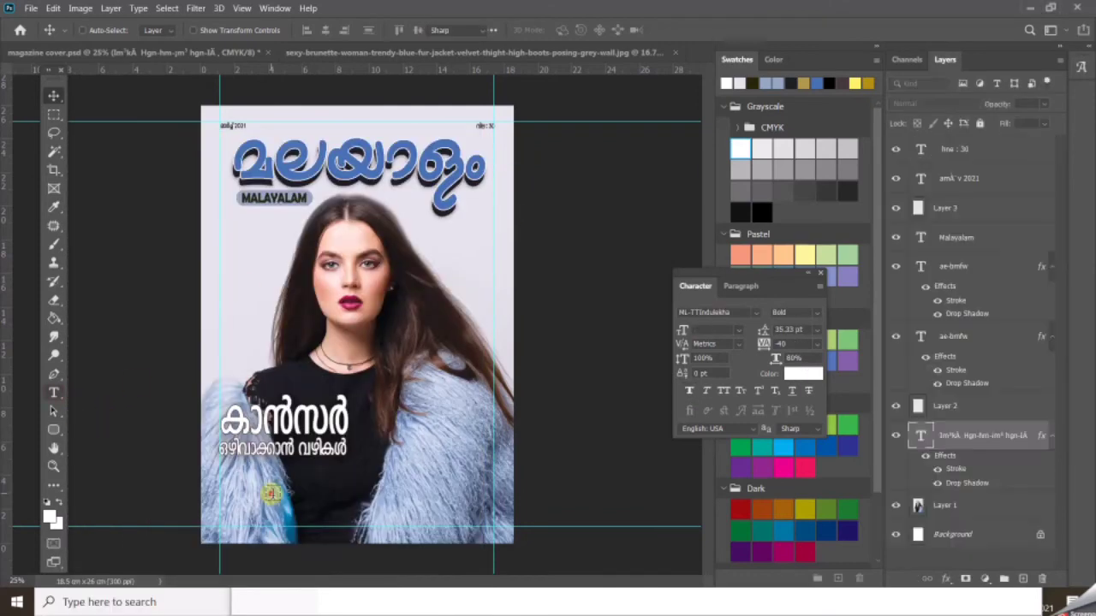
click(272, 493)
click(57, 95)
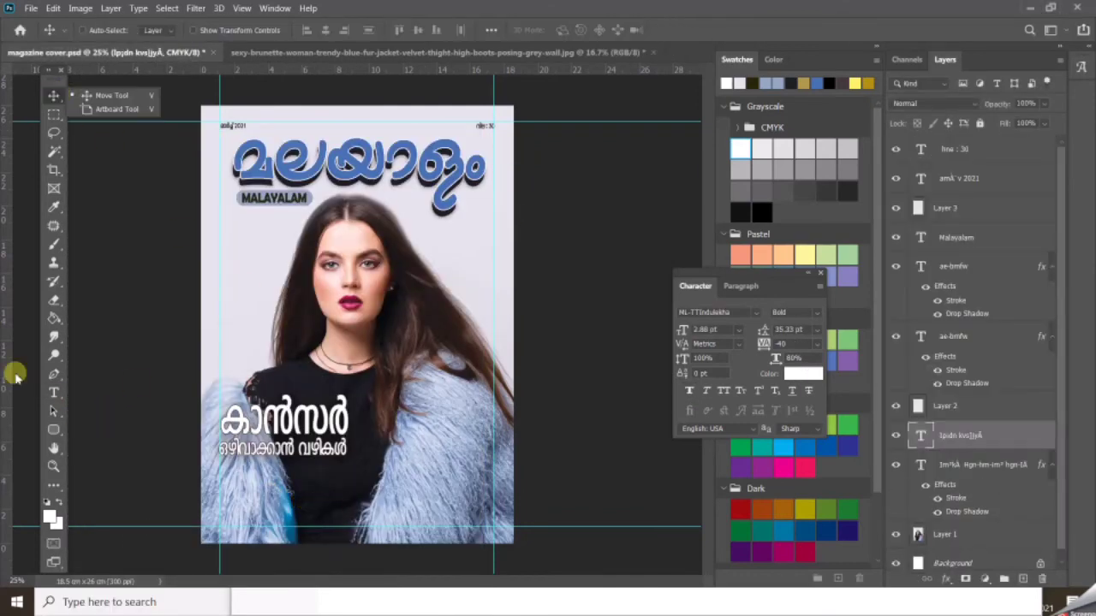
click(54, 392)
click(371, 489)
key(alt+Tab)
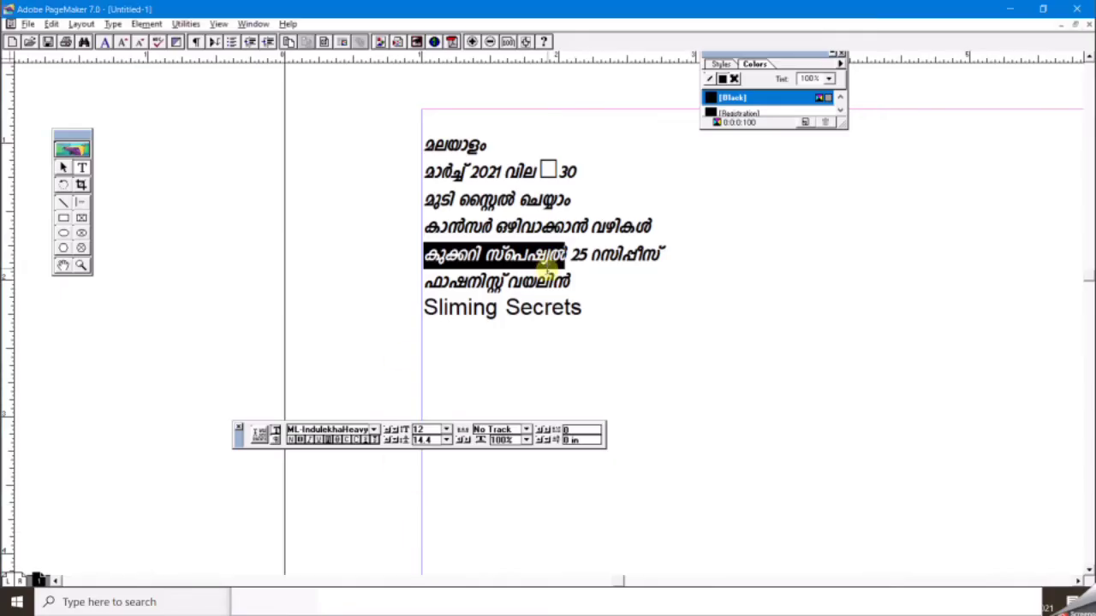
key(alt+Tab)
key(Escape)
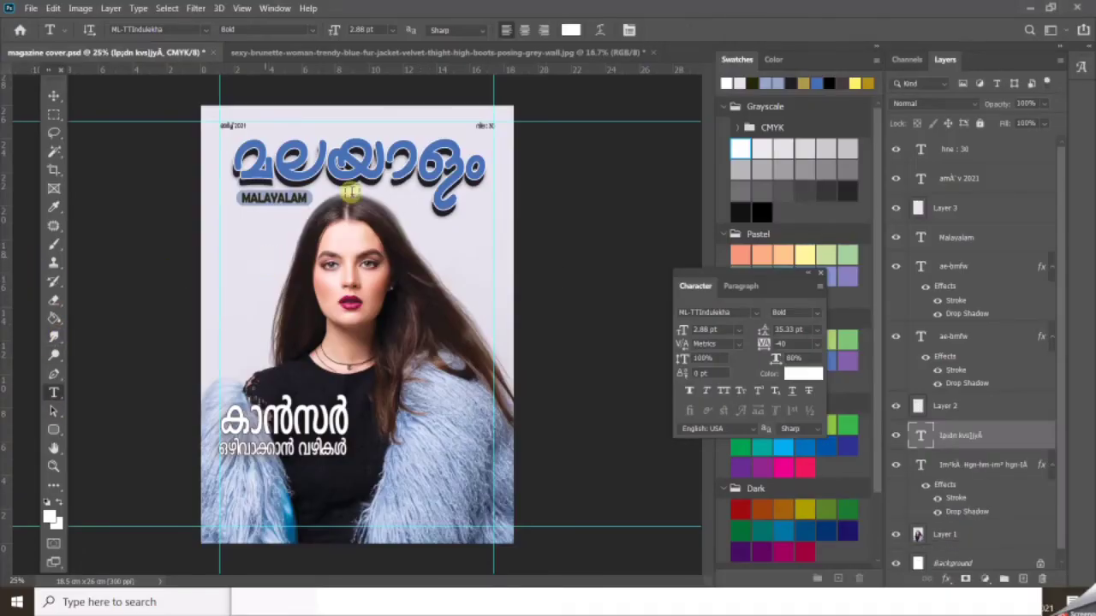
Step: Enlarge the കുക്കറി സ്പെഷ്യൽ text to 60 pt and align it with the left margin guide under the headline
click(392, 29)
click(364, 208)
triple_click(383, 487)
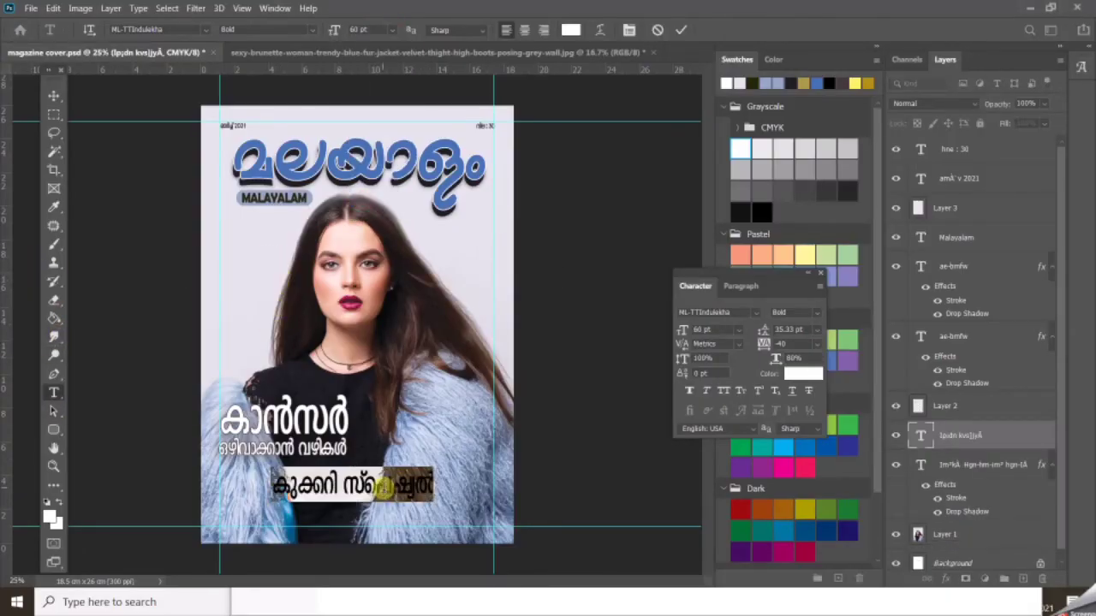
click(53, 97)
drag(389, 486, 336, 487)
Step: Set the കുക്കറി സ്പെഷ്യൽ text to 50 pt
click(53, 393)
triple_click(276, 482)
drag(368, 31, 314, 38)
text(5)
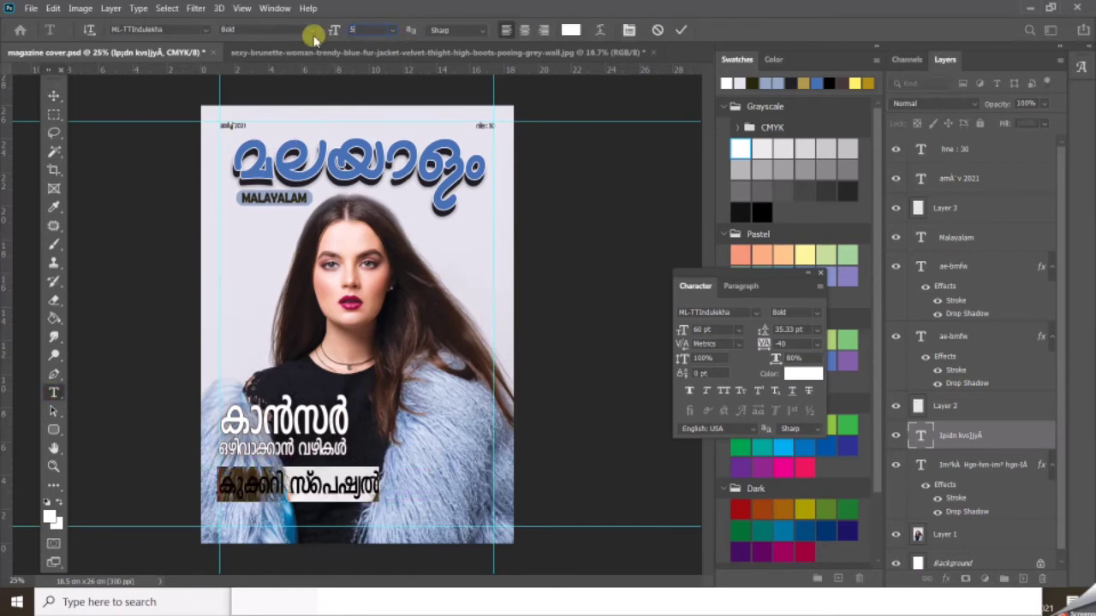
Step: Recolour the കുക്കറി സ്പെഷ്യൽ text a dark slate blue sampled from the fur jacket
click(804, 465)
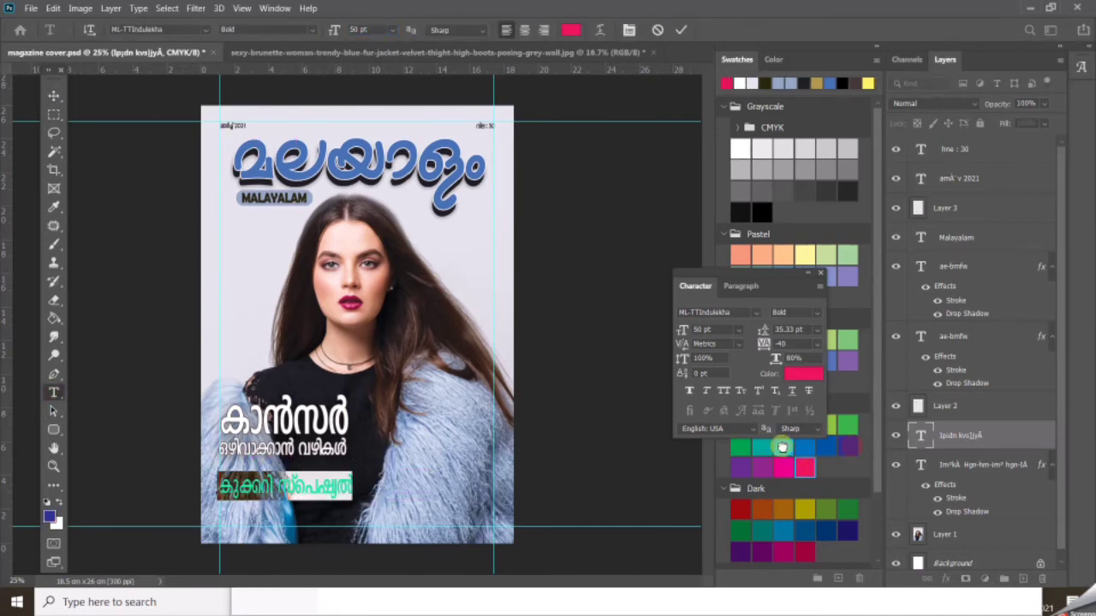
click(846, 446)
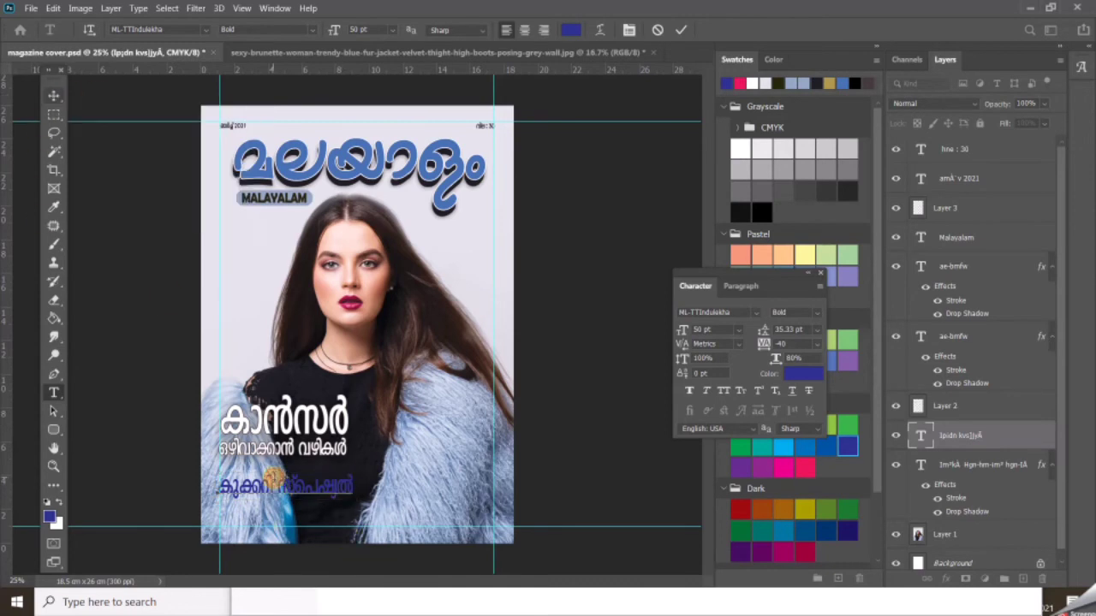
triple_click(272, 481)
click(571, 30)
click(477, 507)
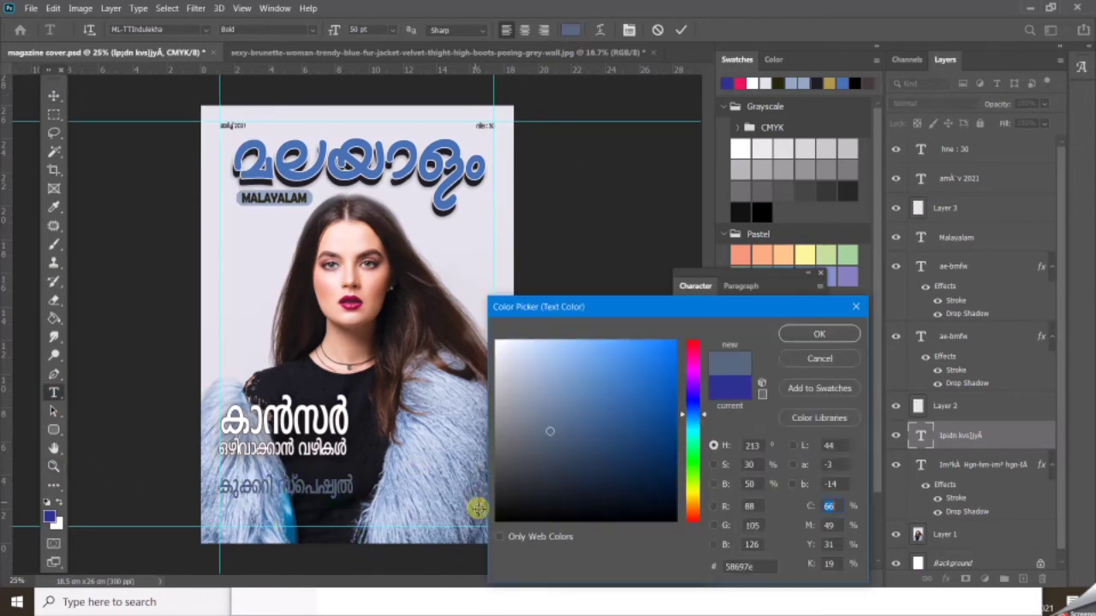
click(481, 518)
click(808, 334)
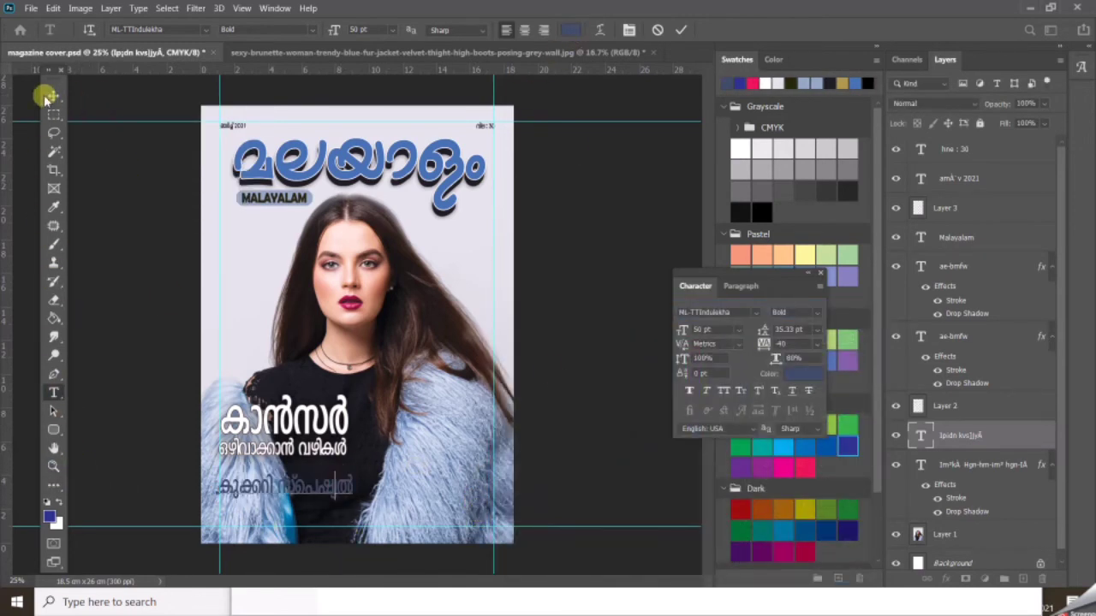
Step: Free-transform the two-line കാൻസർ headline larger, keeping it aligned to the left margin guide
click(53, 95)
click(337, 420)
key(ctrl+t)
drag(353, 459, 406, 476)
key(Return)
Step: Select the കുക്കറി സ്പെഷ്യൽ layer and shift it down to clear the enlarged headline
right_click(332, 498)
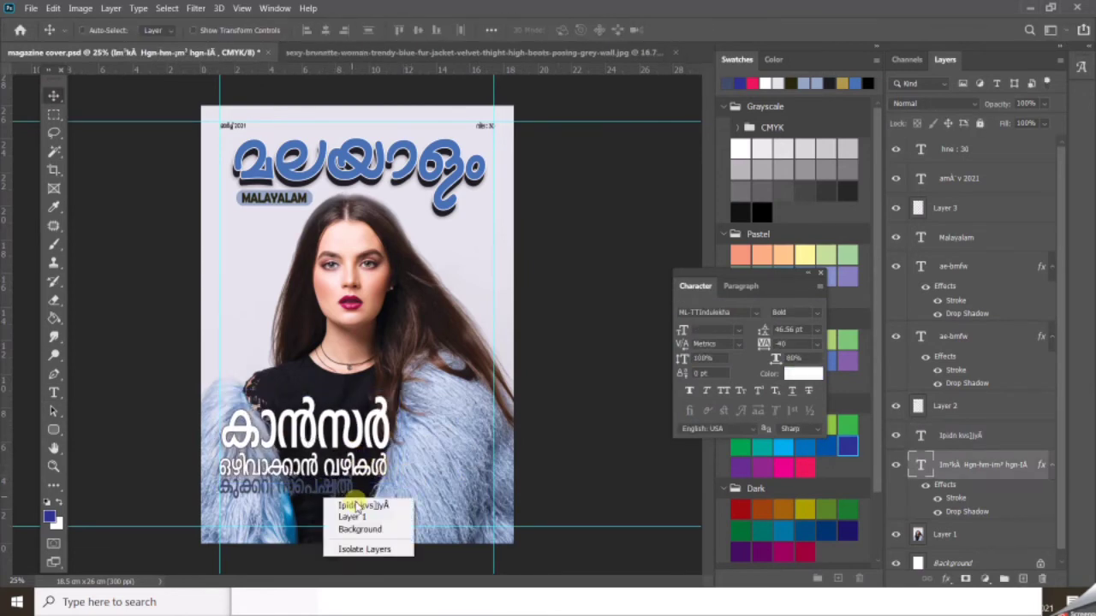
click(351, 504)
key(ctrl+t)
drag(338, 505, 317, 505)
key(Return)
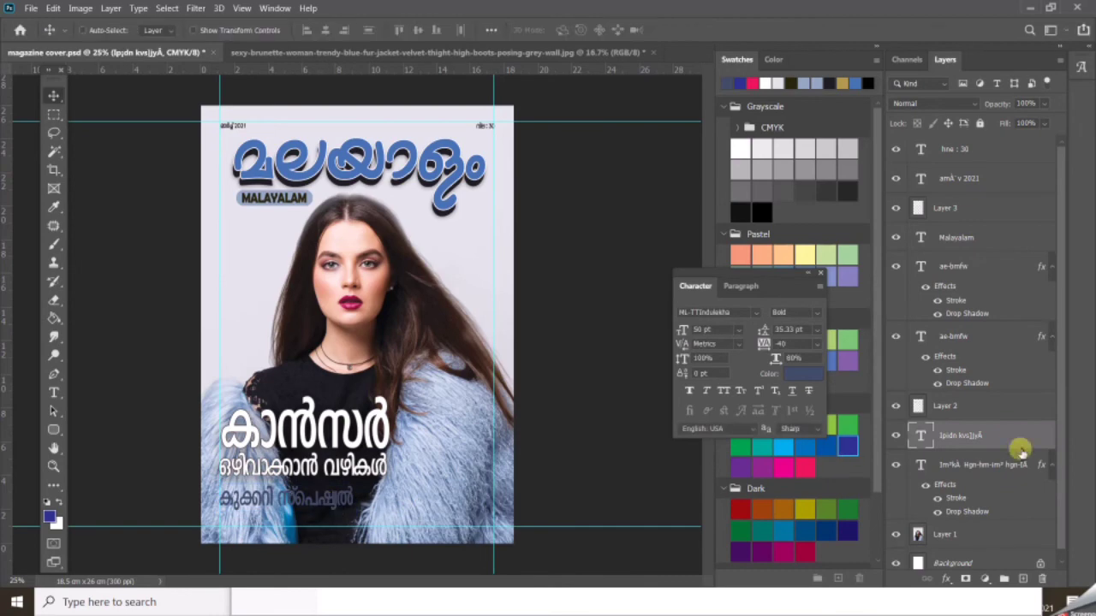
Step: Add a drop shadow and a white stroke thicker than 4 px to the കുക്കറി സ്പെഷ്യൽ layer
key(alt+l)
key(y)
key(n)
click(572, 510)
click(572, 361)
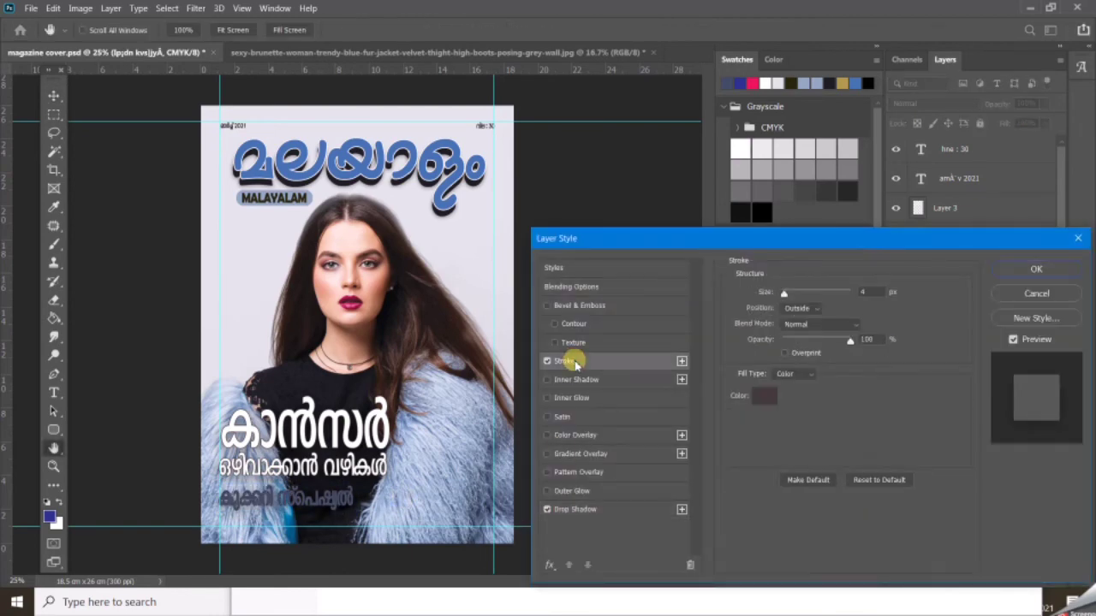
click(767, 398)
drag(535, 400, 494, 339)
click(823, 335)
drag(784, 293, 788, 294)
key(Return)
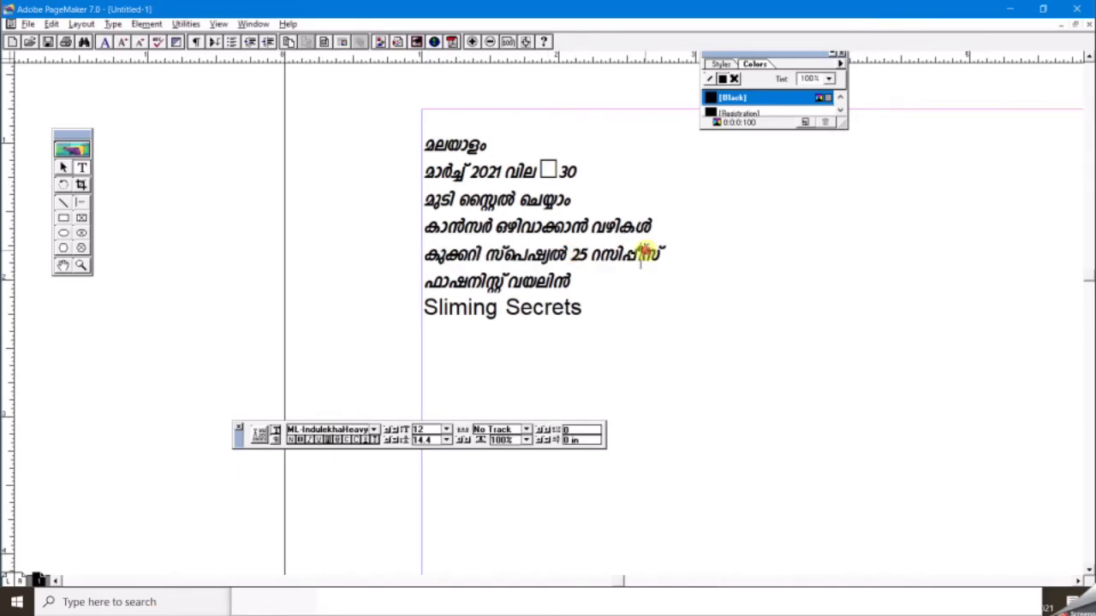
Step: Copy 25 റസിപ്പീസ് from the PageMaker text and paste it as a new text layer near the foot of the Photoshop cover
drag(570, 254, 726, 251)
key(ctrl+c)
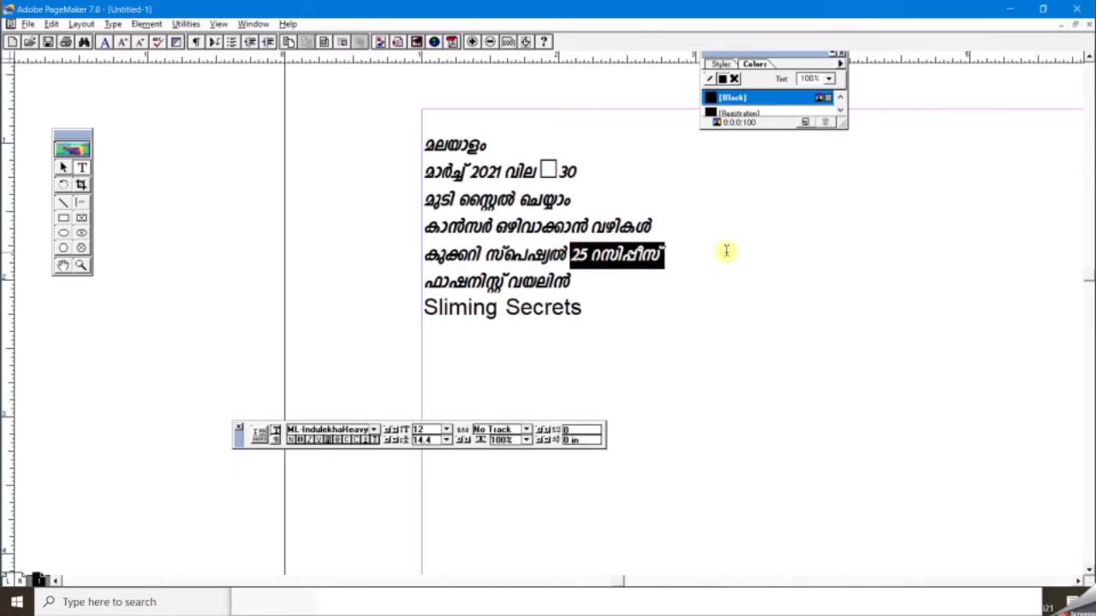
key(alt+Tab)
click(53, 395)
click(244, 527)
key(ctrl+v)
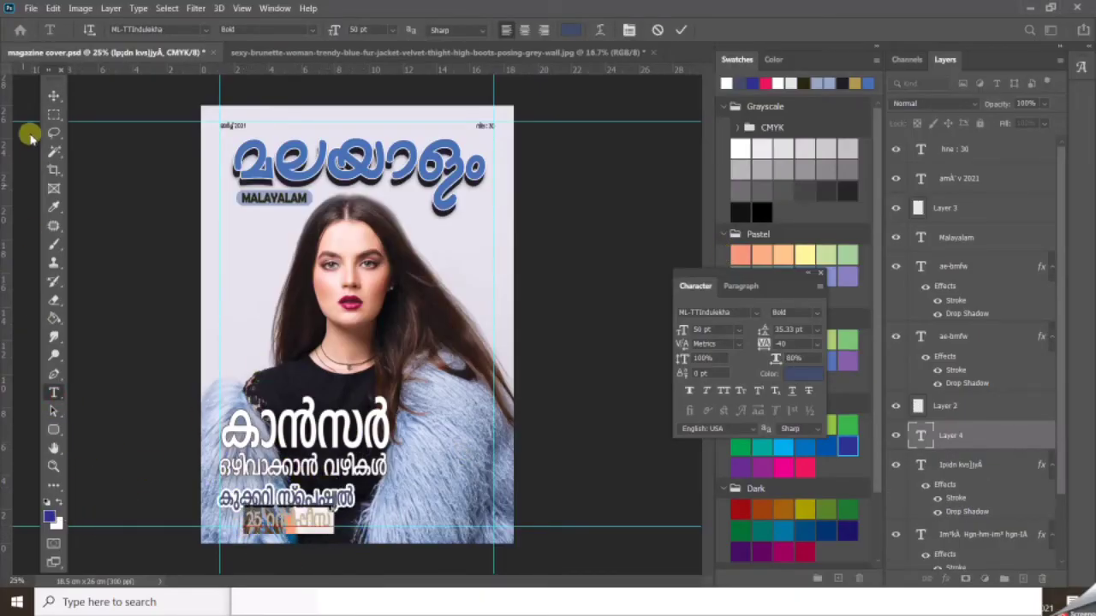
Step: Place the 25 റസിപ്പീസ് line below കുക്കറി സ്പെഷ്യൽ and enlarge it to 75.17 pt to match that line's width
click(54, 96)
drag(289, 522, 350, 557)
key(ctrl+t)
key(Return)
Step: Move the കാൻസർ headline up about 1.4 cm and raise the two cookery lines together onto the bottom margin guide
drag(288, 433, 291, 411)
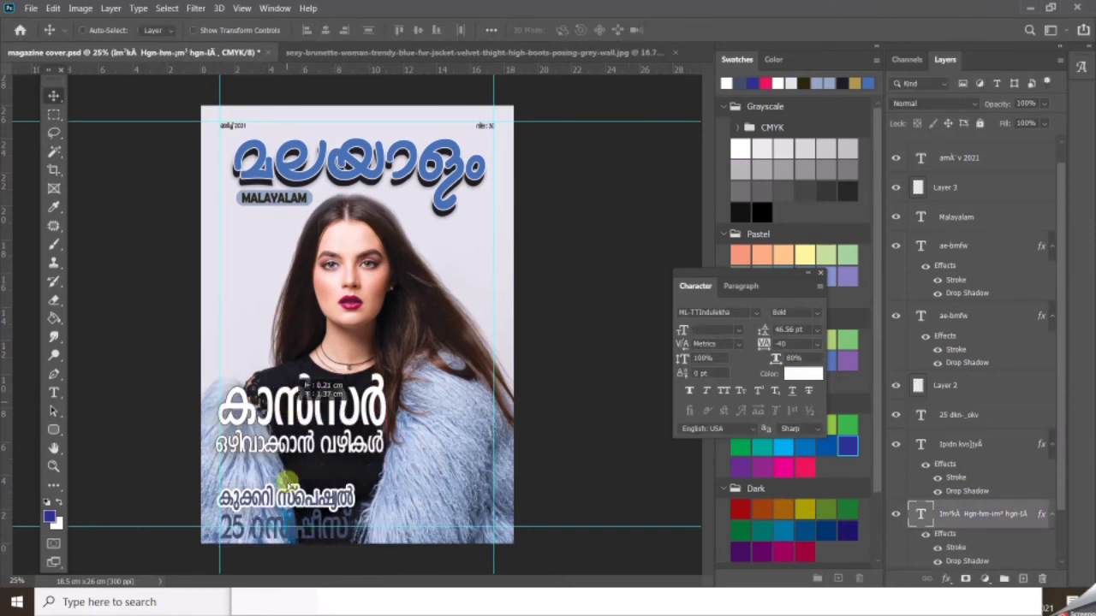
ctrl+click(292, 499)
ctrl+shift+click(315, 523)
drag(306, 499, 306, 484)
Step: Recolour the 25 റസിപ്പീസ് text dark blue and give it a drop shadow and a white stroke thinner than 16 px
double_click(920, 414)
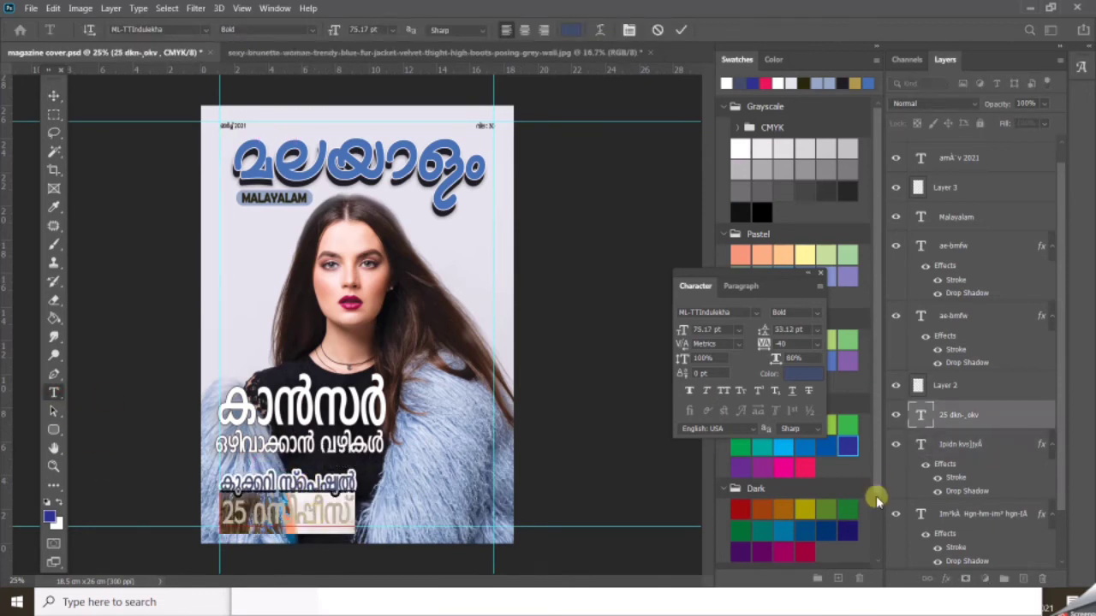
click(846, 530)
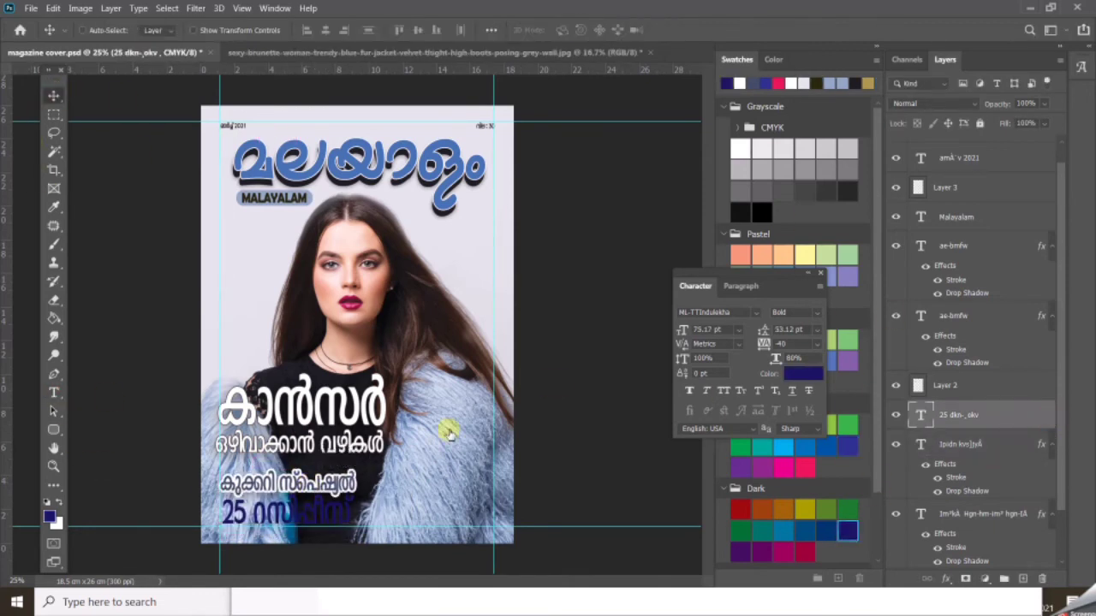
double_click(1017, 416)
click(569, 510)
click(562, 363)
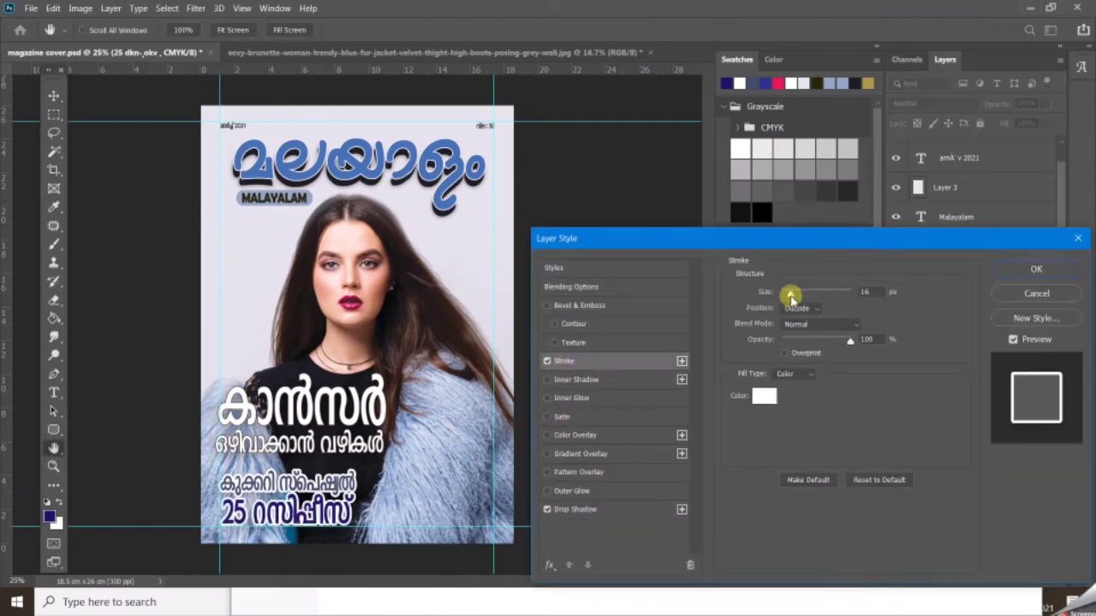
drag(790, 295, 787, 295)
key(Return)
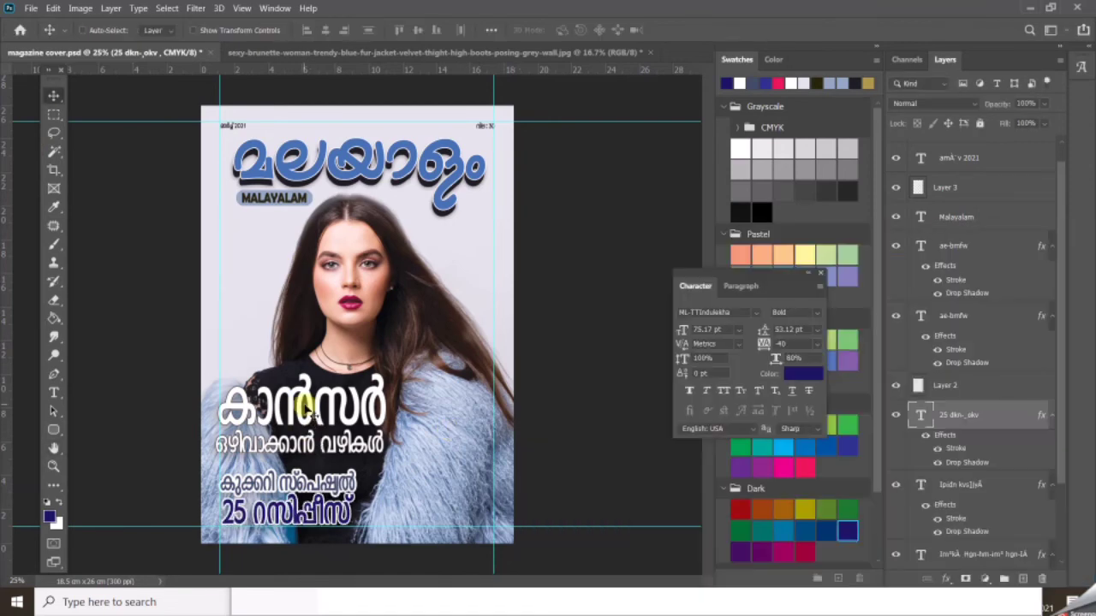
Step: Copy the ഫാഷനിസ്റ്റ് വയലിൻ line from PageMaker and shift the model photo on the Photoshop cover up about 2.3 cm
key(alt+Tab)
drag(426, 283, 578, 284)
key(ctrl+c)
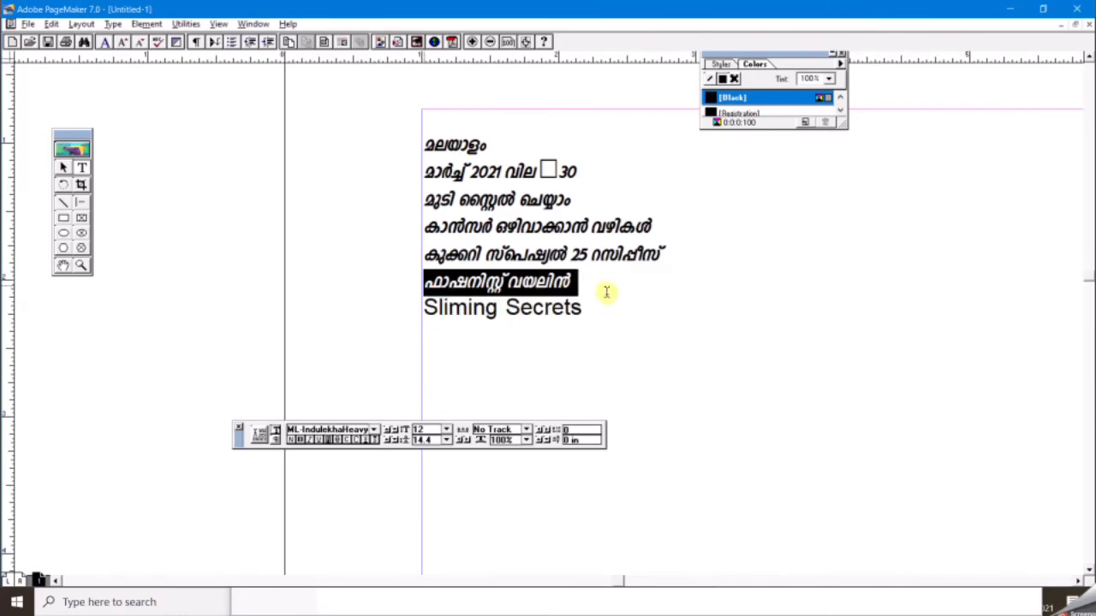
key(alt+Tab)
drag(364, 214, 364, 246)
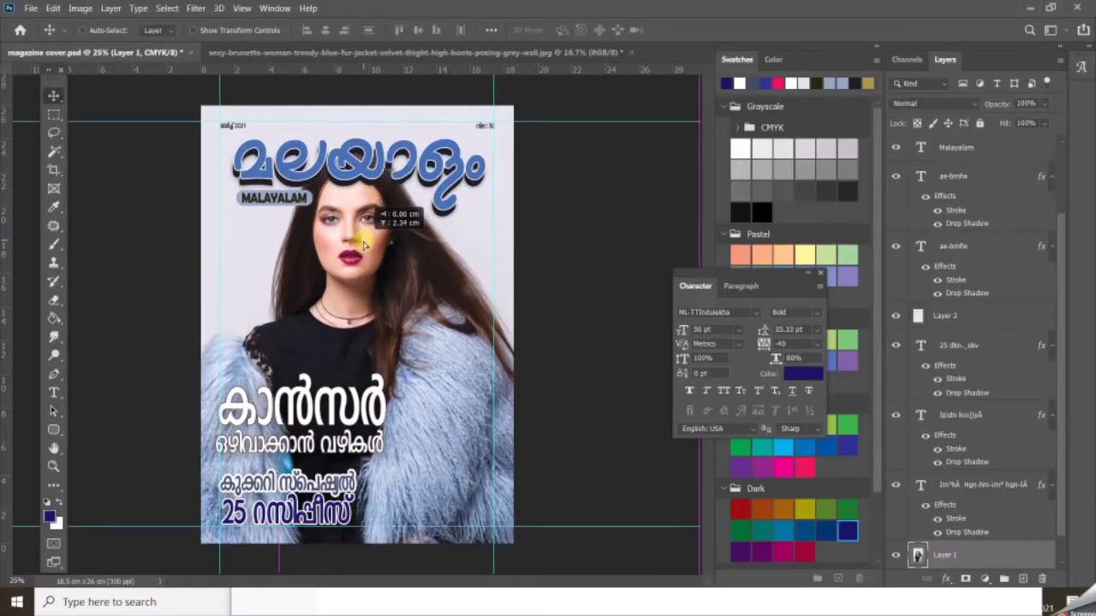
Step: Paste ഫാഷനിസ്റ്റ് വയലിൻ as white text above the കാൻസർ headline, aligned to the left margin guide
click(53, 392)
click(274, 334)
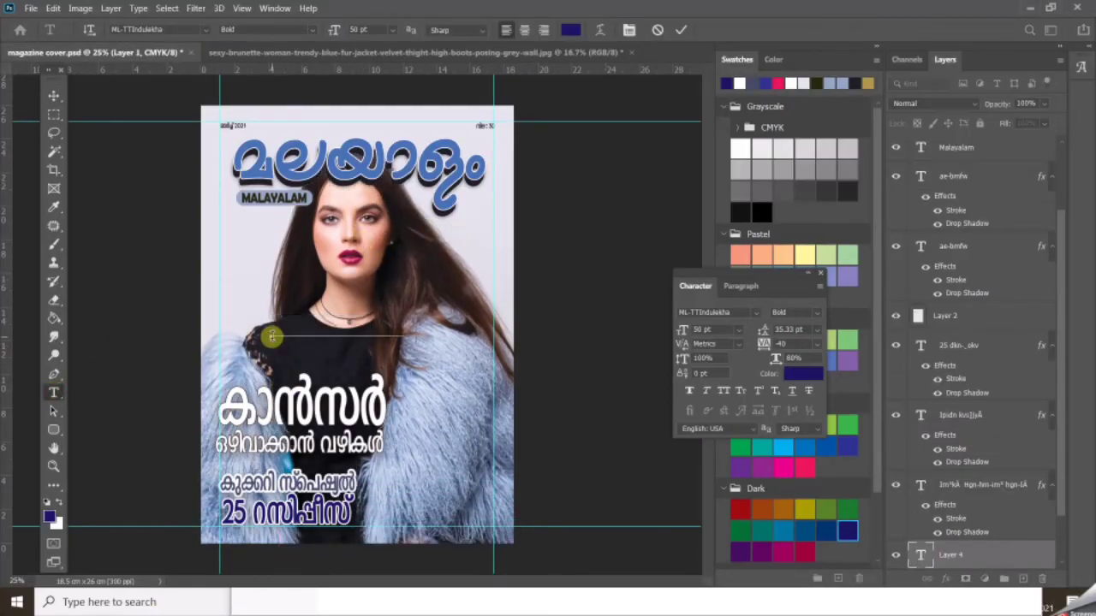
key(ctrl+v)
click(53, 95)
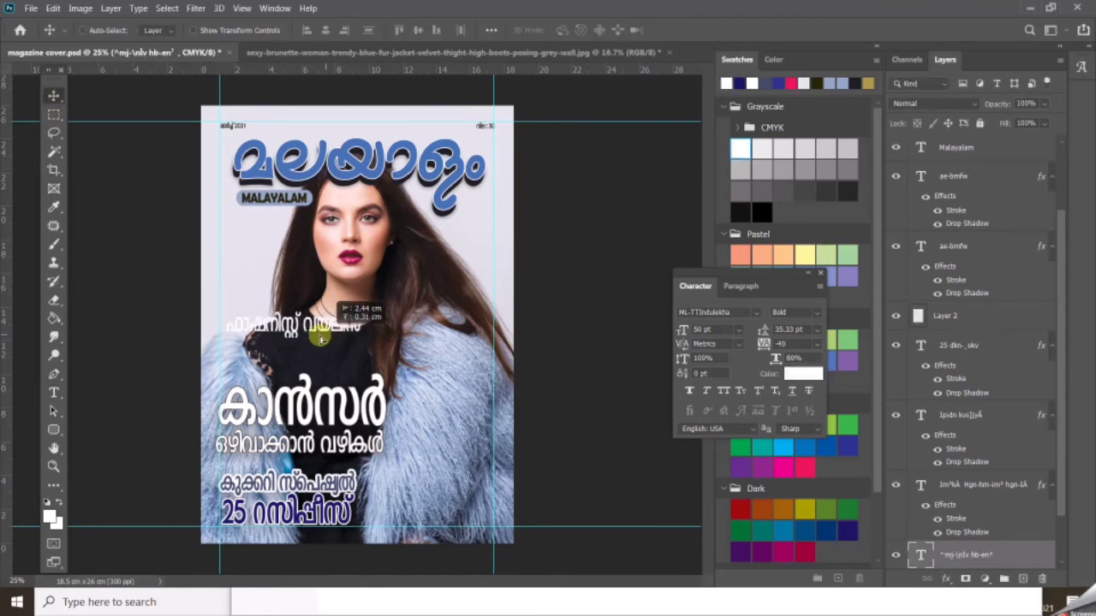
Step: Add a drop shadow and an 8 px near-black stroke, sampled from the dress, to the ഫാഷനിസ്റ്റ് വയലിൻ text
click(575, 509)
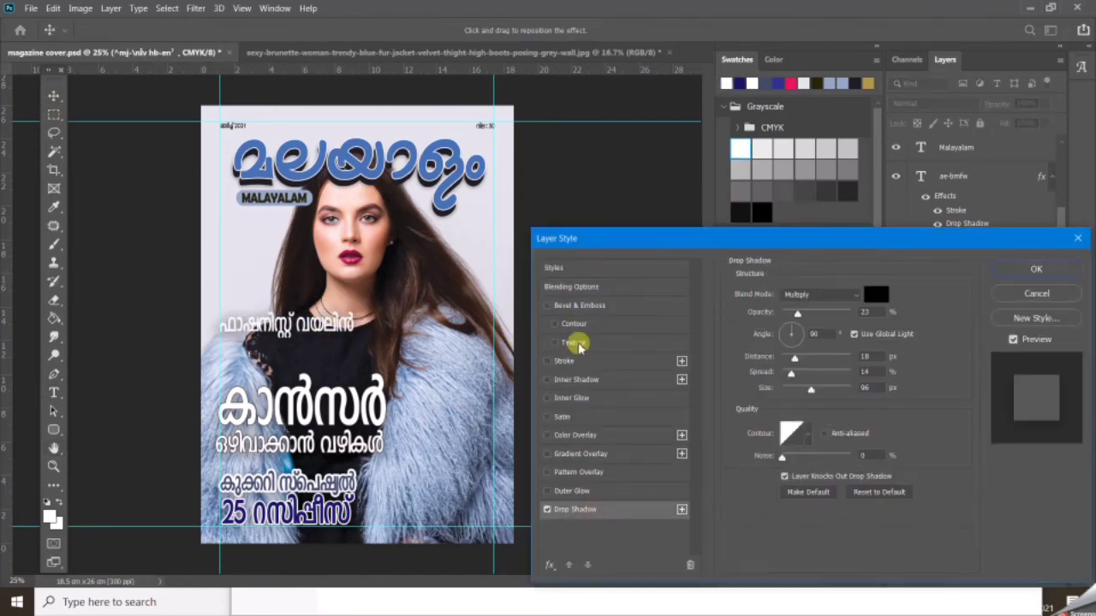
click(569, 360)
click(764, 394)
click(354, 367)
click(808, 329)
drag(790, 293, 788, 294)
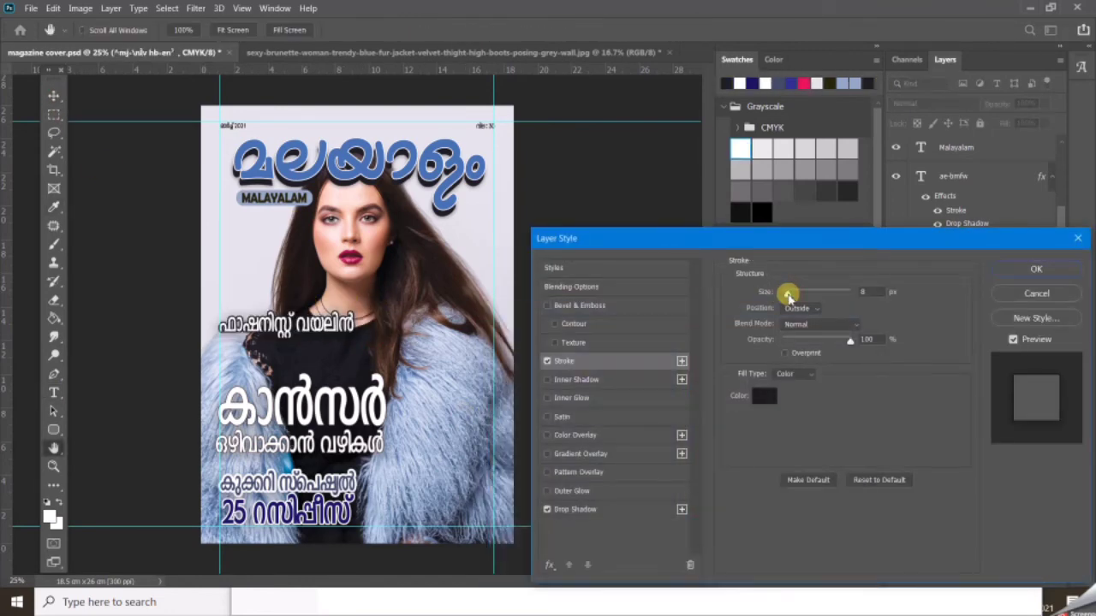
click(1036, 269)
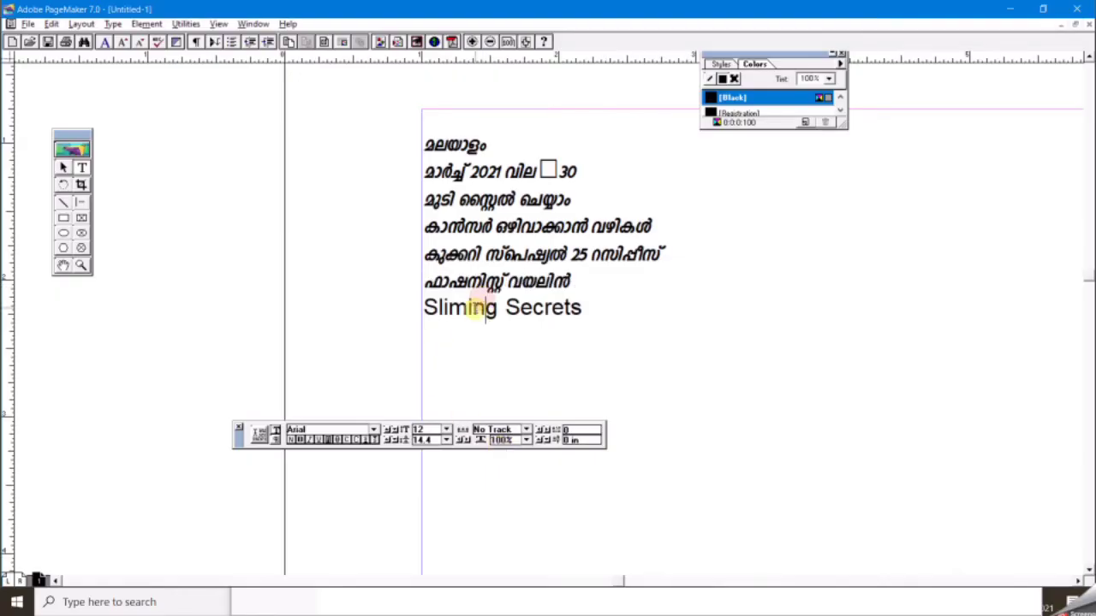
Step: Copy Sliming Secrets from PageMaker, paste it as a new text layer below ഫാഷനിസ്റ്റ് വയലിൻ and set its font to Arial
triple_click(418, 311)
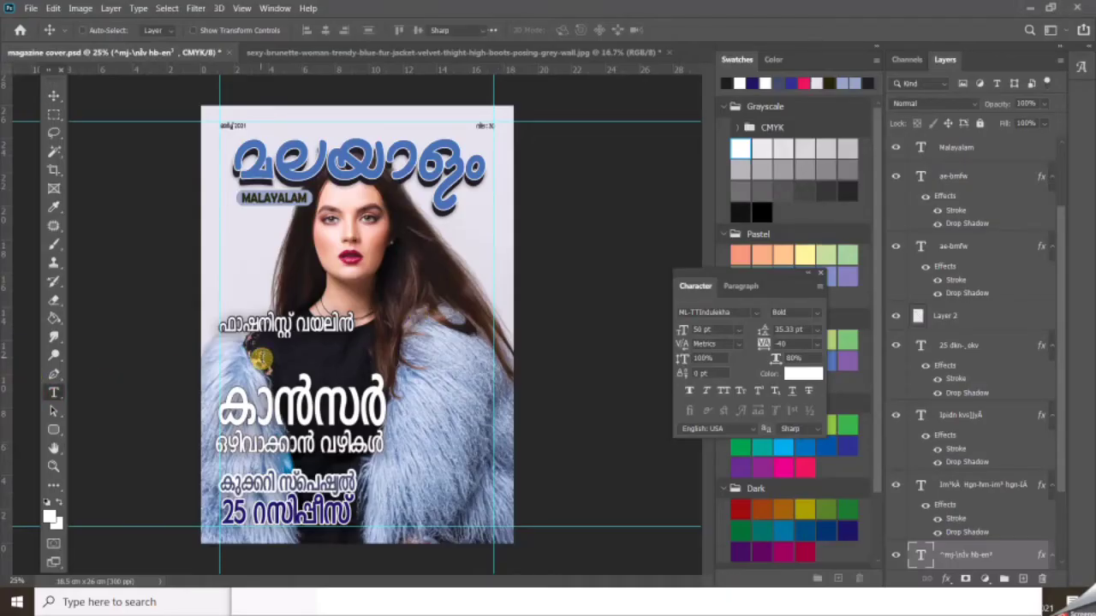
click(261, 359)
text(ടഹശാശിഴ ടലരുലലെ)
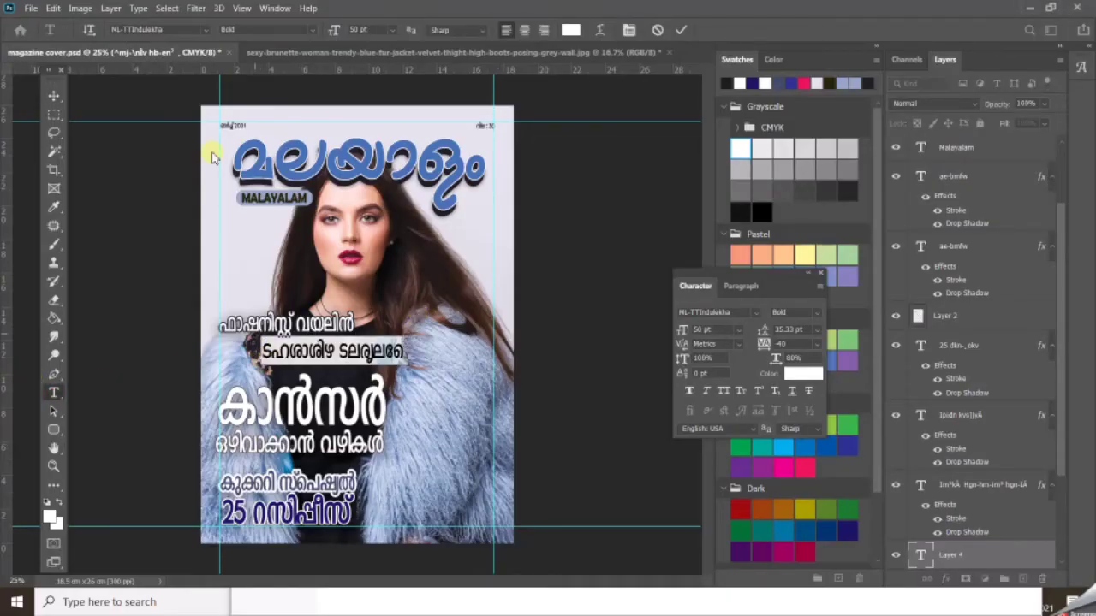
text(arial)
key(Return)
click(296, 351)
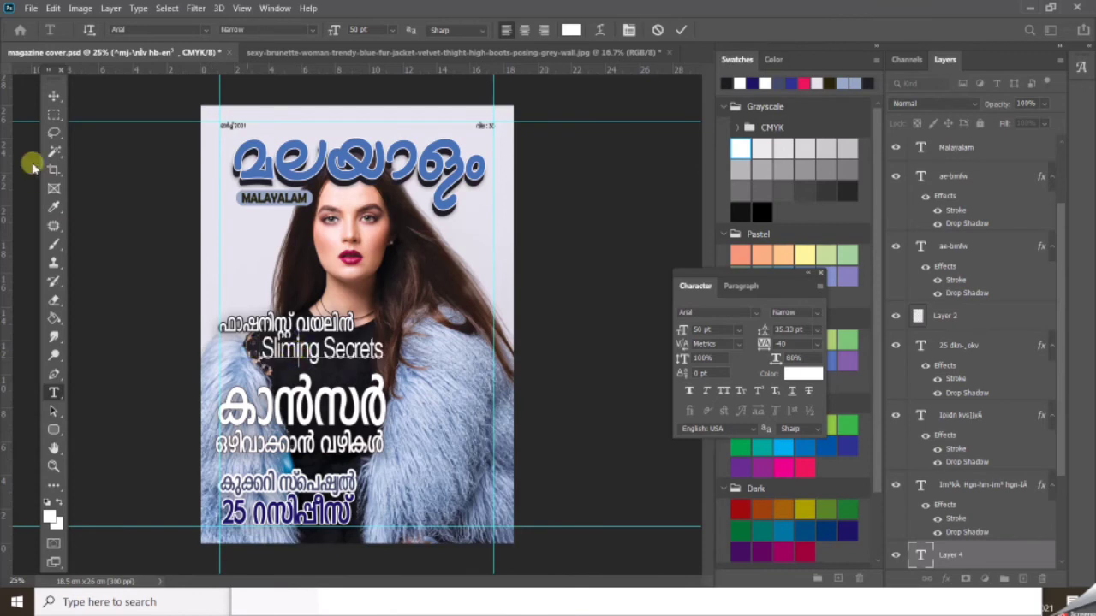
Step: Reduce the Sliming Secrets text to 35.92 pt and place it flush with the right end of the line above
click(54, 96)
mouse_move(352, 352)
mouse_down()
mouse_move(306, 351)
mouse_move(338, 358)
mouse_up()
key(ctrl+t)
key(Escape)
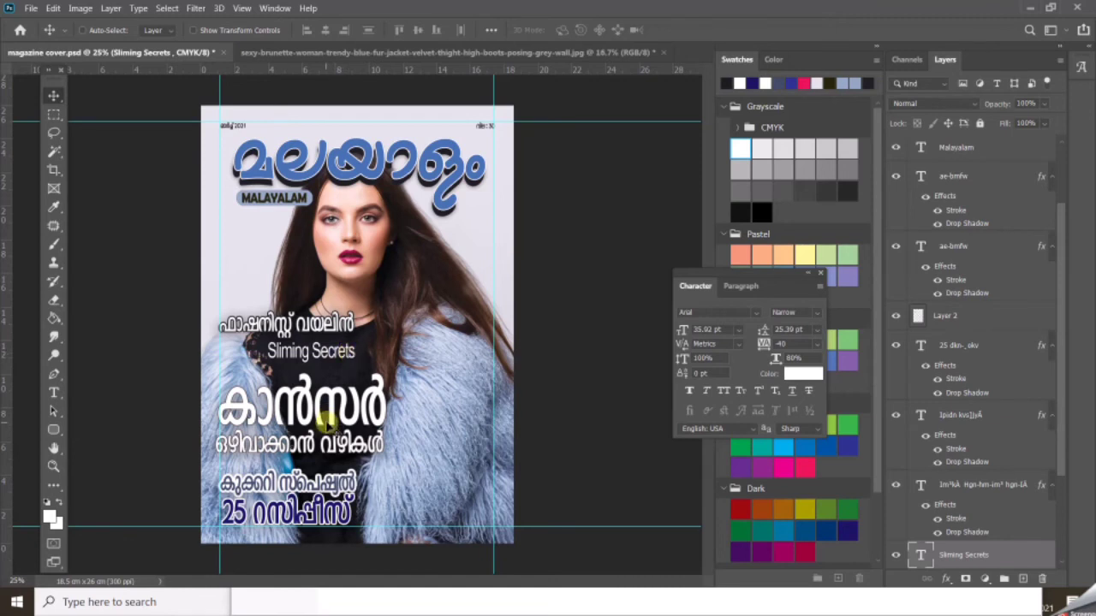
Step: Recolour both lines of the കാൻസർ headline pure yellow
double_click(267, 413)
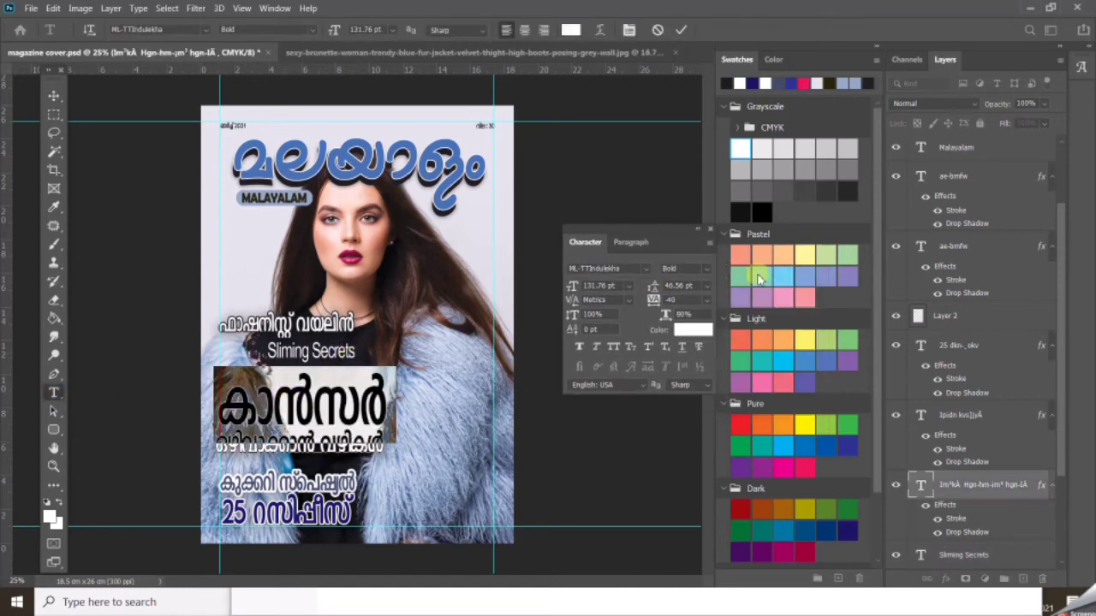
key(alt+BackSpace)
click(357, 405)
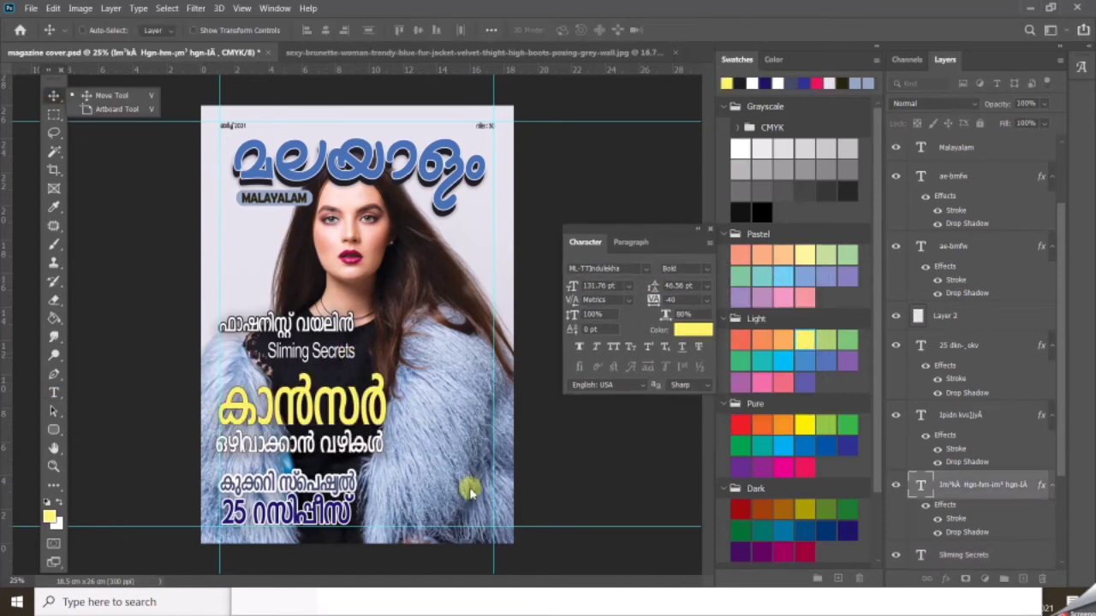
key(ctrl+a)
click(805, 423)
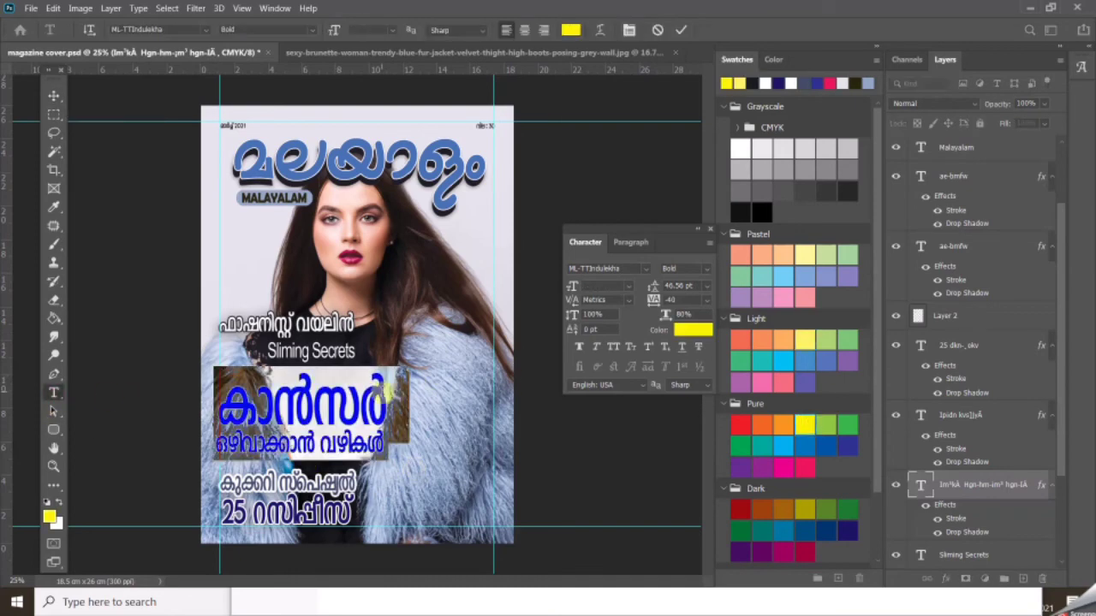
click(53, 96)
Step: Review the whole cover with the panels and guides hidden
click(349, 494)
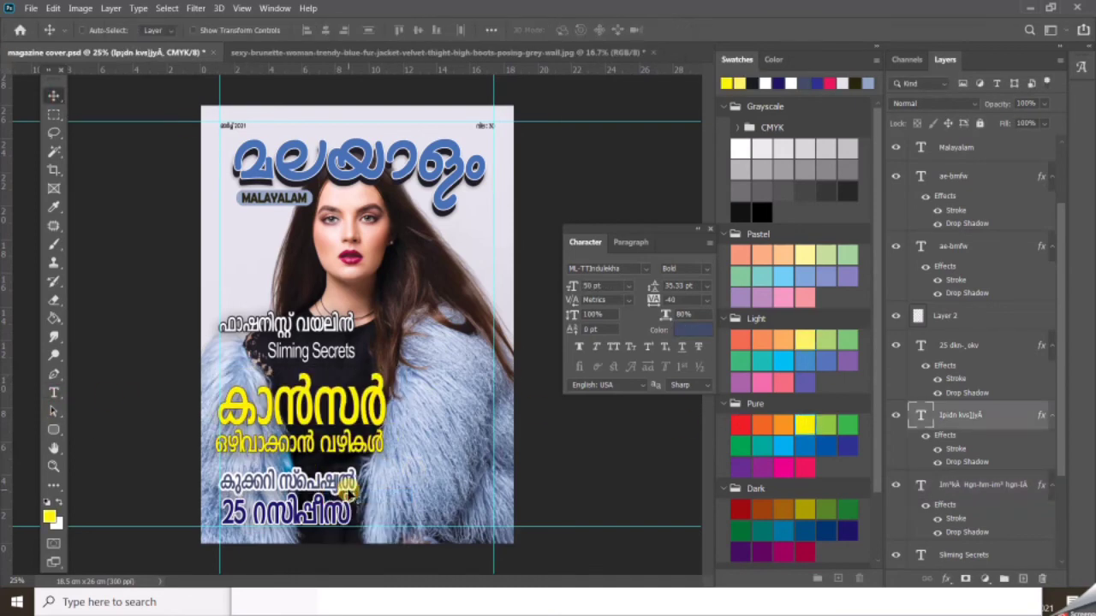
key(Tab)
key(ctrl+plus)
key(ctrl+minus)
key(ctrl+minus)
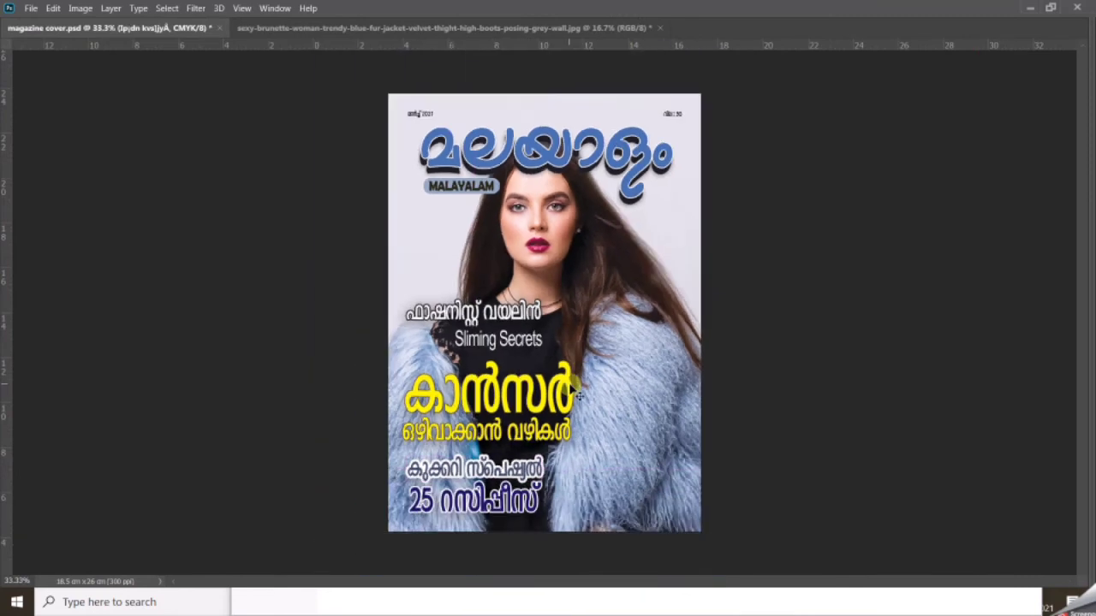
key(ctrl+t)
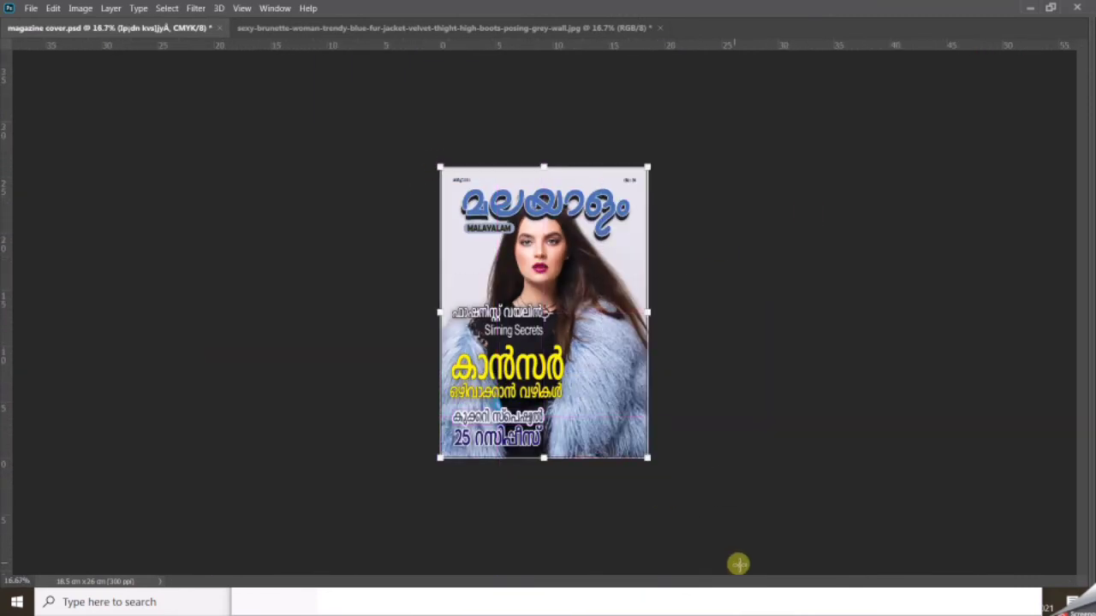
key(Return)
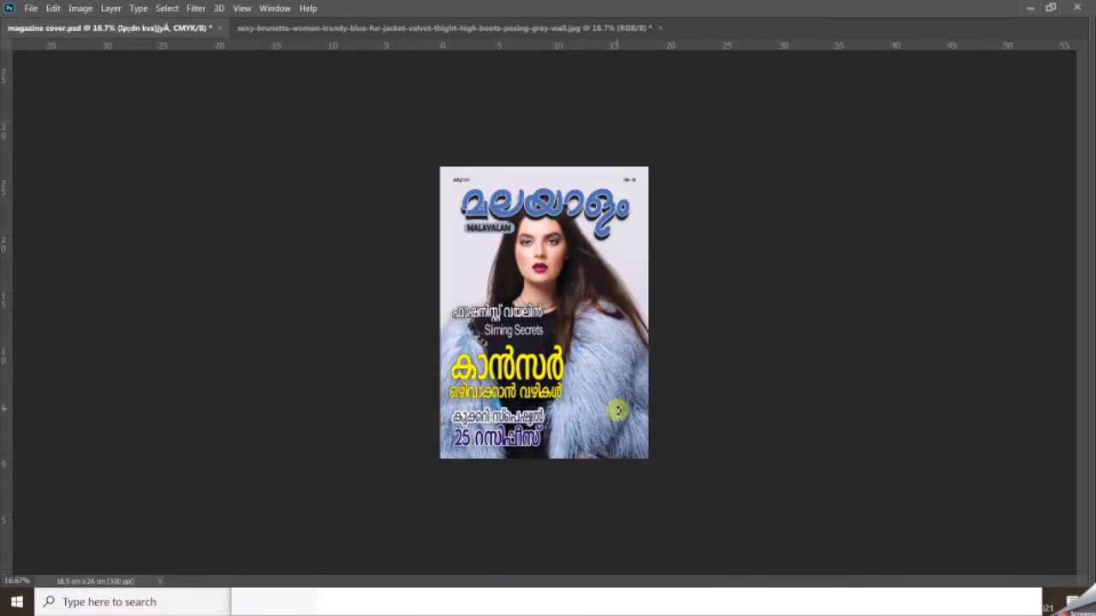
Step: Select the model photo layer and free-transform it much larger, positioning the face directly below the masthead
right_click(597, 324)
click(625, 336)
drag(443, 459, 346, 522)
drag(648, 168, 770, 100)
drag(589, 309, 579, 360)
drag(714, 131, 720, 125)
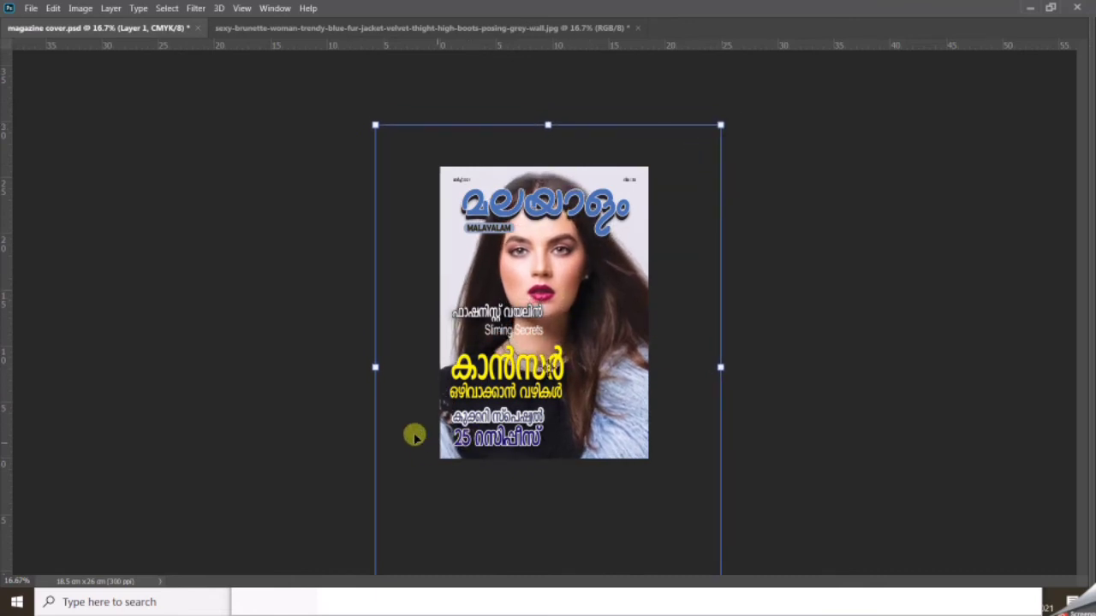
double_click(584, 268)
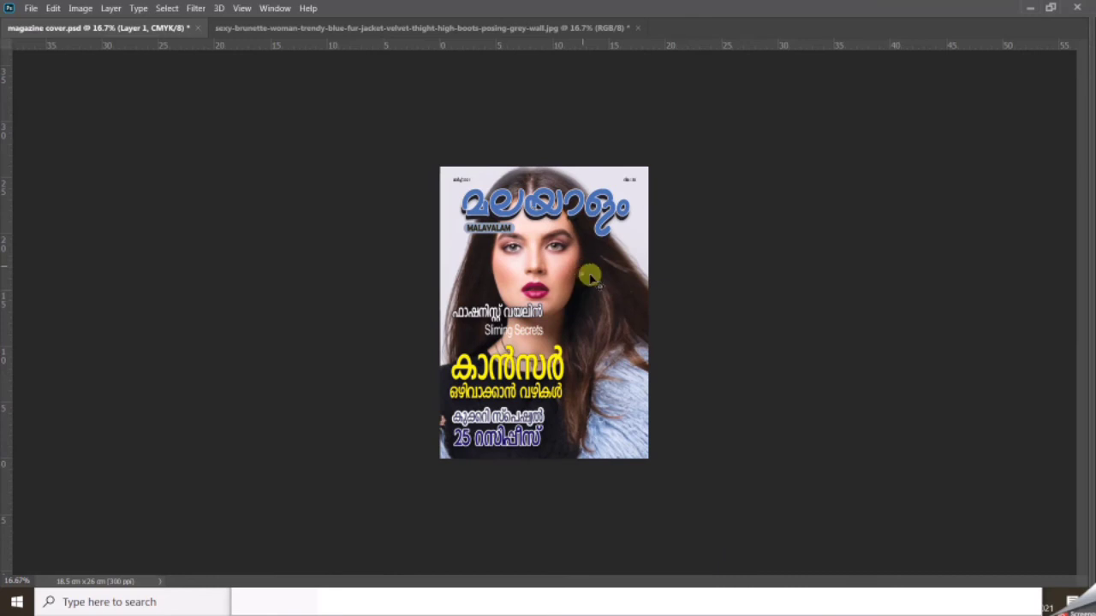
Step: Nudge the enlarged model photo slightly down behind the masthead
key(shift+Down)
key(shift+Down)
key(shift+Down)
key(shift+Down)
key(shift+Down)
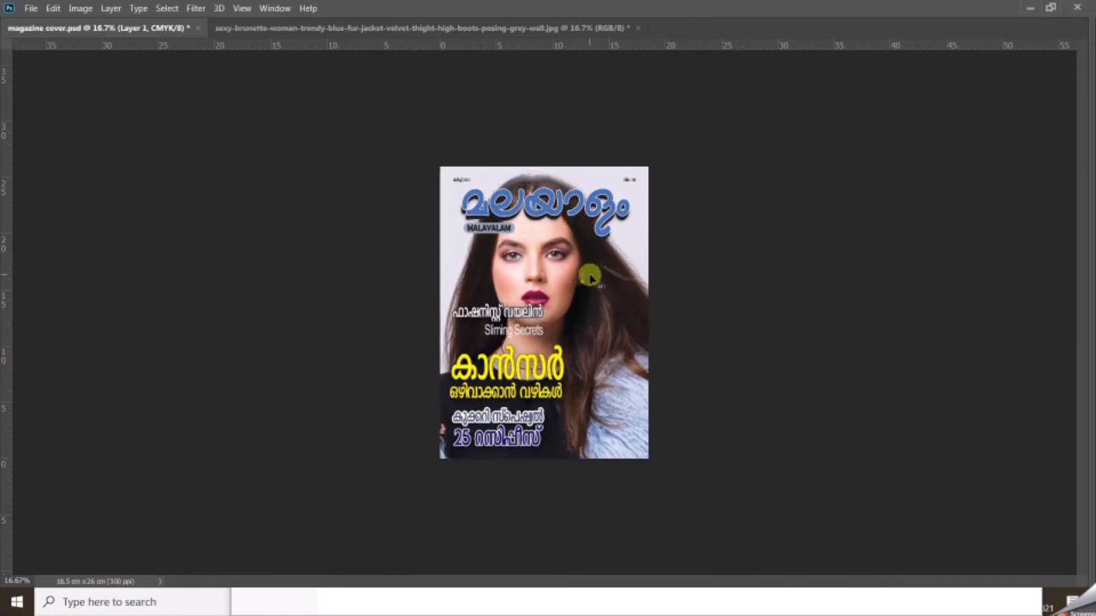
key(ctrl+plus)
key(ctrl+minus)
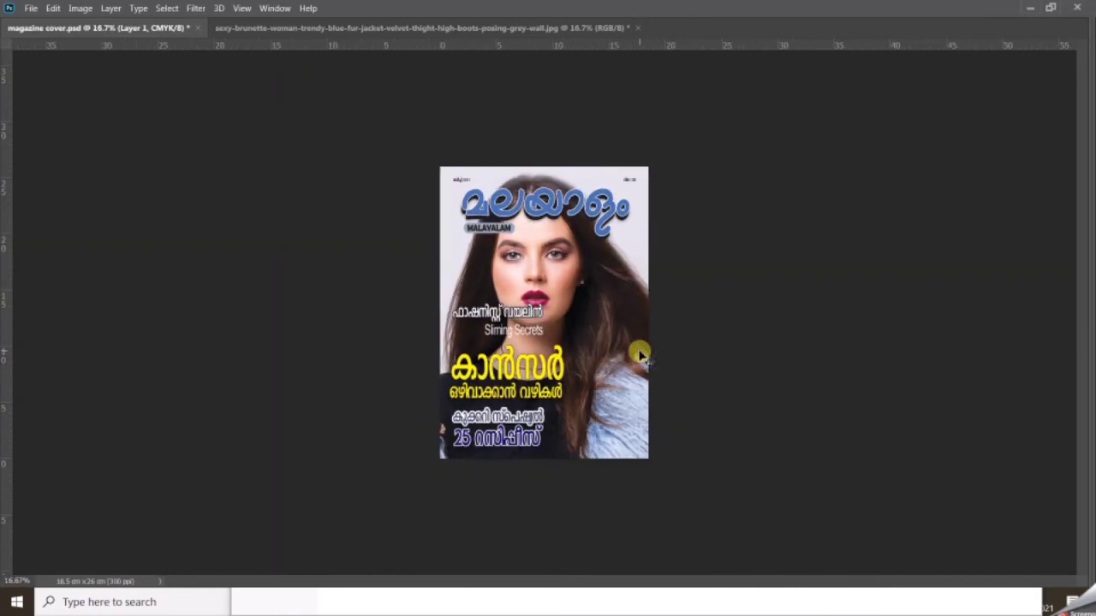
key(c)
drag(435, 157, 796, 609)
key(Return)
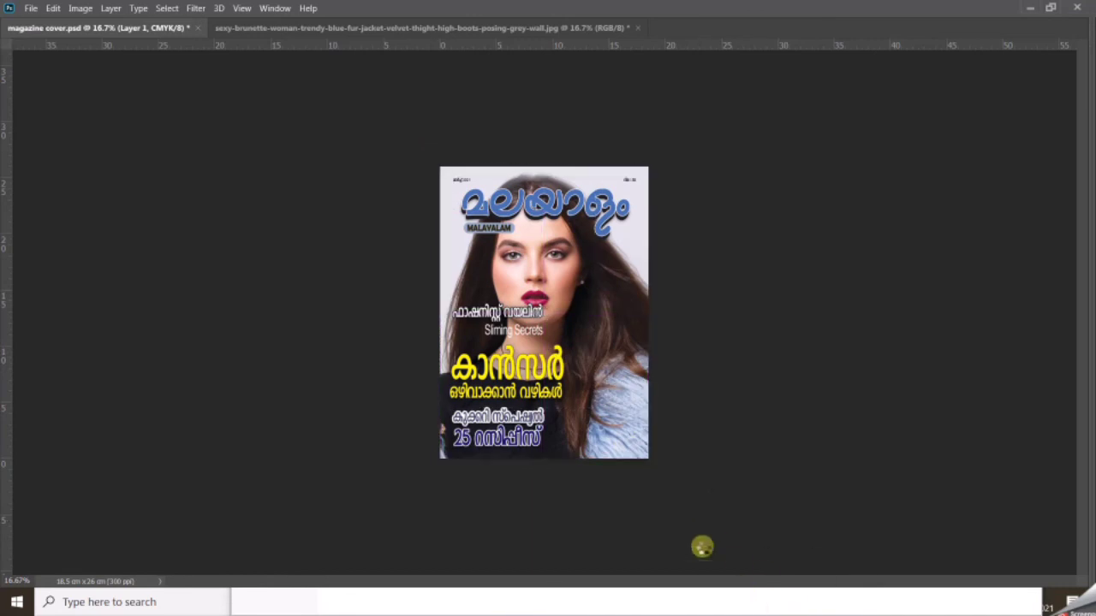
Step: Show the guides and scale down the കുക്കറി സ്പെഷ്യൽ and 25 റസിപ്പീസ് lines together, keeping them in the bottom-left margin corner
key(ctrl+semicolon)
key(ctrl+plus)
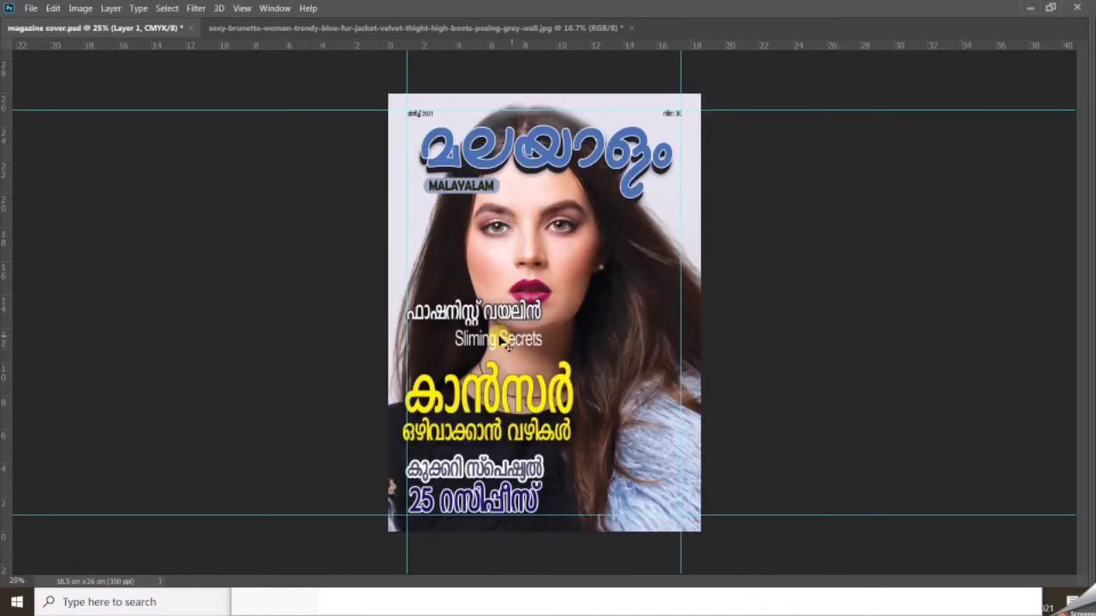
right_click(502, 468)
click(513, 475)
ctrl+shift+click(526, 500)
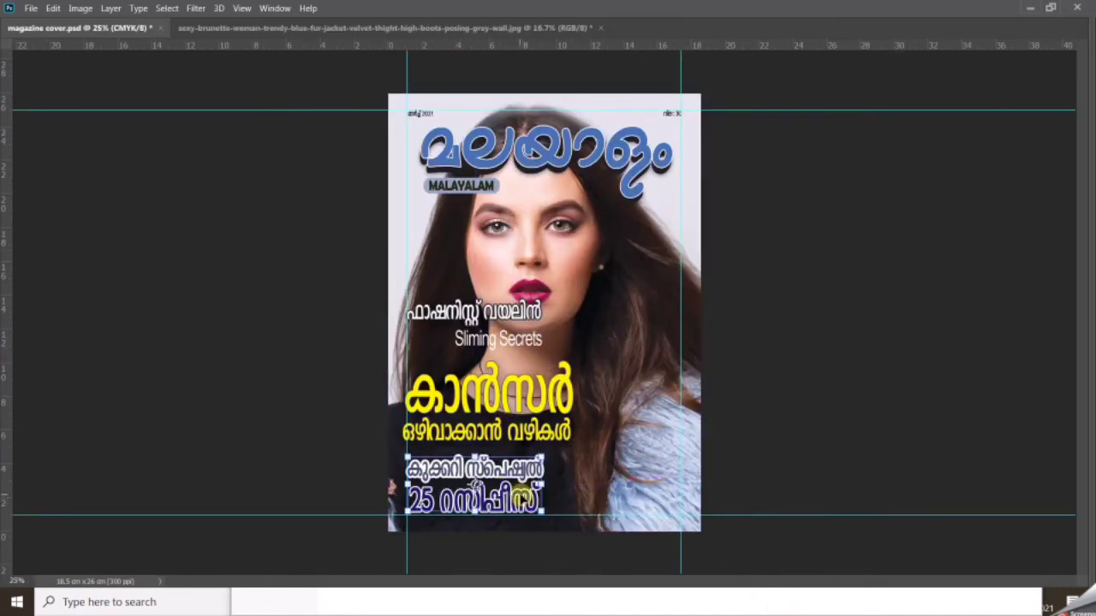
drag(407, 460, 445, 486)
key(Return)
Step: Scale down the yellow കാൻസർ headline, move it just above the cookery lines and align it to the left margin guide
click(488, 395)
drag(591, 355, 527, 402)
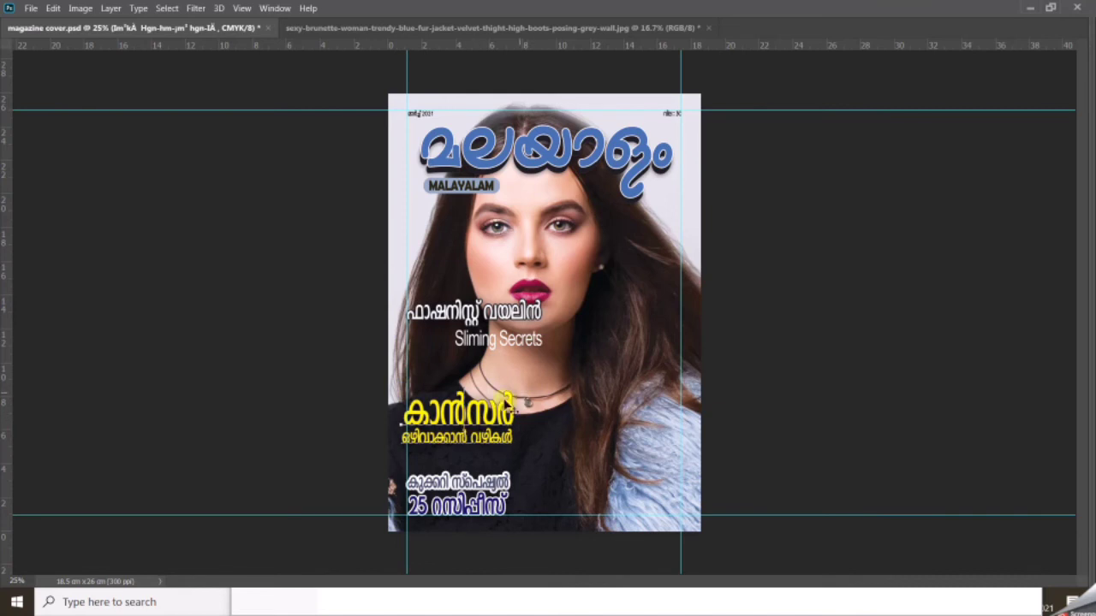
drag(492, 414, 492, 430)
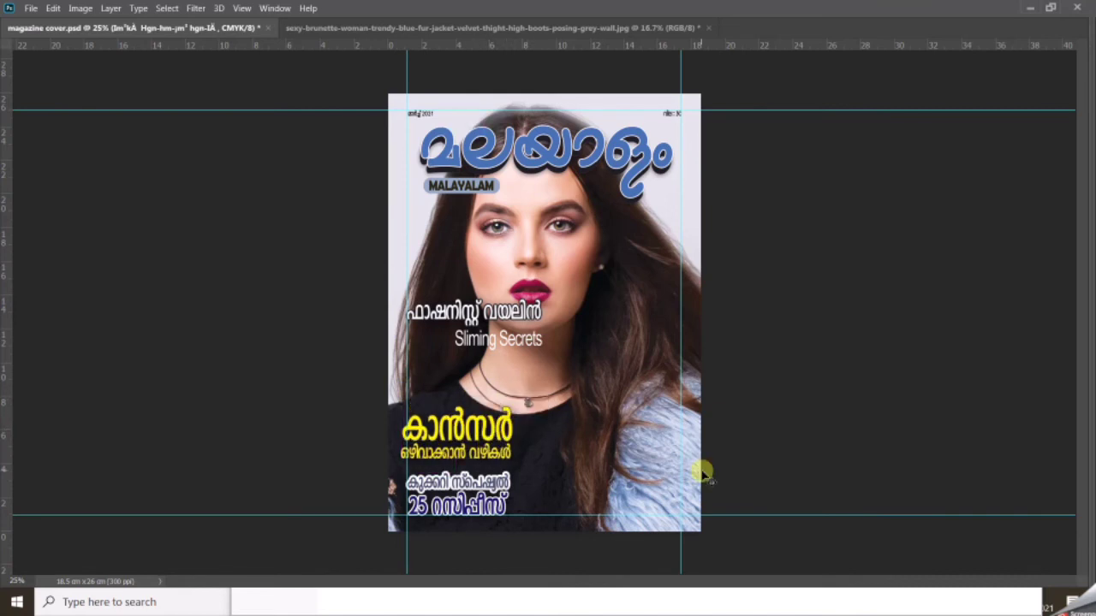
key(Right)
key(Right)
key(Right)
key(Right)
key(Right)
Step: Move the ഫാഷനിസ്റ്റ് വയലിൻ and Sliming Secrets lines together to the cover's bottom-right corner, scaling them down slightly beside the cookery lines
drag(514, 317, 512, 367)
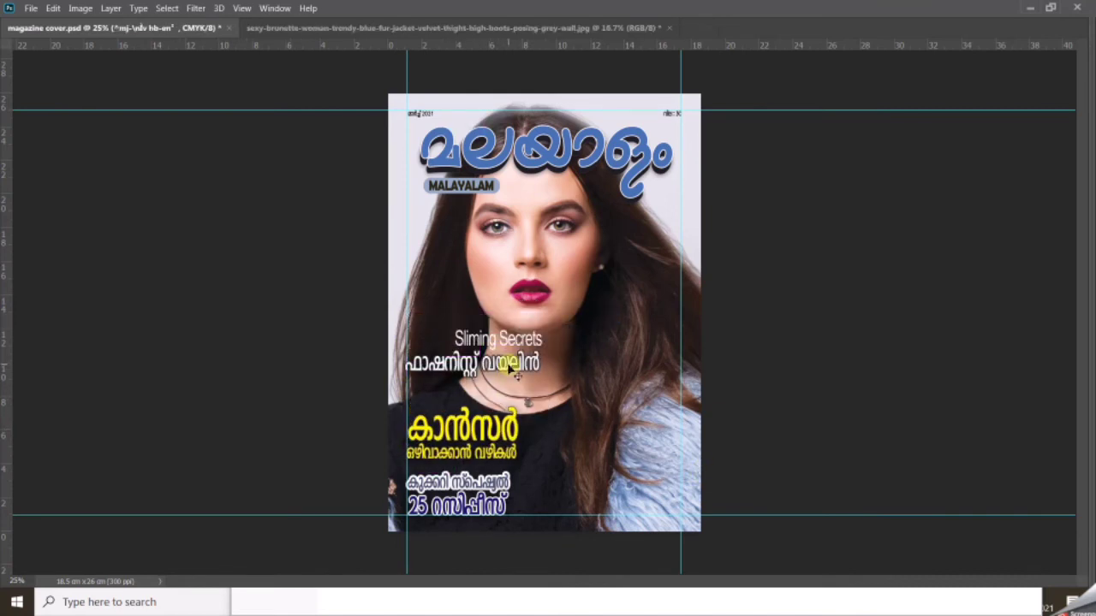
key(ctrl+z)
right_click(509, 341)
shift+click(518, 350)
drag(512, 316, 510, 375)
drag(538, 411, 625, 482)
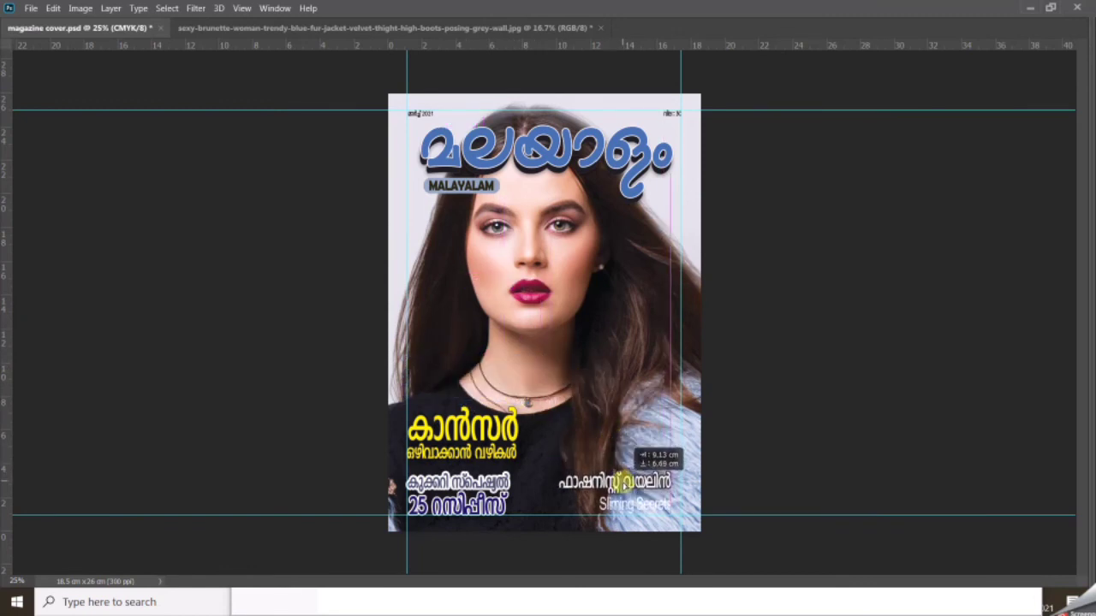
drag(563, 506, 565, 505)
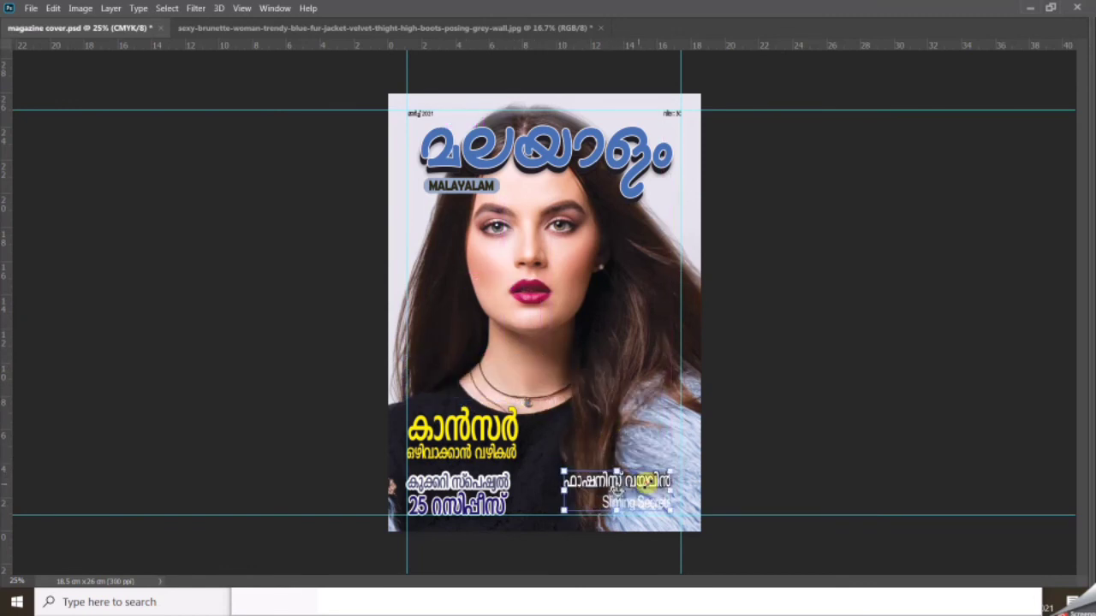
Step: Select the yellow കാൻസർ headline and enlarge it proportionally, keeping it against the left margin guide above the cookery lines
right_click(485, 431)
click(501, 437)
drag(524, 398, 557, 377)
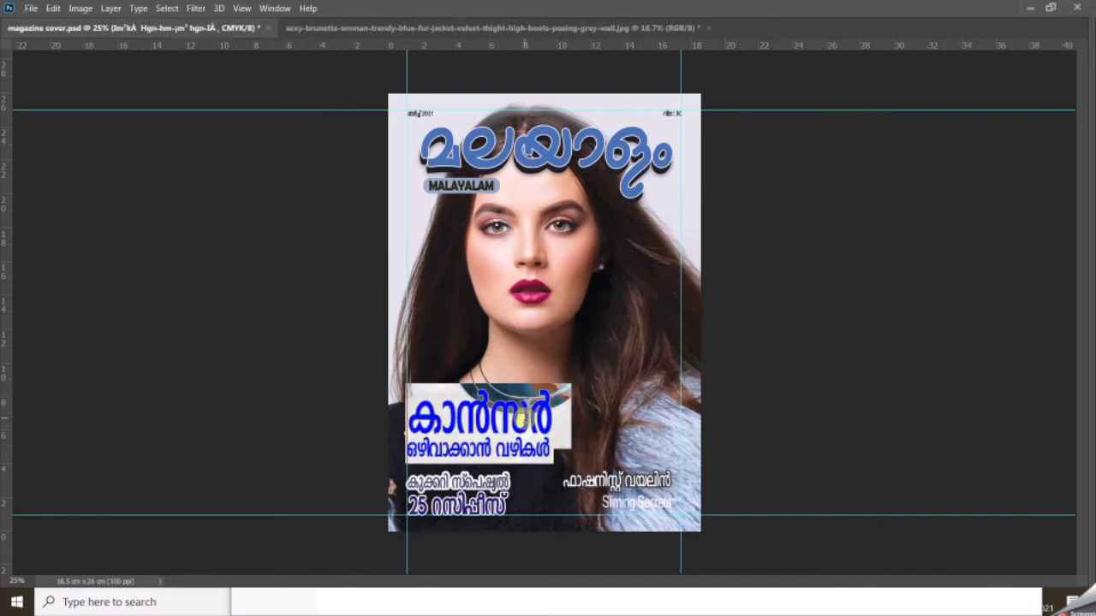
Step: Bring back the panels and recolour the Sliming Secrets text black
key(F7)
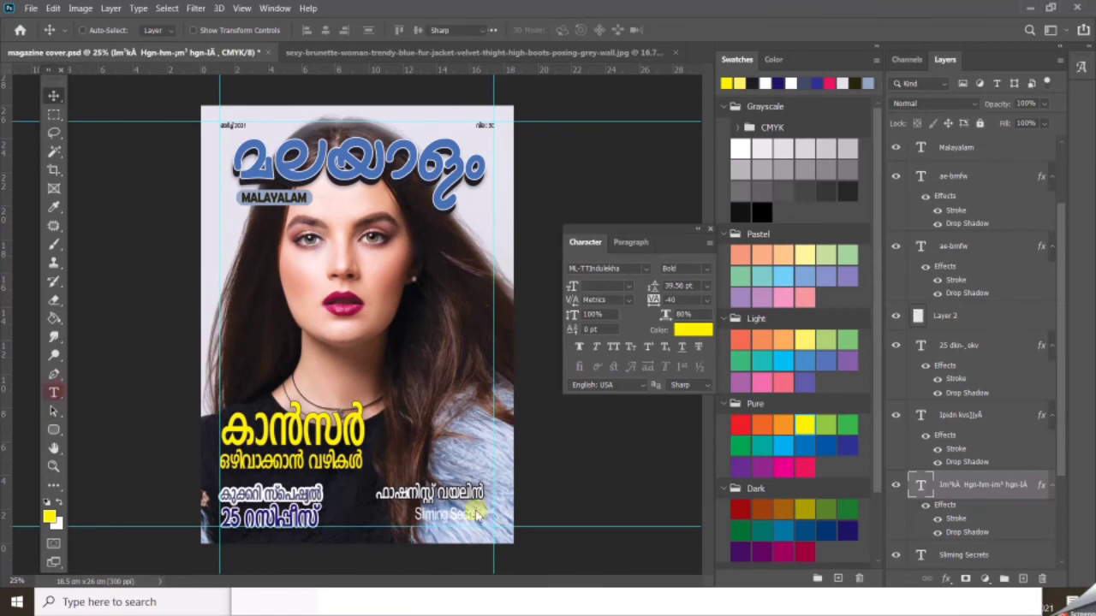
click(478, 515)
key(ctrl+a)
click(762, 212)
click(53, 96)
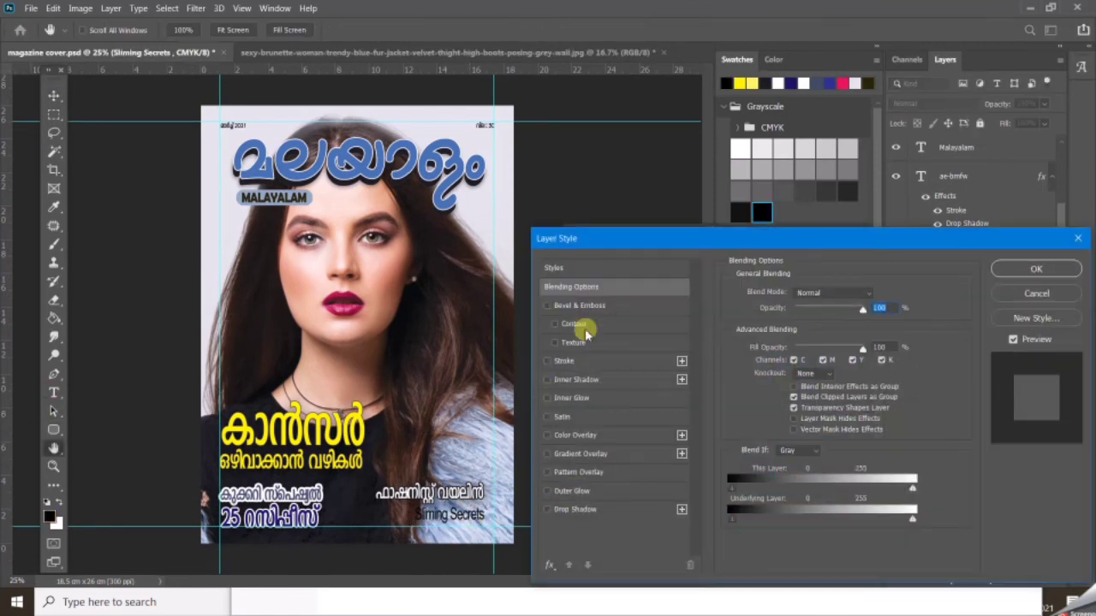
Step: Add a 7 px white stroke to the Sliming Secrets text layer
click(573, 359)
click(761, 396)
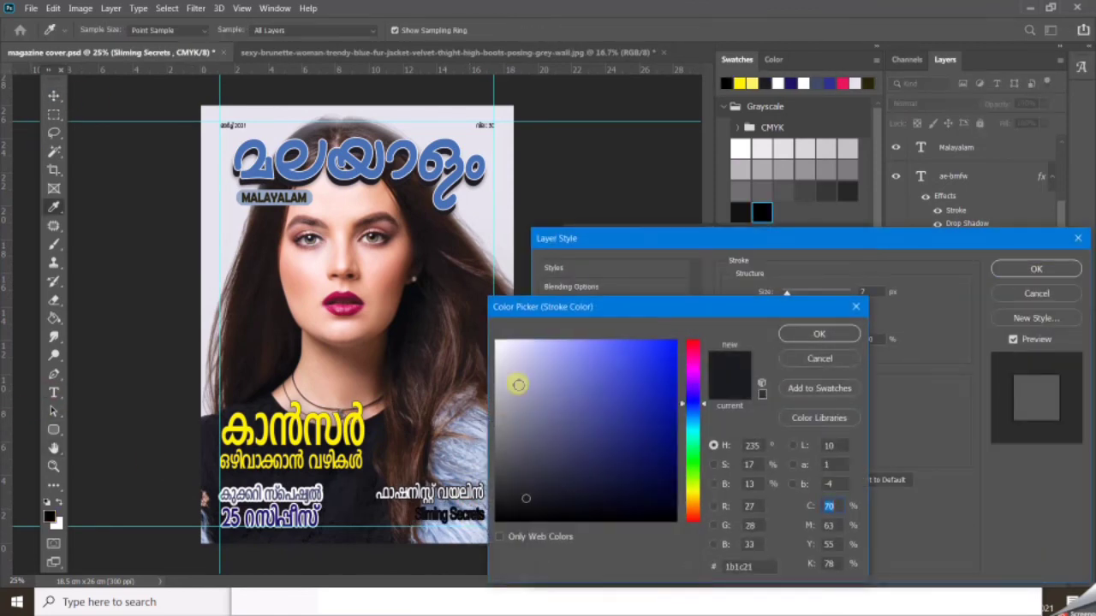
drag(519, 385, 497, 341)
click(843, 336)
click(1032, 269)
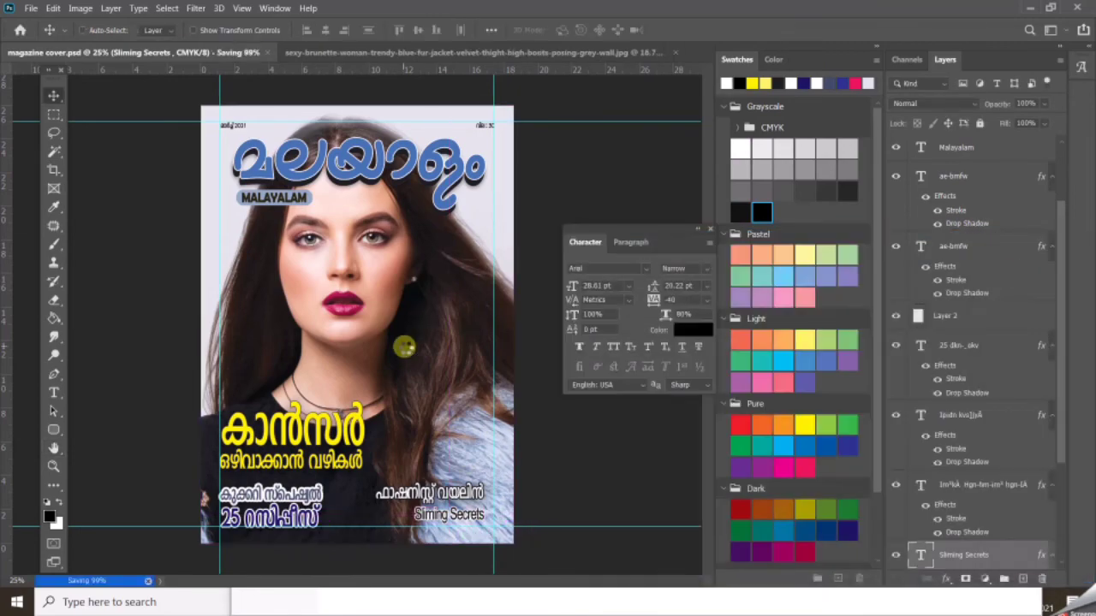
Step: Switch to PageMaker, copy the മുടി സ്റ്റൈൽ ചെയ്യാം line and return to the Photoshop cover
key(alt+Tab)
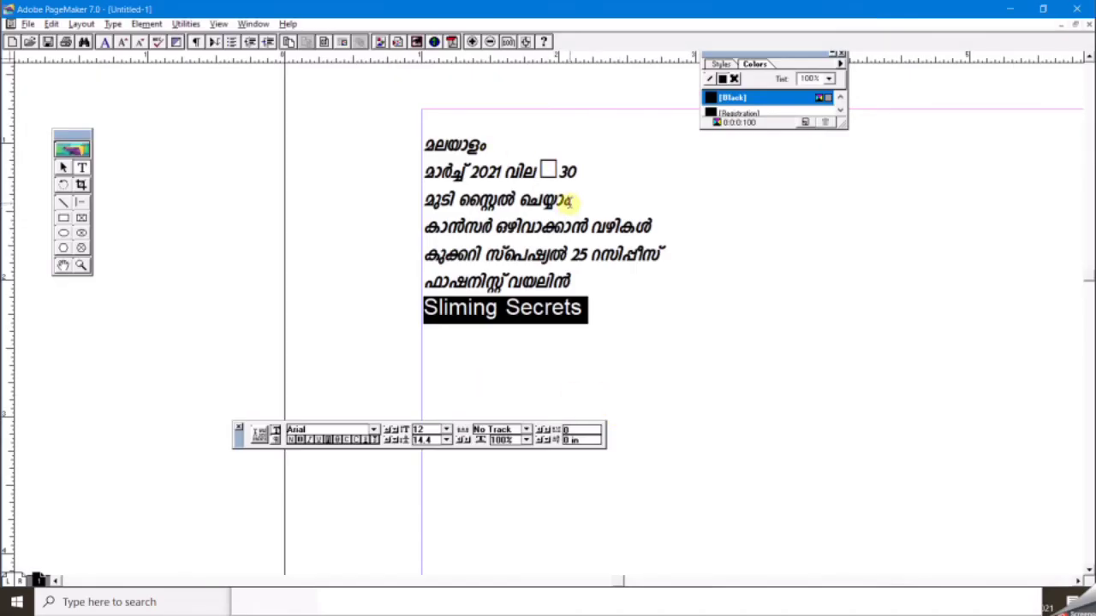
drag(567, 200, 399, 200)
key(alt+Tab)
Step: Draw a circular selection beside the model's cheek and fill it on a new layer with a pale lavender sampled from the jacket
right_click(53, 114)
click(94, 129)
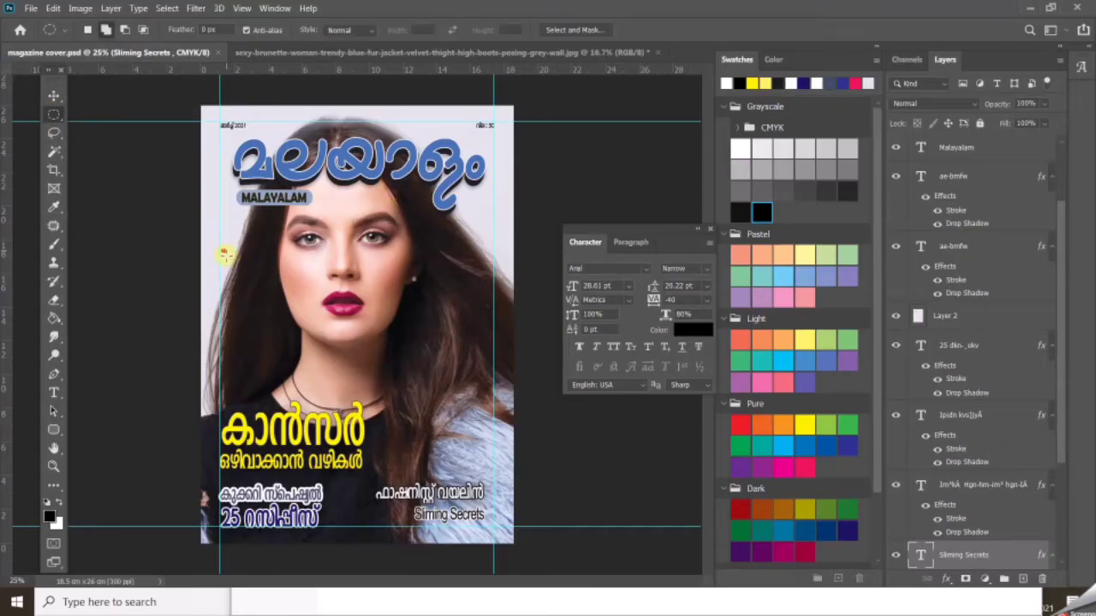
drag(221, 250, 301, 334)
key(ctrl+shift+n)
key(Return)
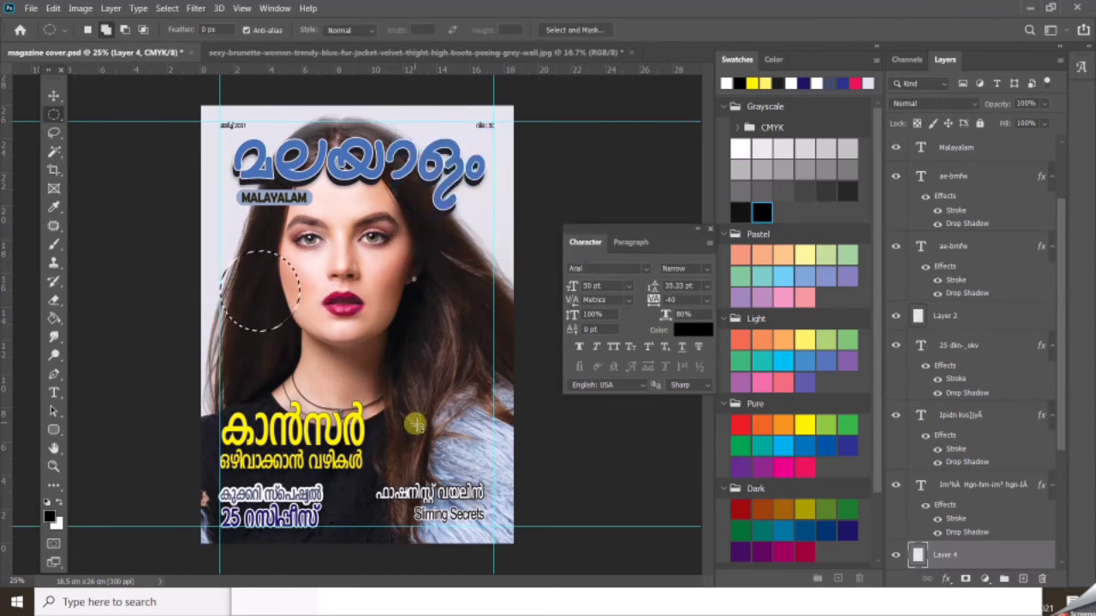
key(i)
click(460, 441)
key(g)
click(280, 307)
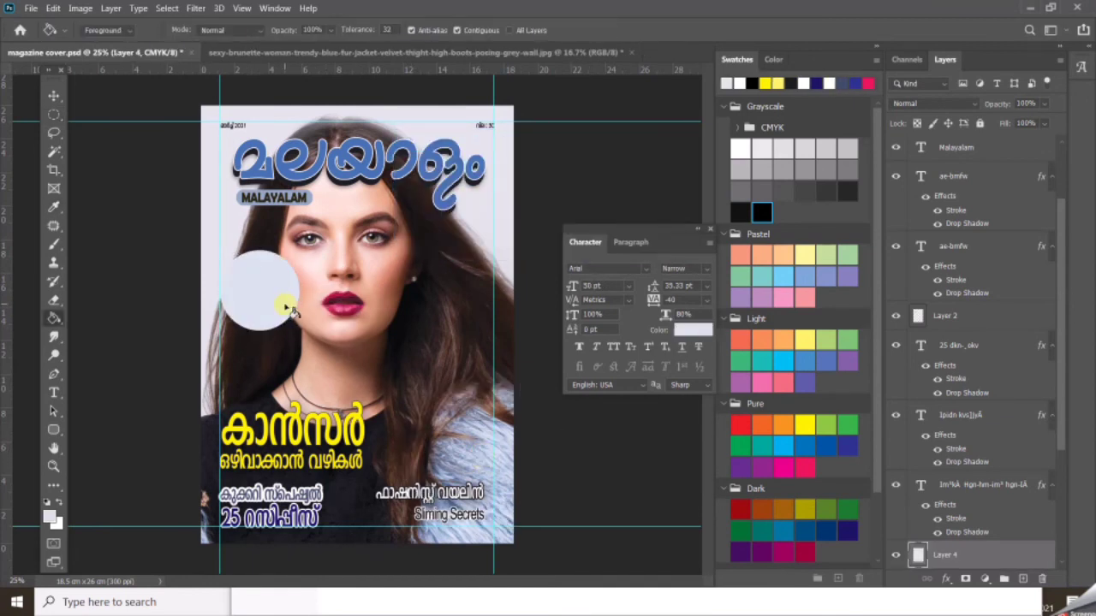
Step: Scale the lavender circle down to about 80% and move it lower along the left margin guide, above the കാൻസർ headline
key(ctrl+t)
drag(302, 247, 283, 267)
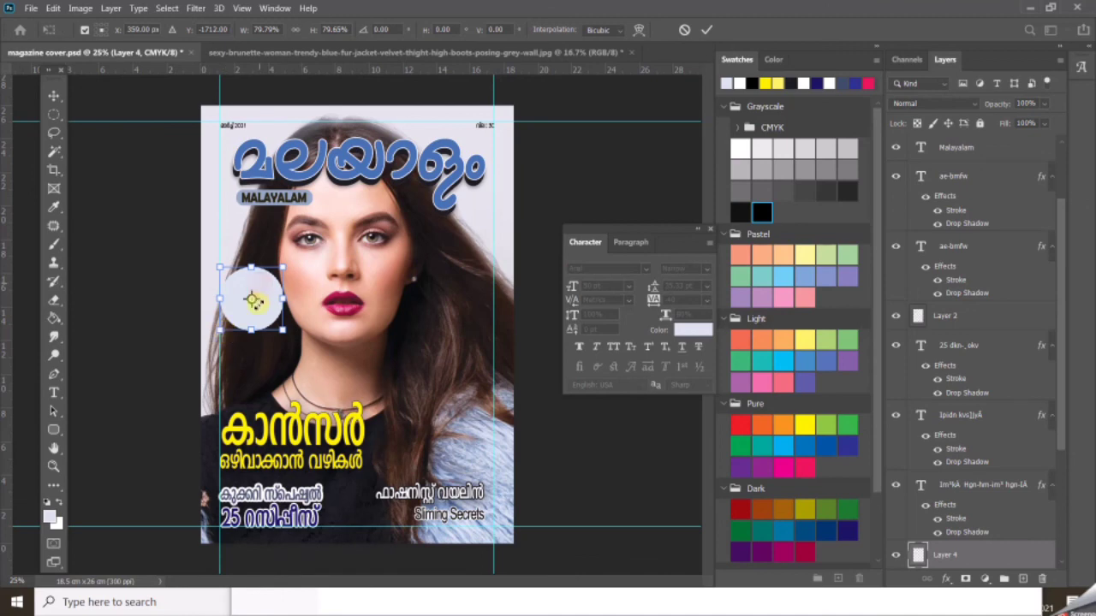
key(Return)
key(v)
drag(256, 305, 268, 347)
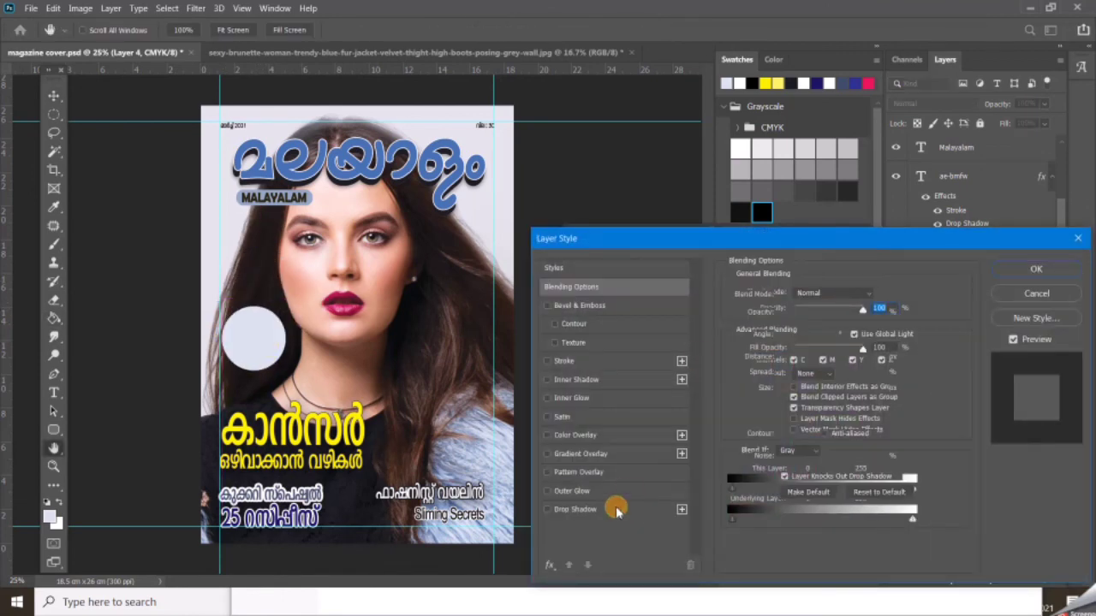
Step: Give the circle layer a drop shadow and a white outside stroke of 13 px
click(611, 506)
click(577, 363)
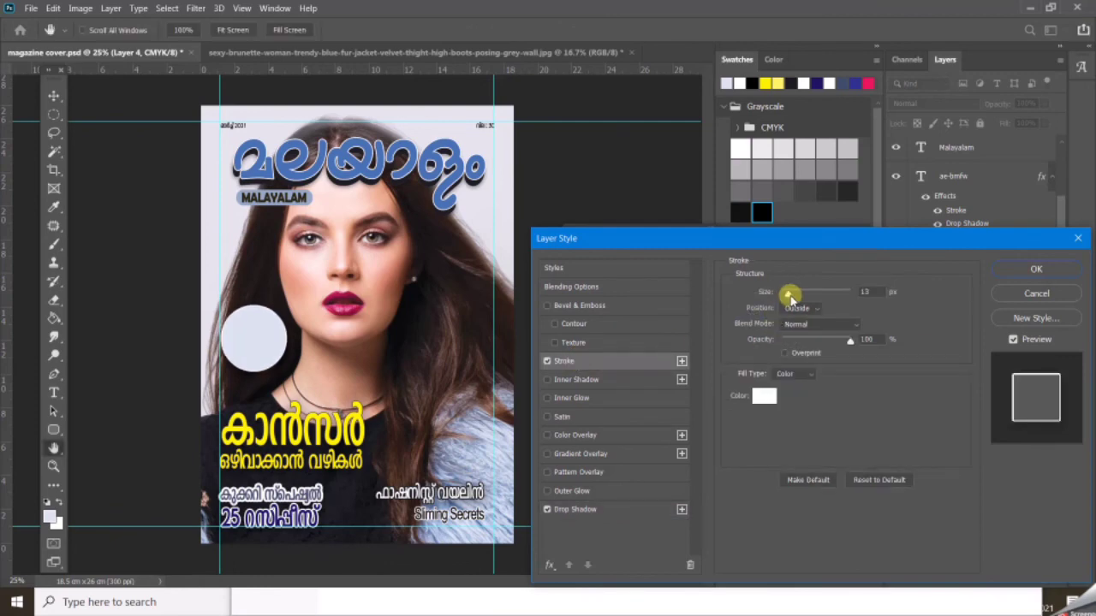
click(1035, 269)
Step: Place മുടി സ്റ്റൈൽ ചെയ്യാം over the circle as three centred lines in black 43 pt ML-TTLeela with faux bold
click(53, 392)
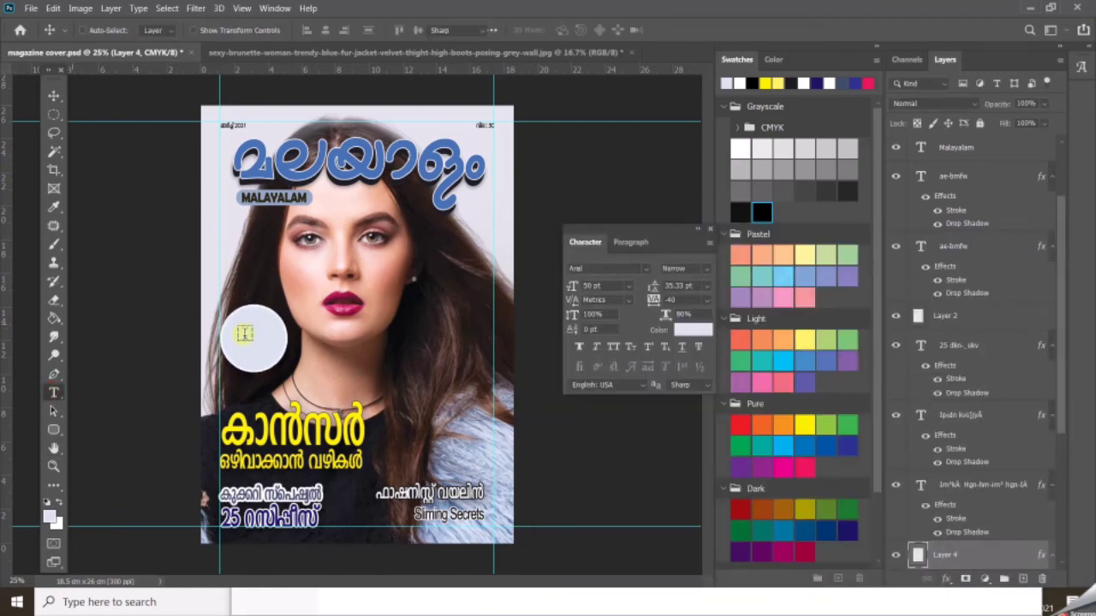
click(244, 336)
click(205, 30)
click(187, 102)
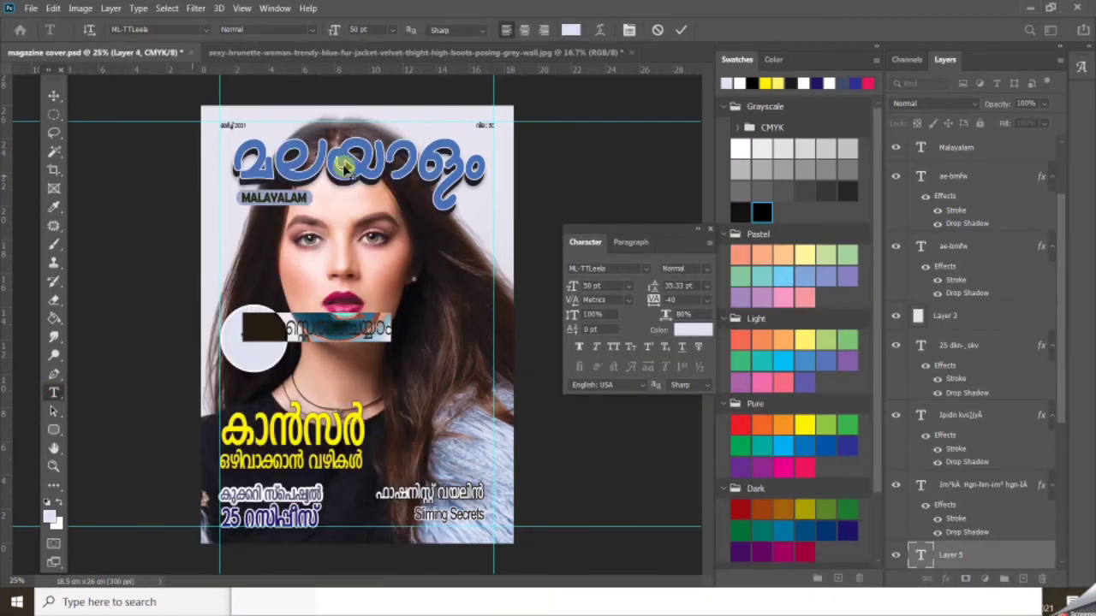
click(311, 329)
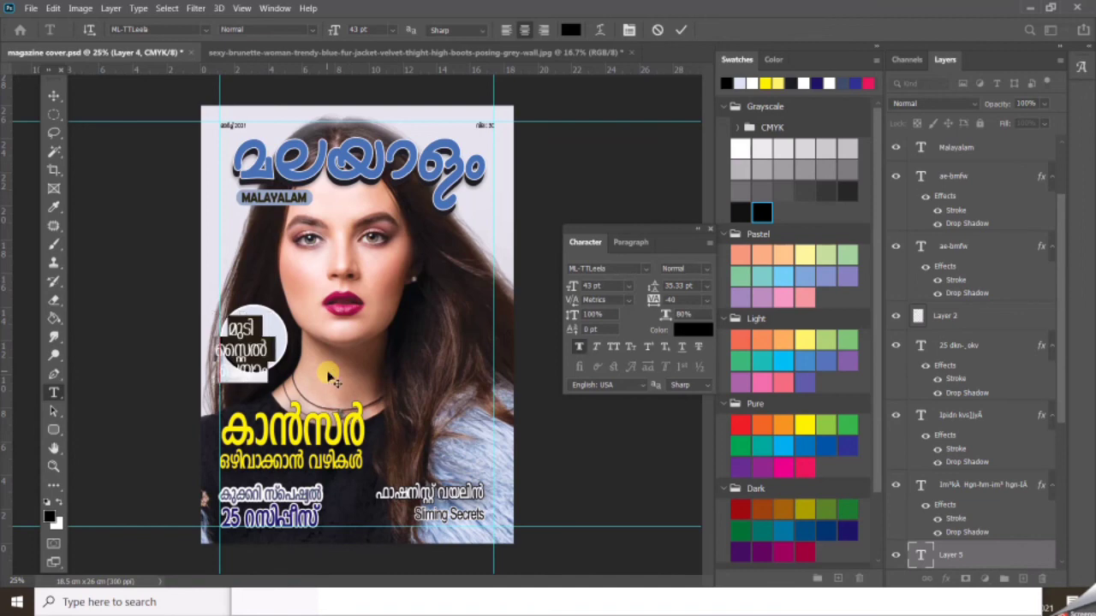
click(53, 95)
Step: Scale the മുടി സ്റ്റൈൽ ചെയ്യാം text down to fit and centre it inside the circle
scroll(257, 349, up, 1)
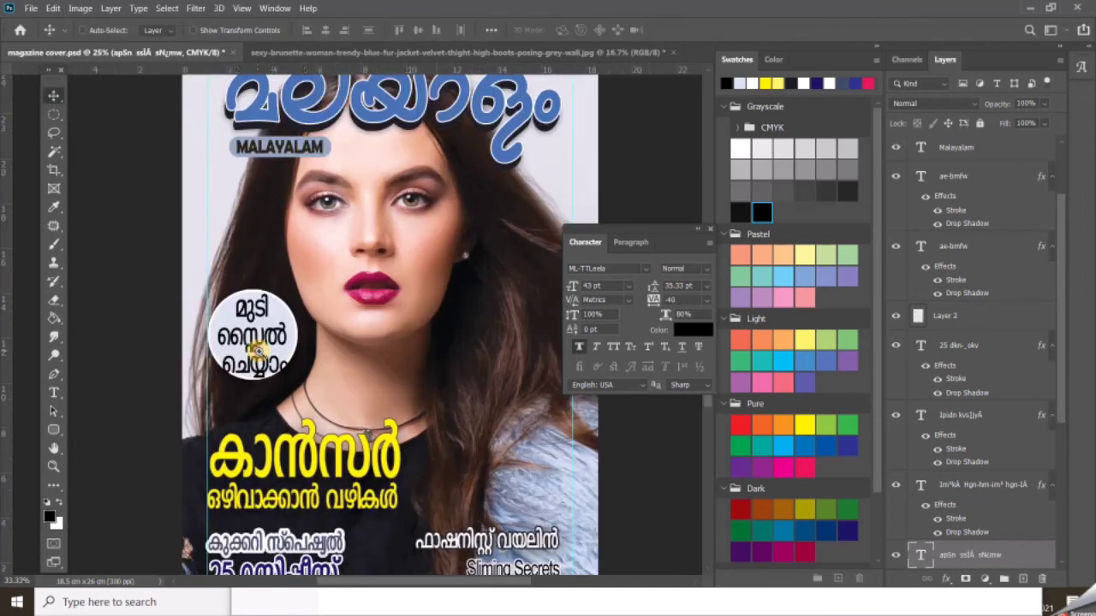
scroll(258, 351, up, 1)
key(ctrl+t)
drag(197, 395, 211, 377)
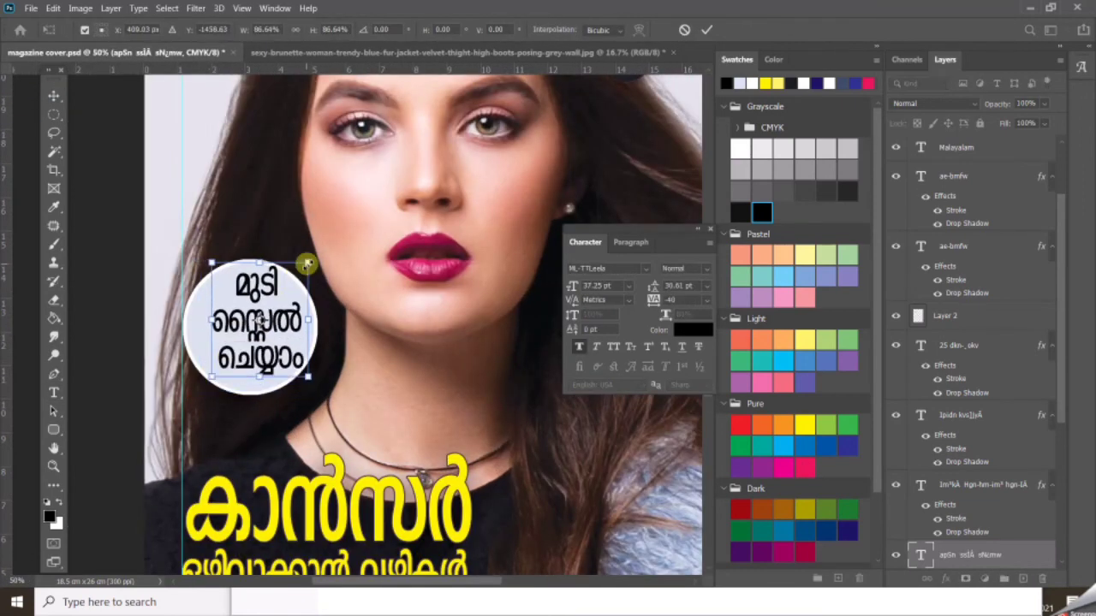
mouse_move(308, 263)
mouse_down()
mouse_move(260, 293)
mouse_move(303, 264)
mouse_up()
key(Return)
key(ctrl+t)
key(Return)
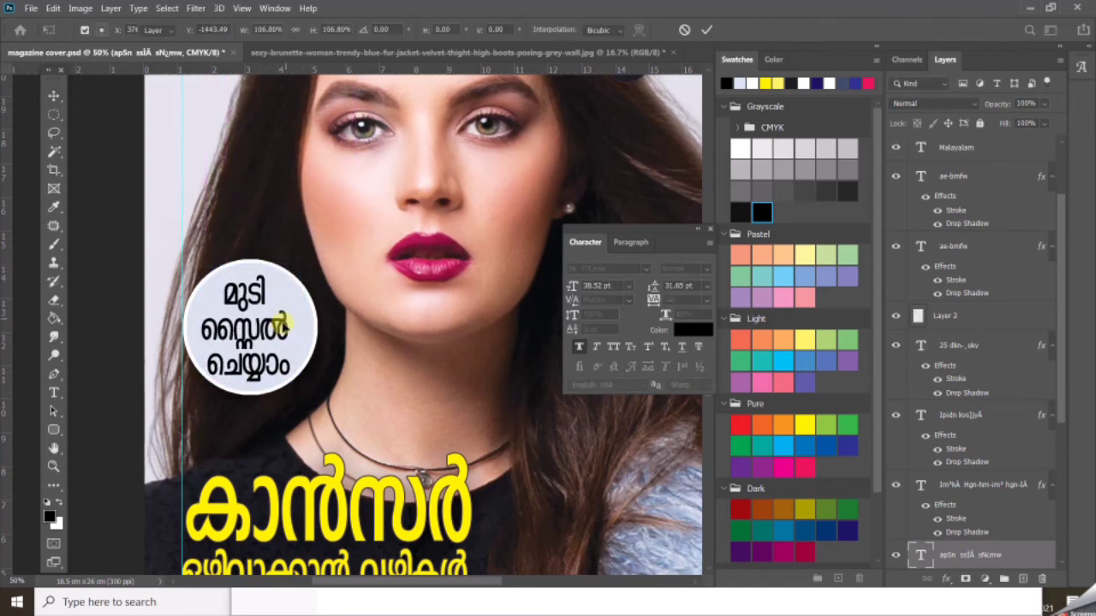
Step: Hide the guides and panels and check the layout of the whole cover
scroll(305, 349, down, 2)
key(Tab)
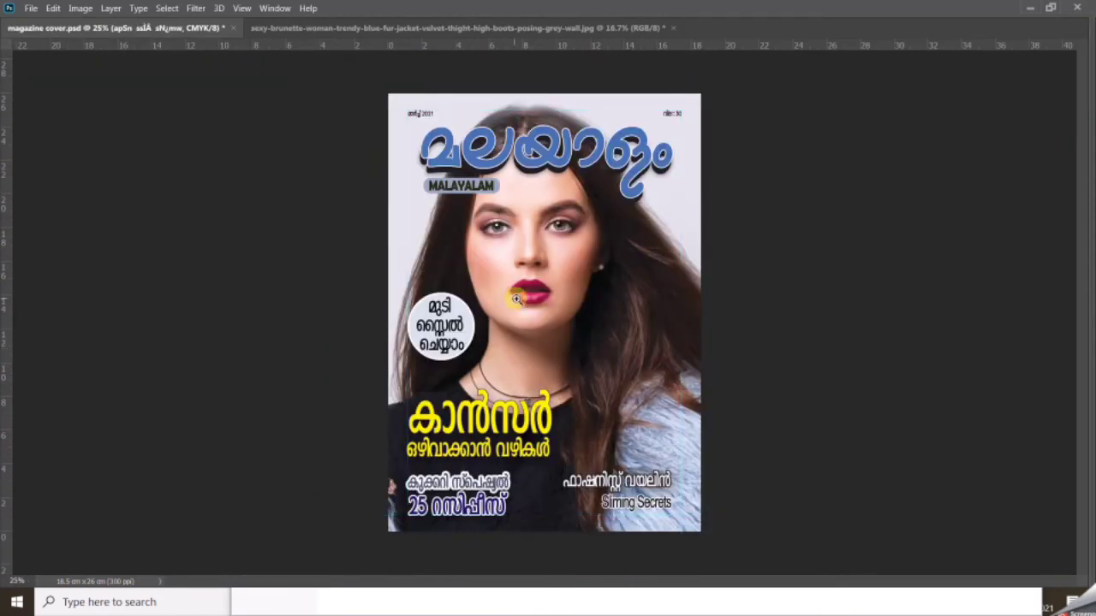
click(516, 299)
scroll(664, 356, down, 3)
scroll(664, 357, up, 5)
key(Tab)
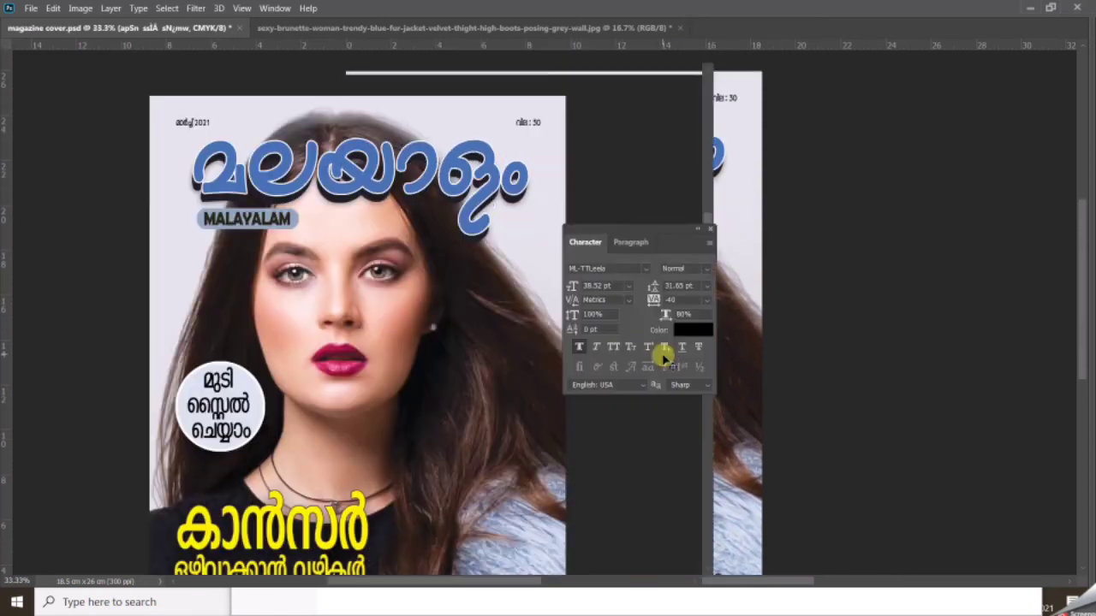
Step: Recolour the front മലയാളം masthead text to a pale blue
click(54, 393)
click(291, 187)
key(ctrl+a)
click(572, 31)
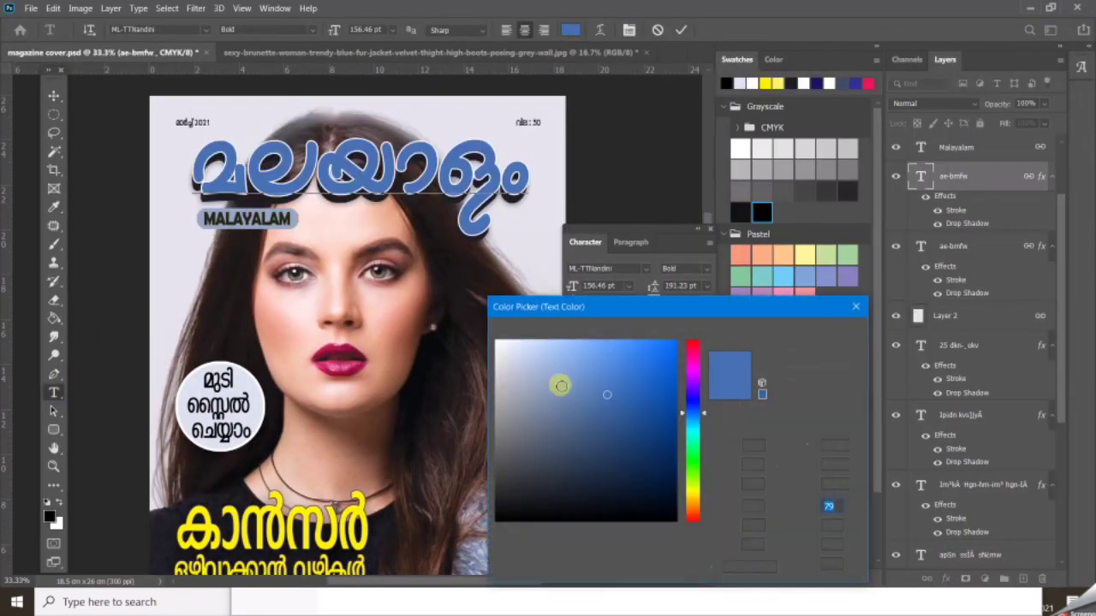
mouse_move(560, 386)
mouse_down()
mouse_move(571, 347)
mouse_move(521, 340)
mouse_up()
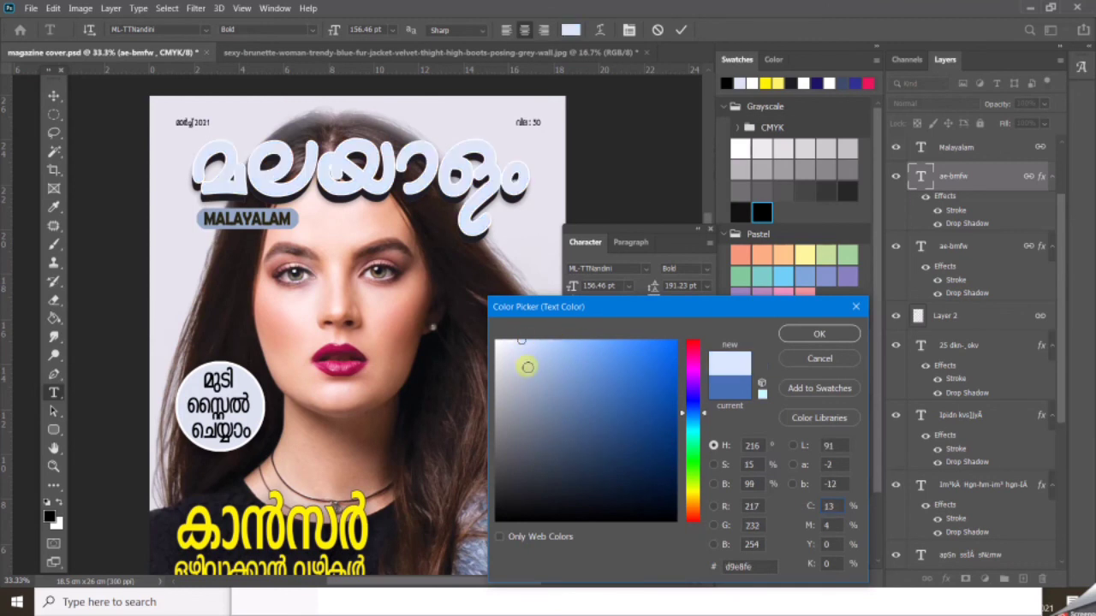
mouse_move(541, 385)
mouse_down()
mouse_move(523, 350)
mouse_move(528, 367)
mouse_up()
click(815, 339)
click(53, 95)
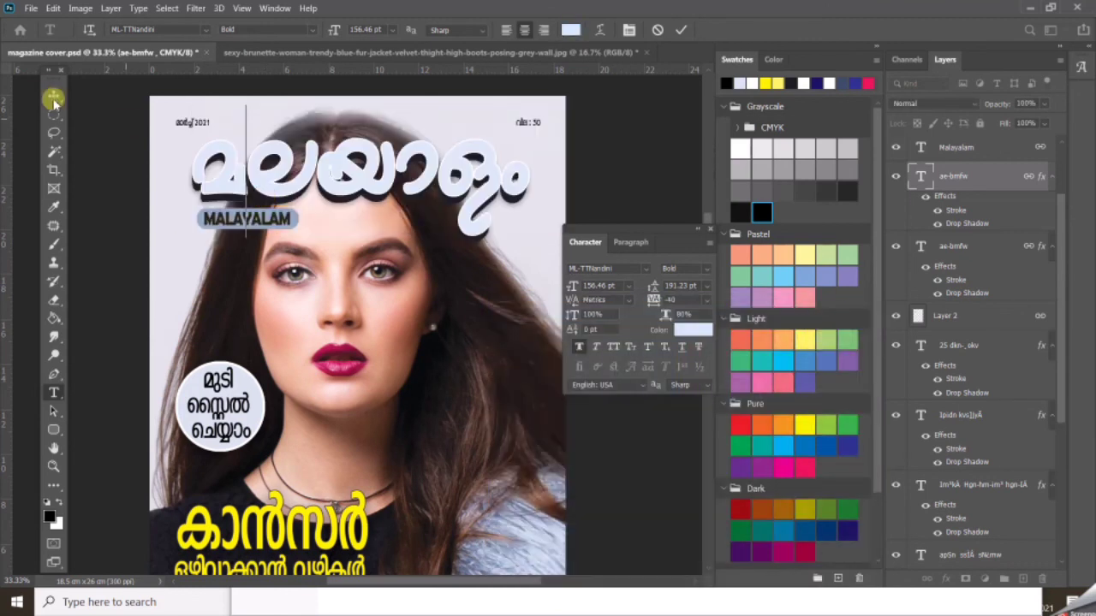
Step: Change the masthead's stroke to dark navy and reduce its size to 1 px
double_click(1039, 178)
click(565, 362)
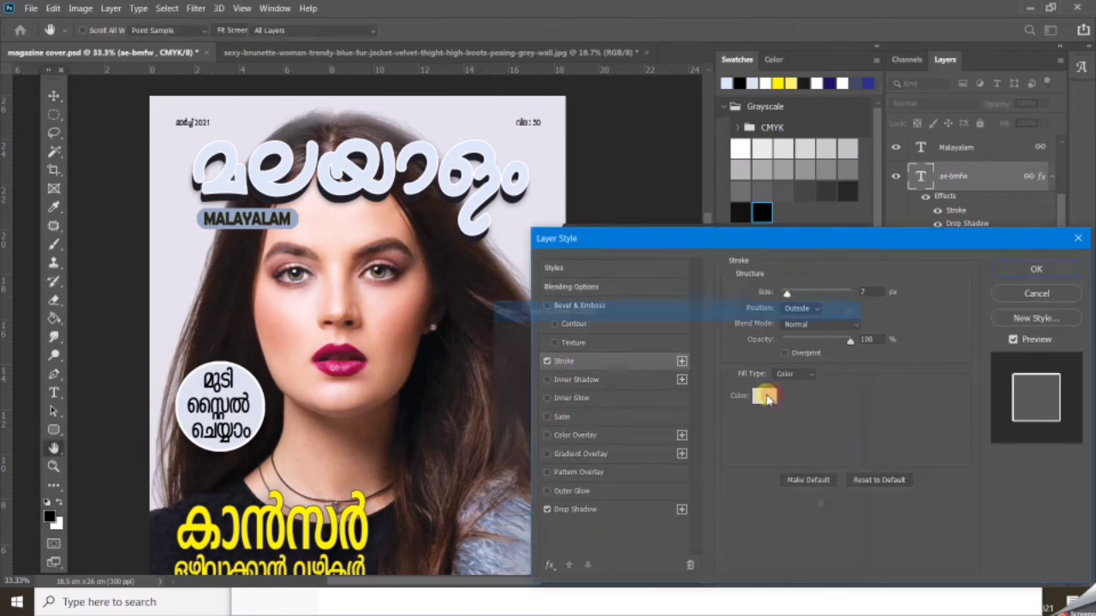
click(761, 394)
click(473, 548)
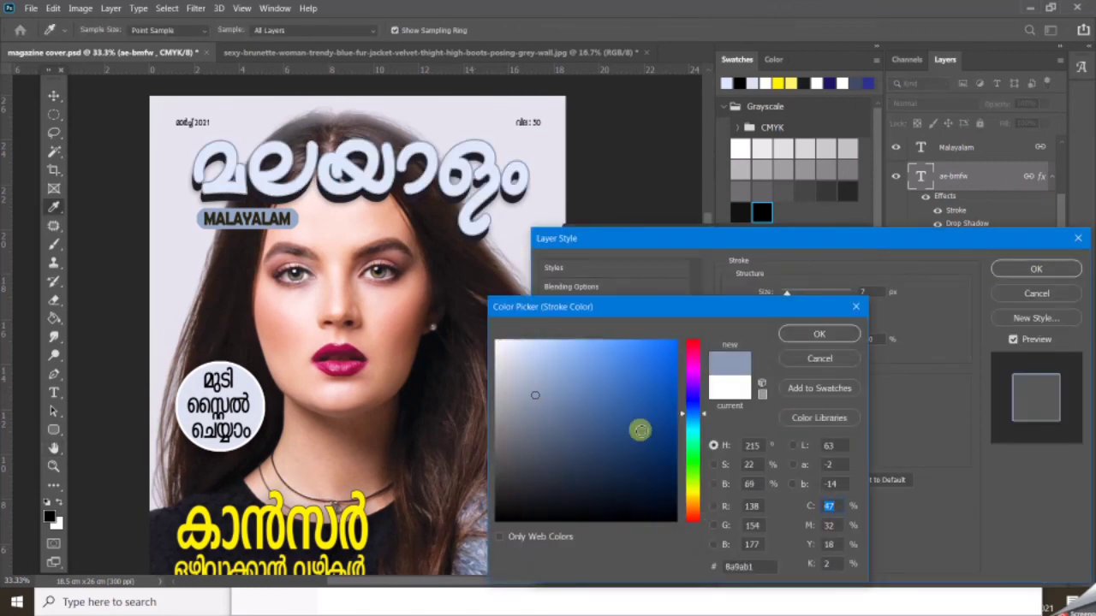
drag(640, 430, 650, 478)
click(820, 334)
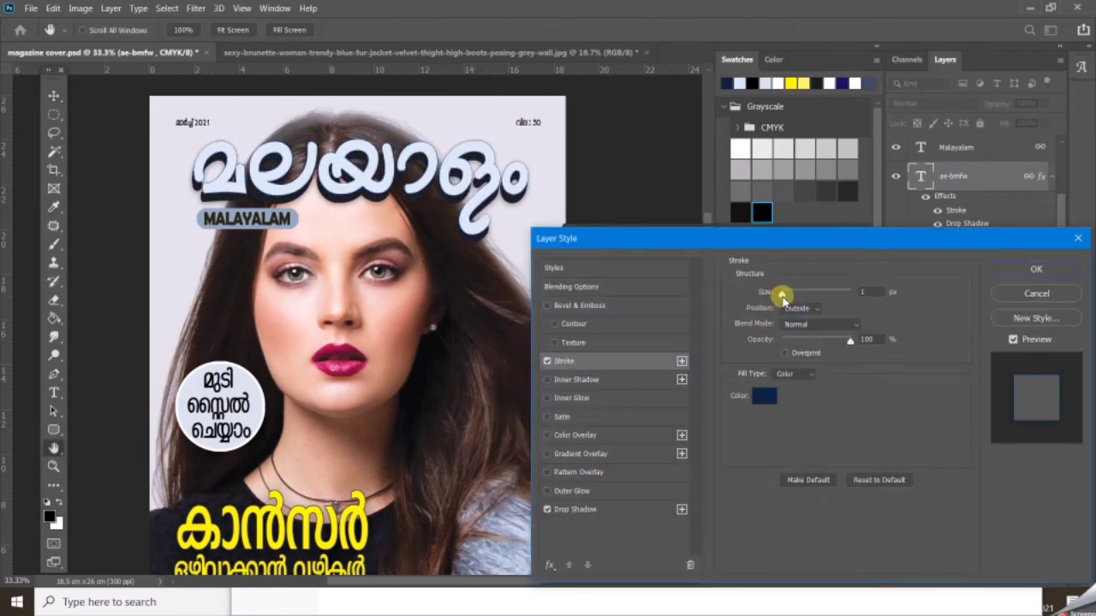
click(1038, 268)
Step: Delete the rounded bar behind MALAYALAM and recolour that word white
key(ctrl+minus)
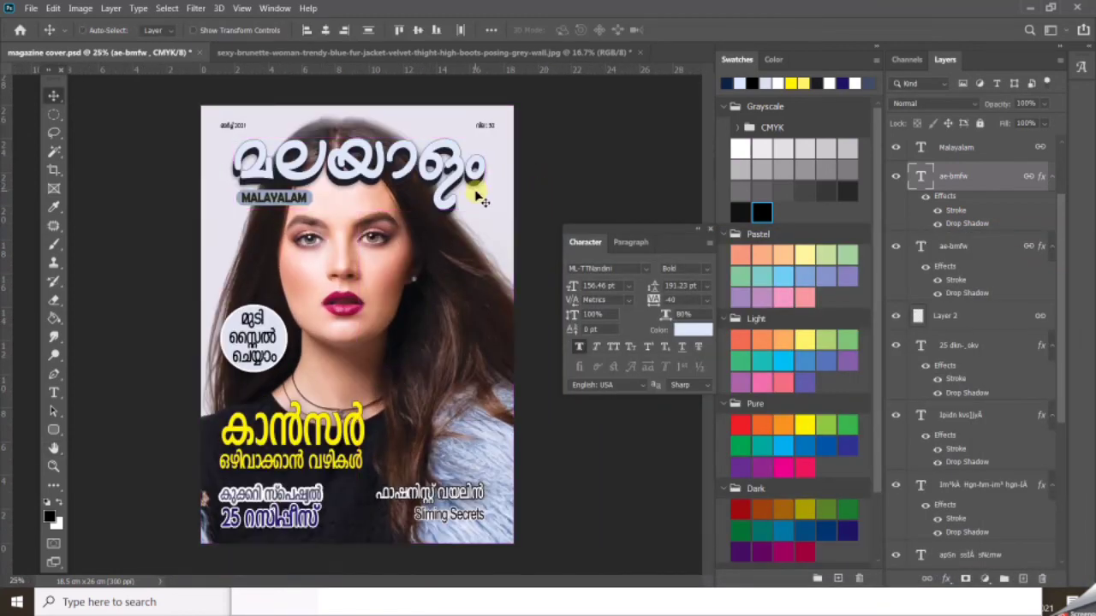
right_click(243, 209)
click(249, 227)
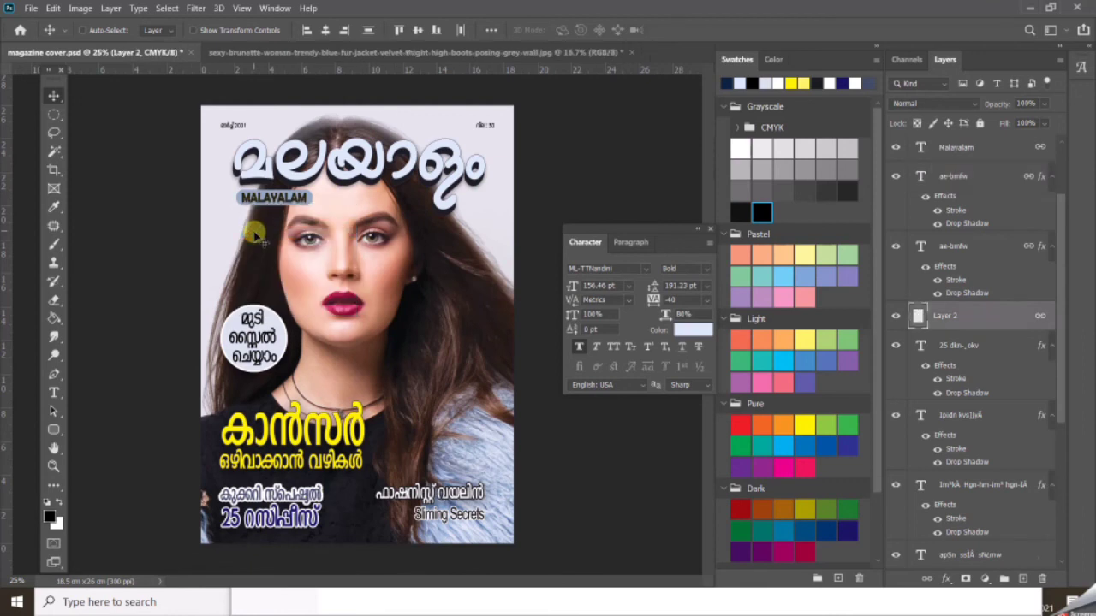
double_click(250, 207)
click(744, 149)
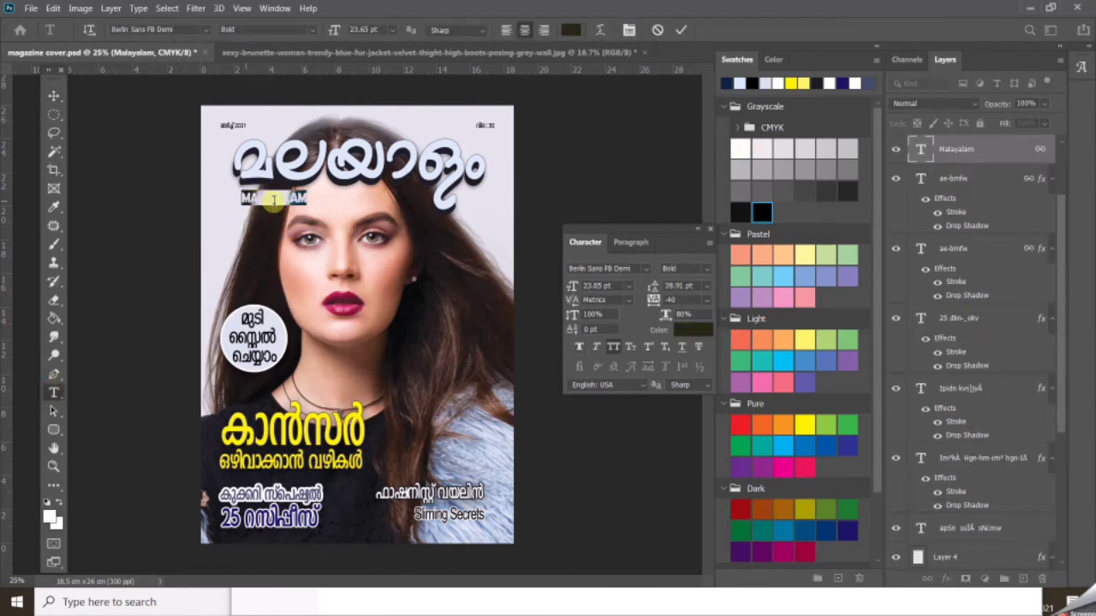
click(274, 200)
click(52, 95)
Step: Add a drop shadow and a stroke to the MALAYALAM text layer and view the cover without the panels
double_click(1034, 158)
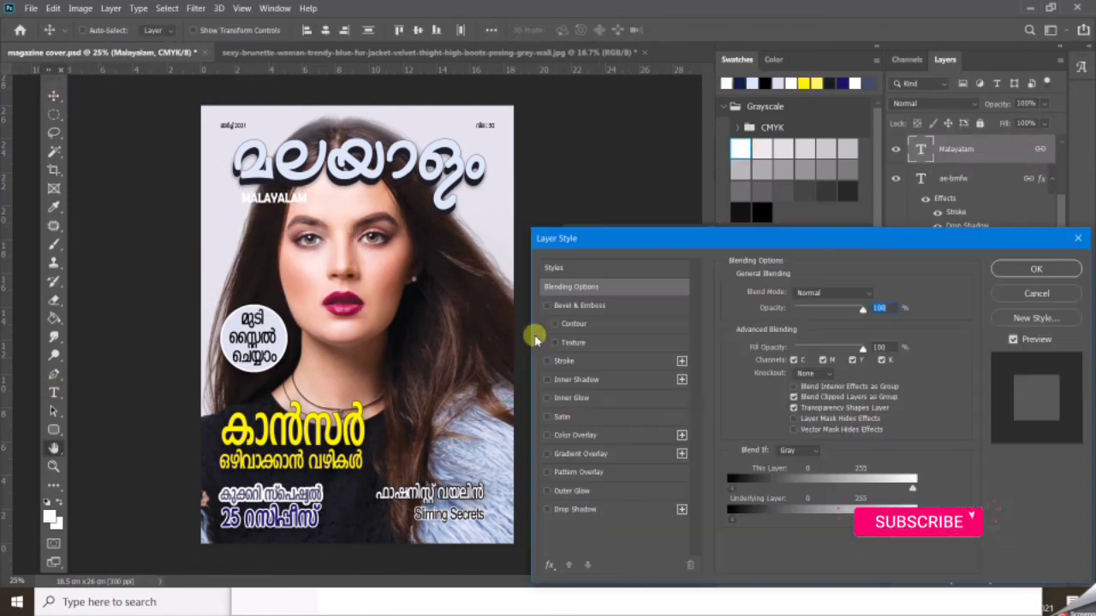
click(575, 509)
click(577, 361)
click(1036, 269)
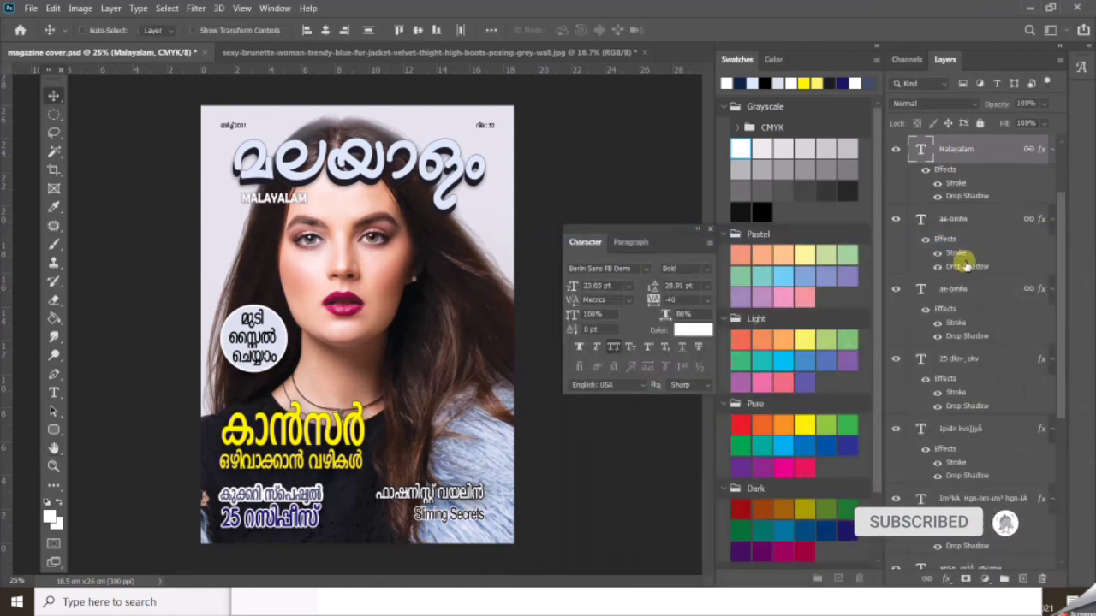
drag(558, 232, 694, 240)
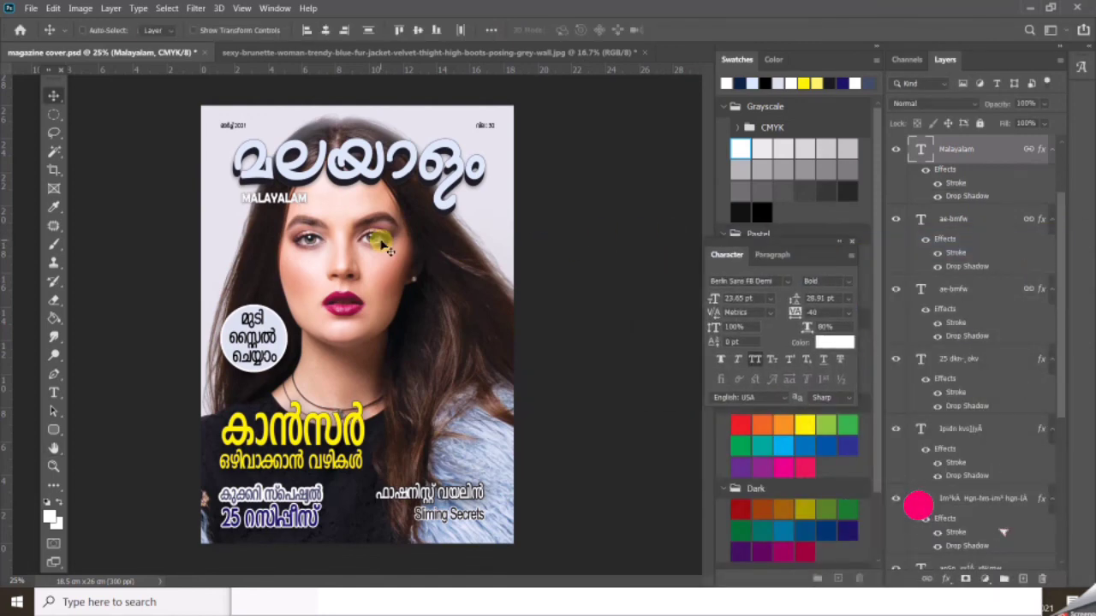
key(Tab)
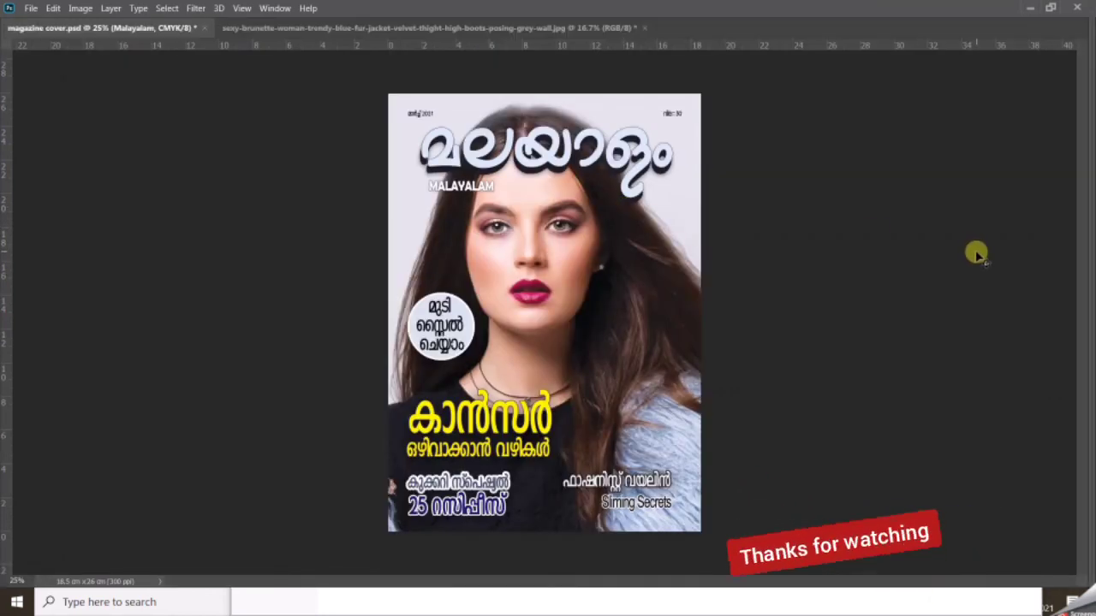